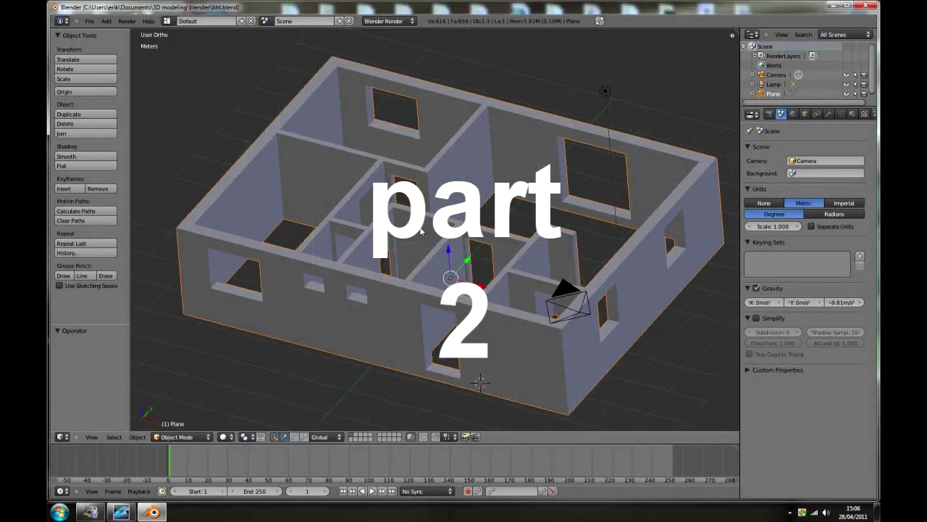
Toggle the walls into Edit Mode and back while orbiting around the house
key("Tab")
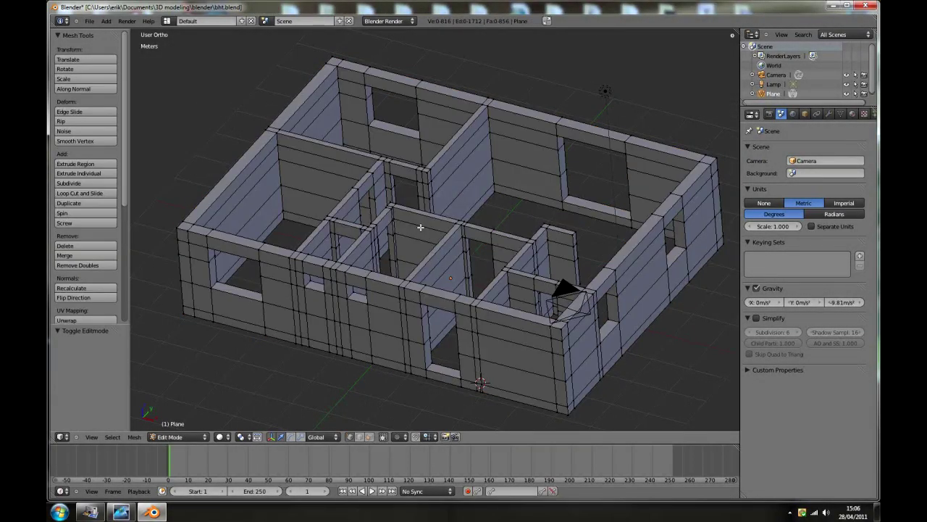
middle_click_drag(420, 229, 383, 258)
scroll(384, 253, "down", 1)
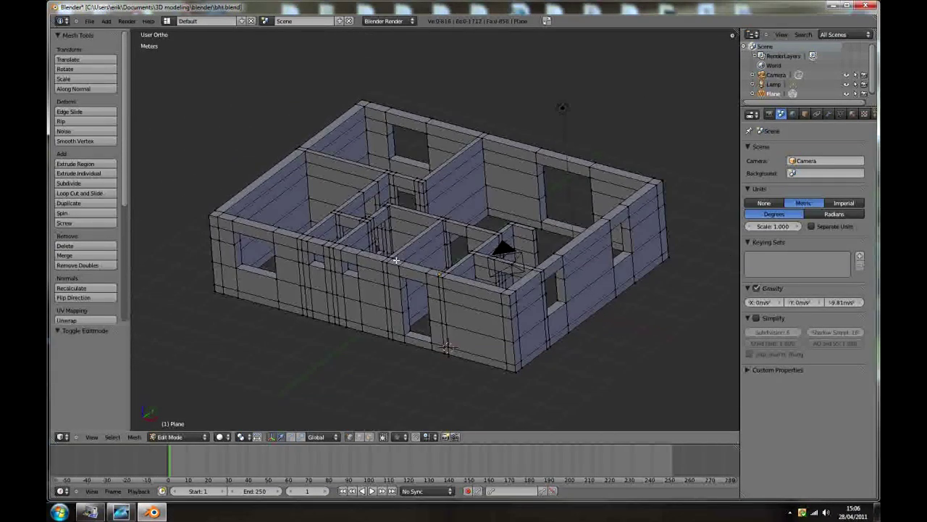
scroll(396, 259, "up", 1)
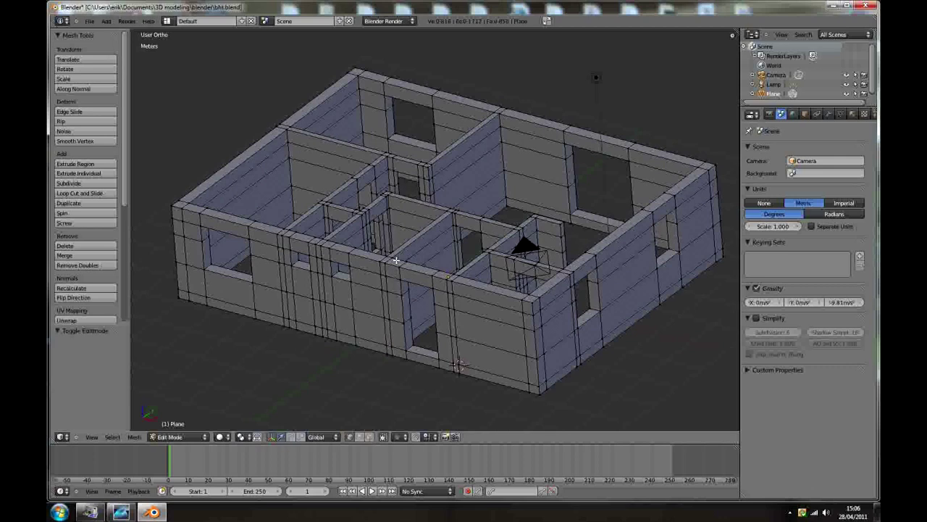
key("Tab")
mouse_move(396, 259)
middle_mouse_down()
mouse_move(404, 227)
mouse_move(395, 256)
middle_mouse_up()
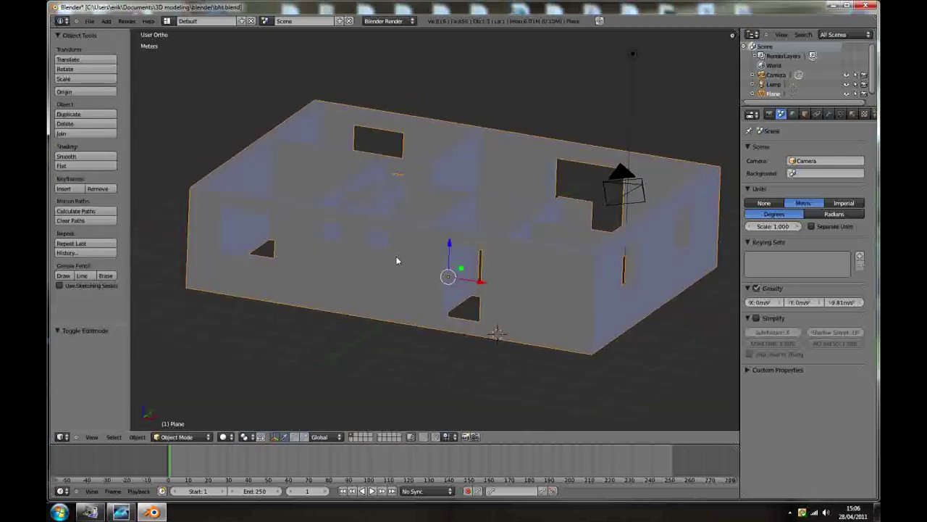
scroll(399, 259, "down", 2)
Check the walls against the references in front, top and finally right orthographic views
key("KP_1")
scroll(403, 259, "up", 3)
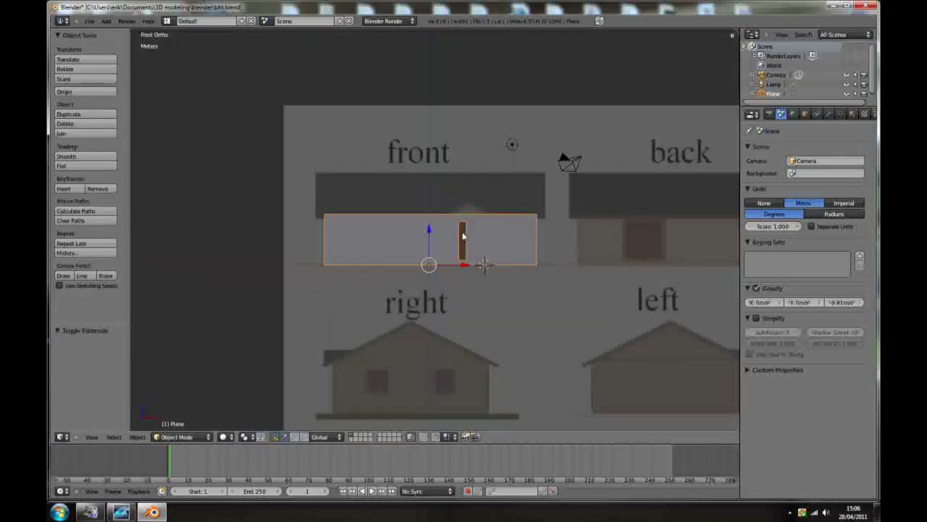
key("KP_7")
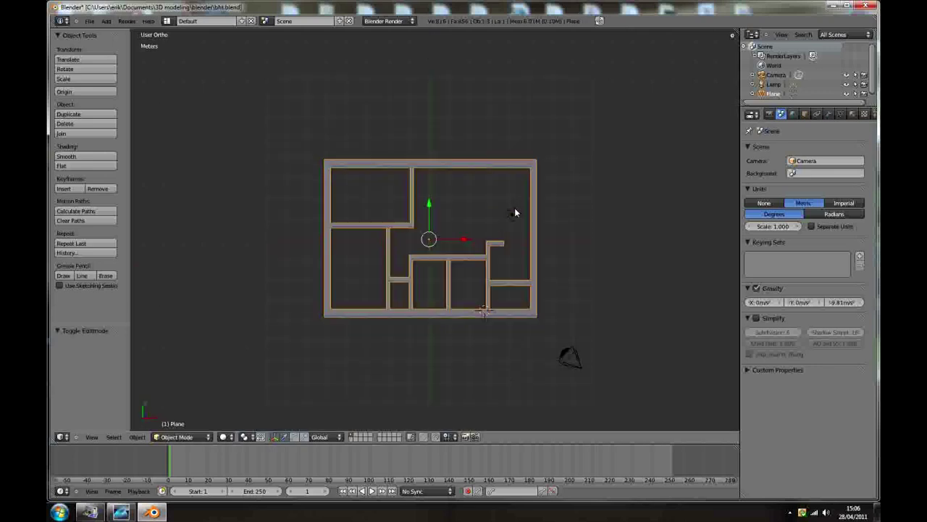
scroll(515, 207, "up", 4)
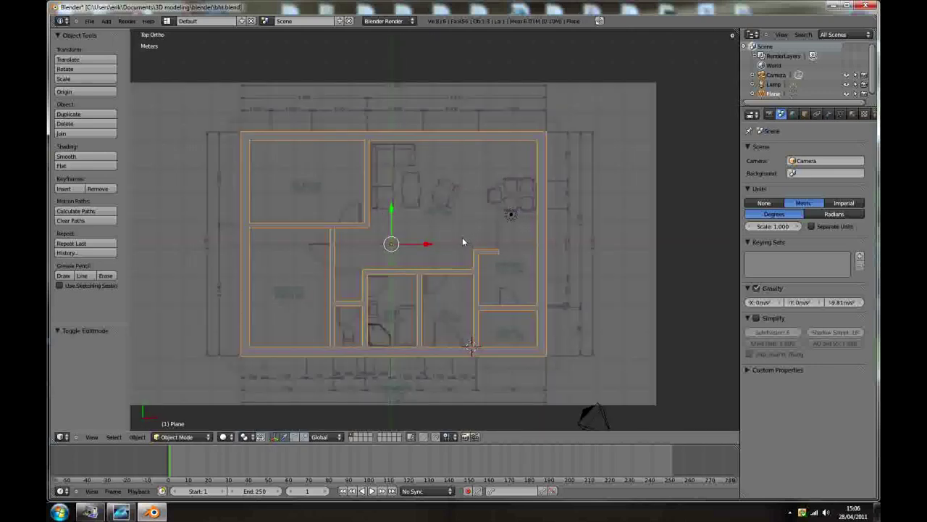
key("KP_3")
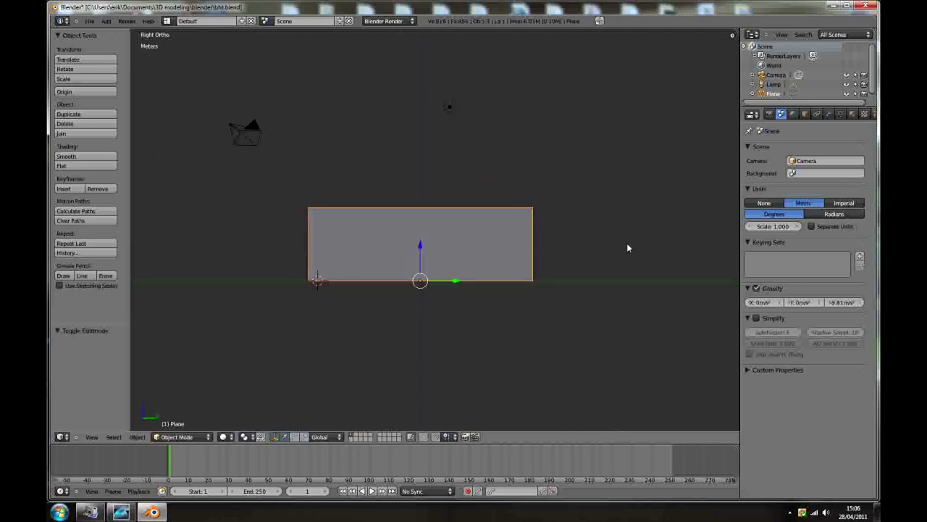
Add a new background image slot in the side panel, shown only in the Right view
key("n")
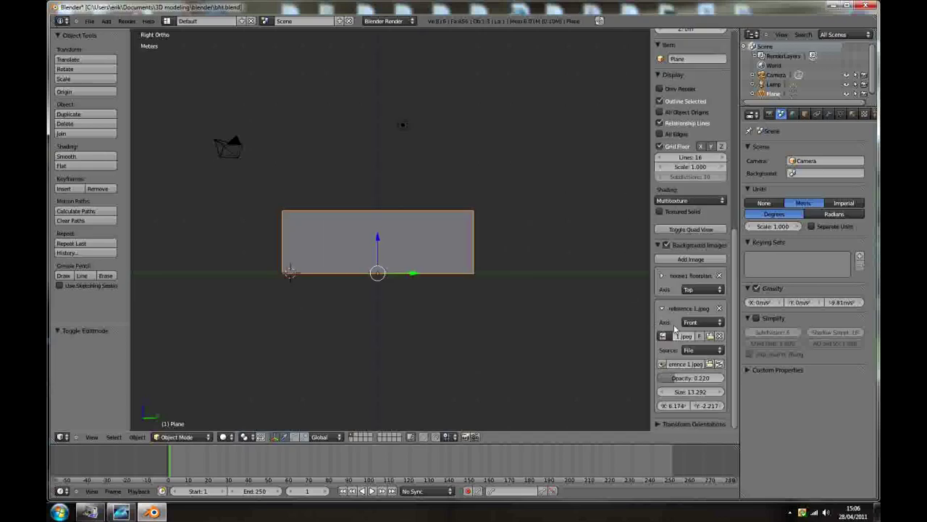
left_click(663, 307)
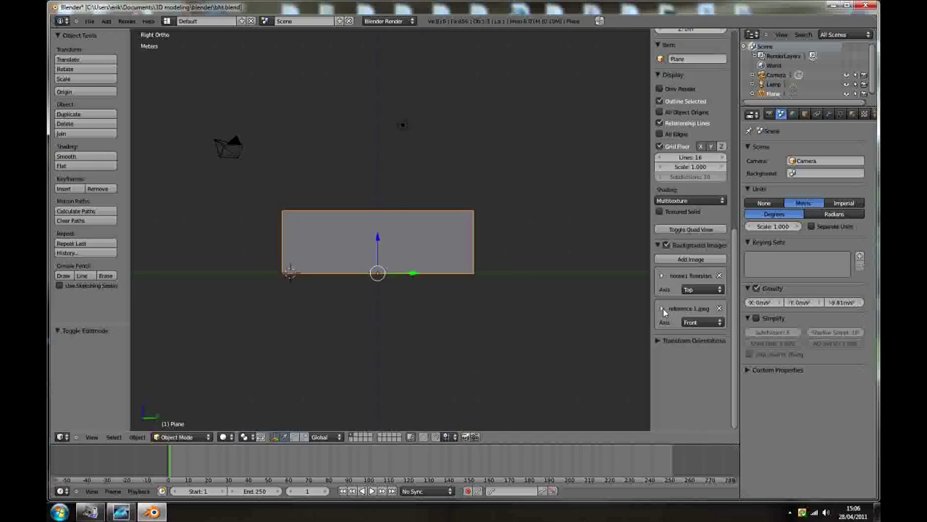
left_click(679, 260)
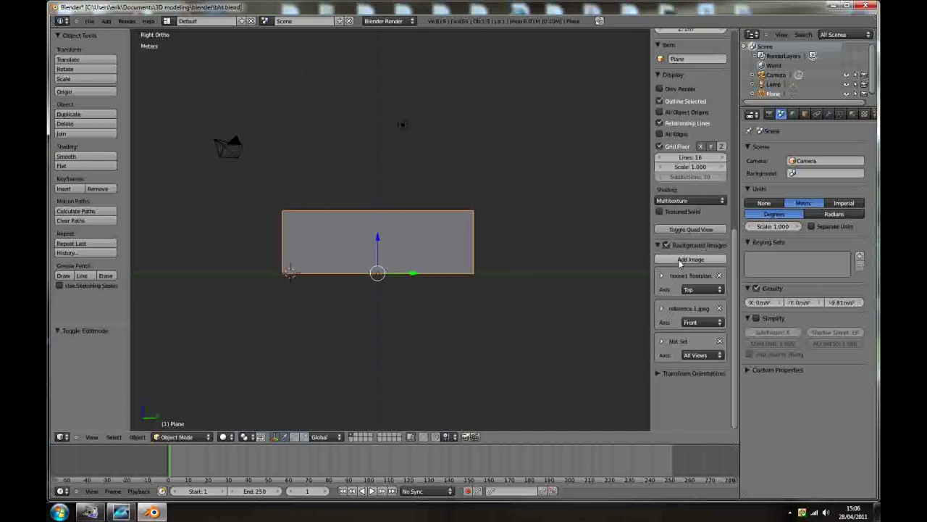
left_click(721, 355)
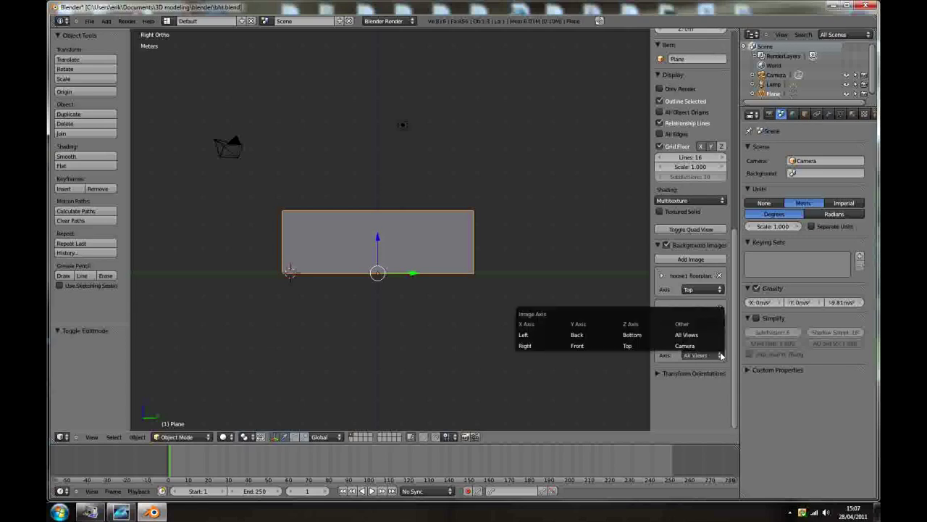
left_click(539, 347)
left_click(662, 342)
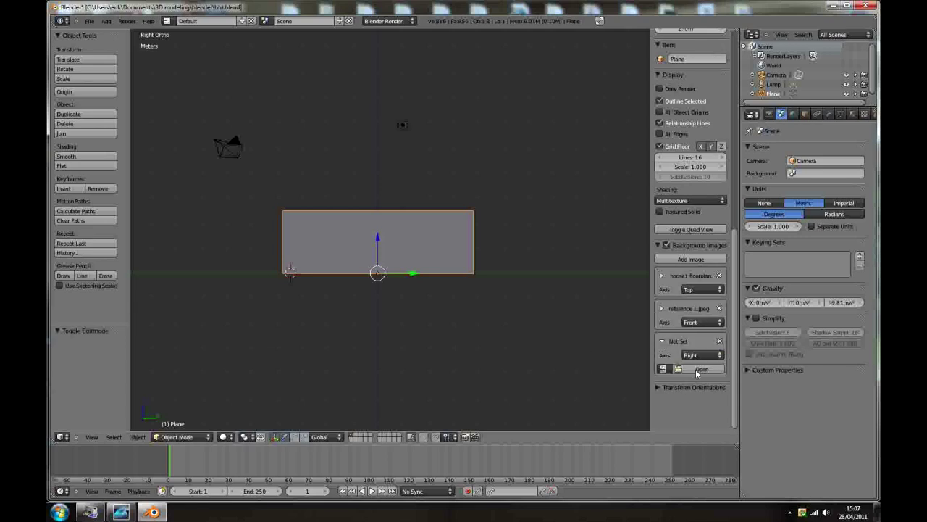
Load reference 1.jpeg from the house tut.ref folder into the new slot
left_click(699, 369)
left_click(79, 241)
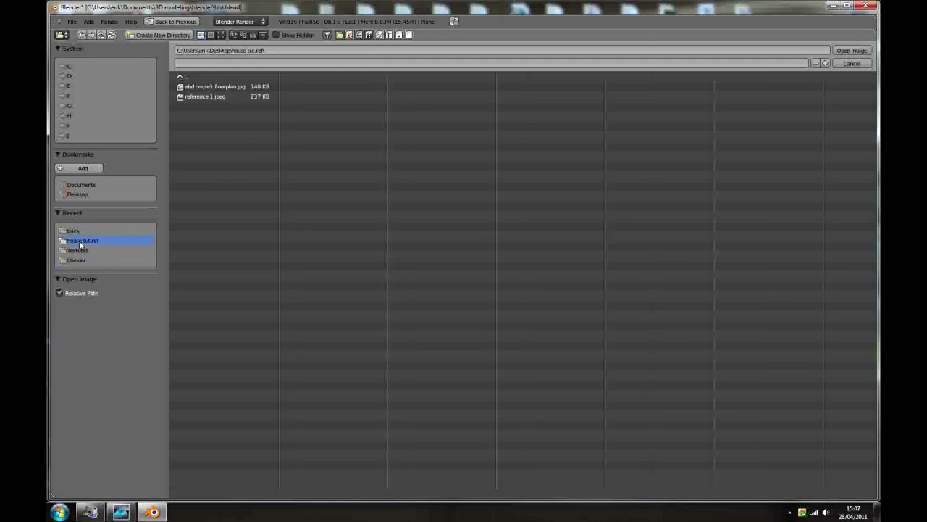
left_click(196, 98)
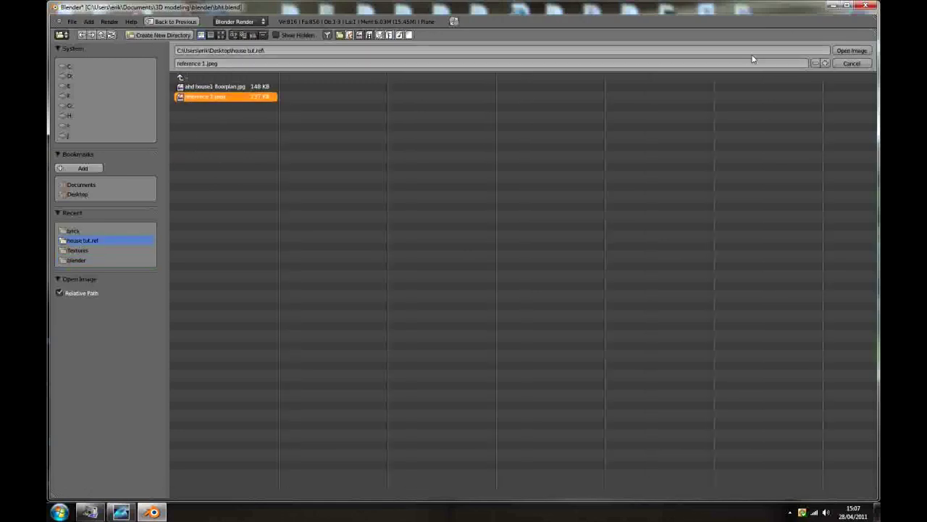
left_click(852, 51)
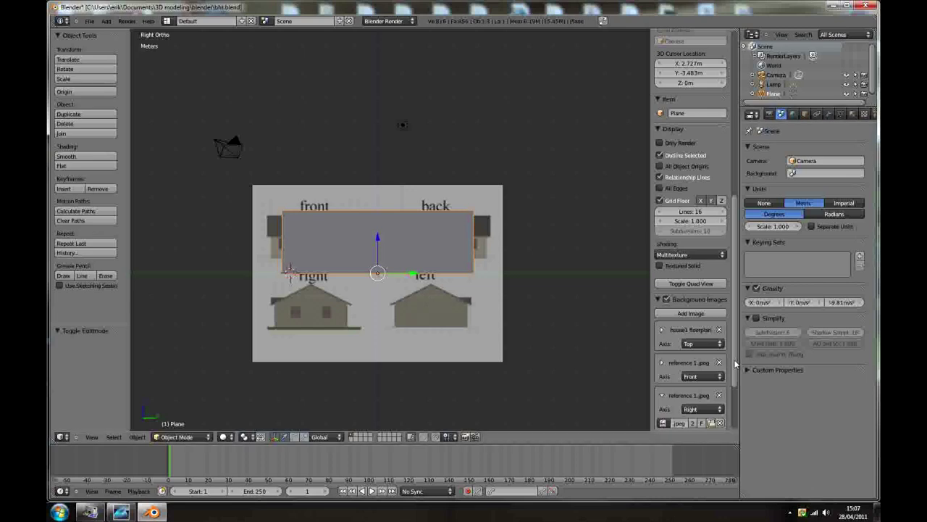
Lower the right reference image's opacity and switch the walls to wireframe
scroll(730, 411, "down", 3)
left_click_drag(692, 378, 704, 404)
key("z")
scroll(383, 234, "up", 3)
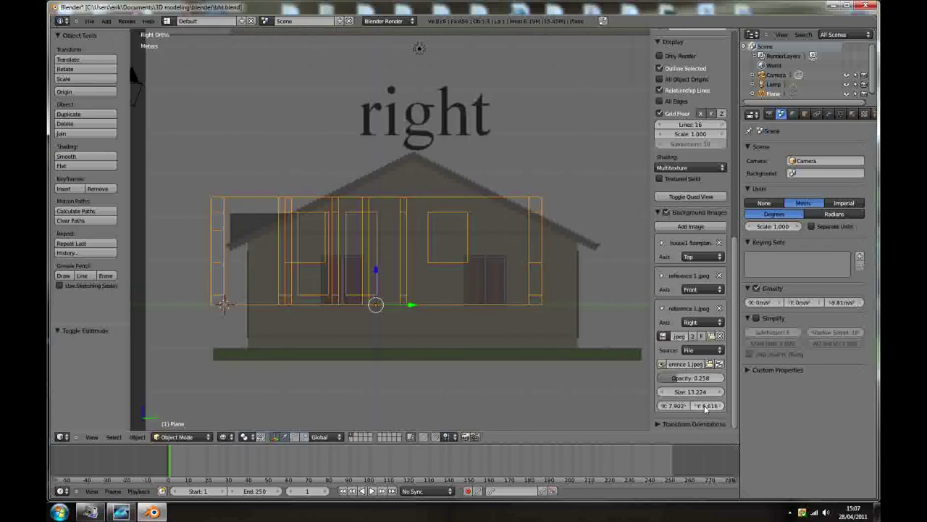
Offset the reference image to X 7.040, Y 8.007 to match the walls, then collapse it
left_click_drag(710, 409, 671, 411)
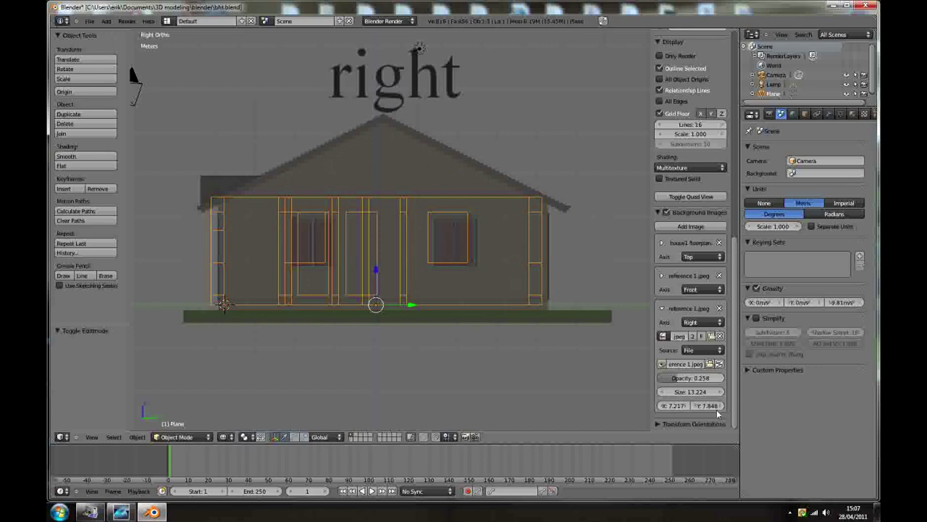
left_click(678, 410)
left_click_drag(678, 411, 714, 408)
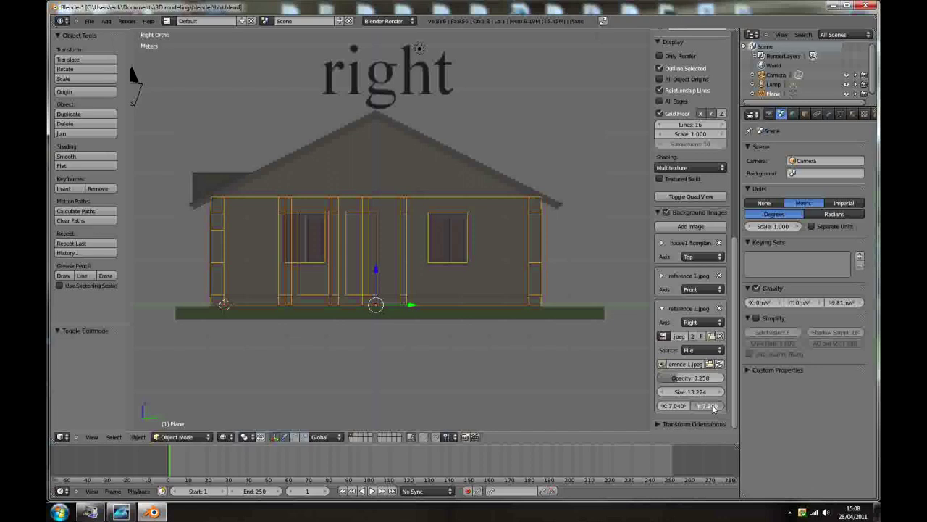
left_click_drag(714, 408, 714, 408)
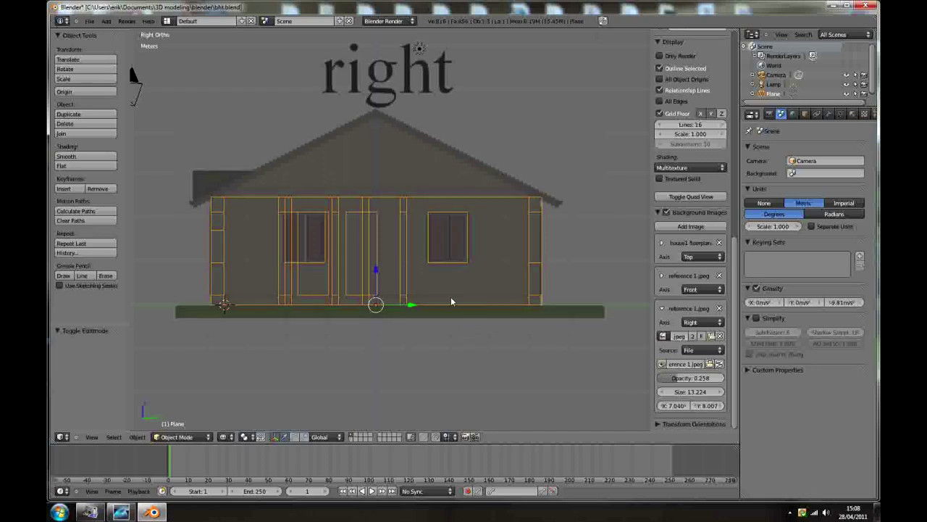
scroll(368, 228, "up", 1)
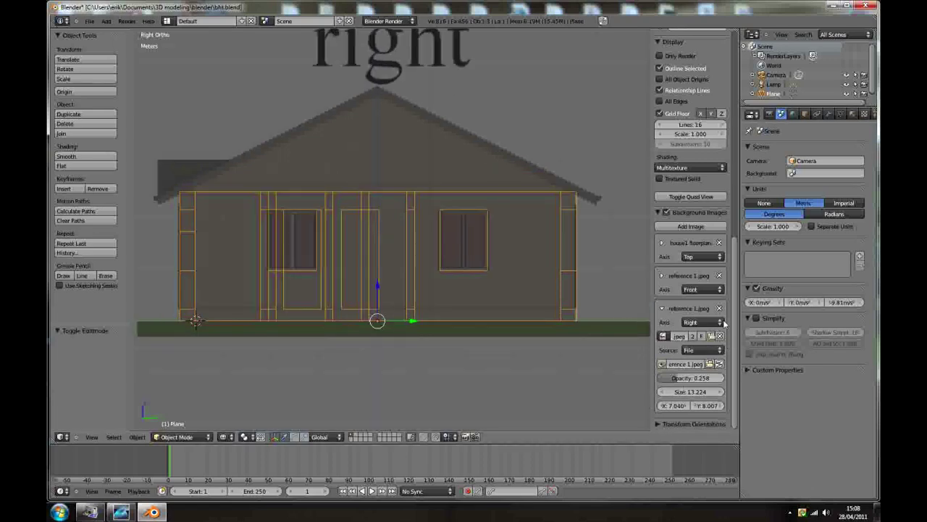
left_click(661, 310)
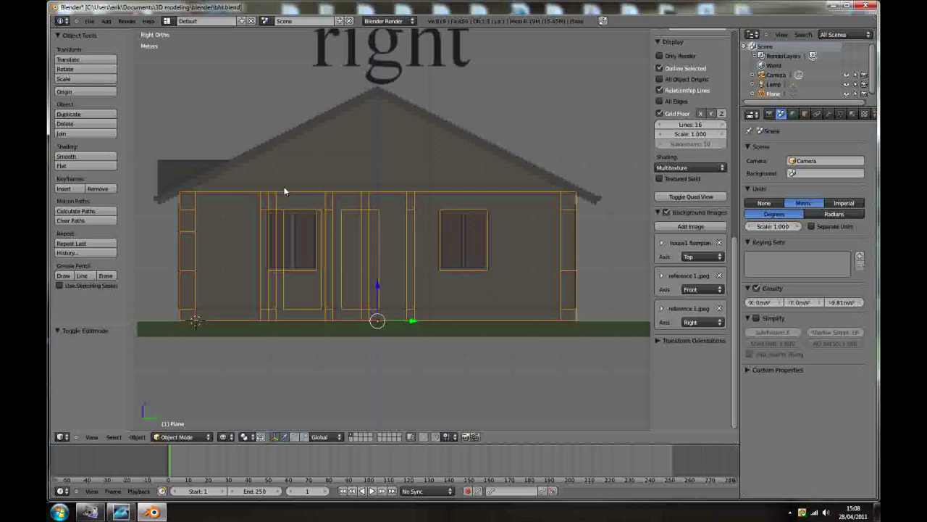
Snap the 3D cursor to the walls' origin and add a cube there
scroll(339, 268, "down", 1)
scroll(368, 267, "up", 1)
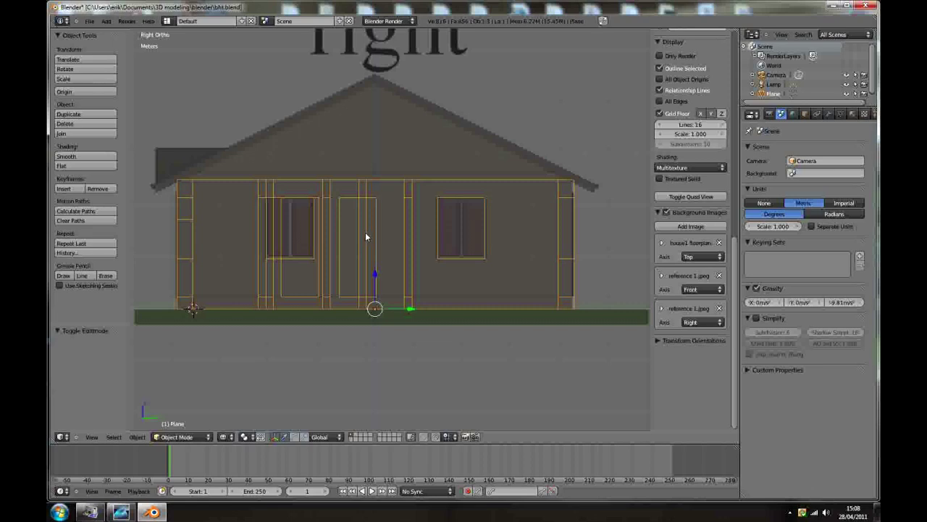
key("shift+s")
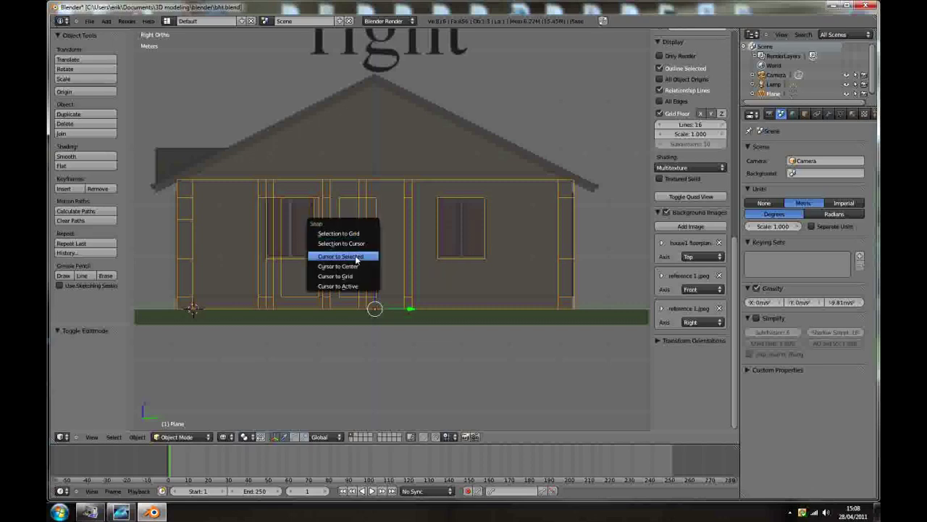
left_click(355, 257)
scroll(355, 257, "down", 1)
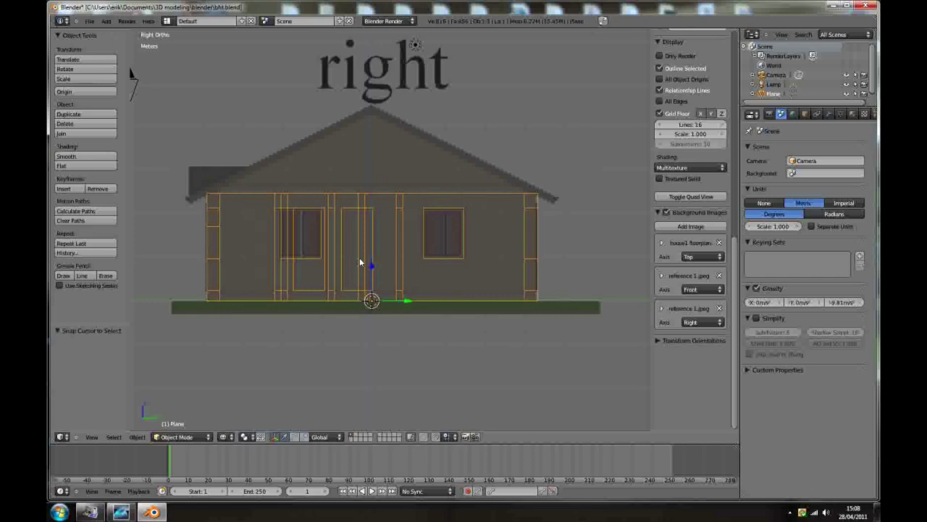
key("shift+a")
mouse_move(394, 283)
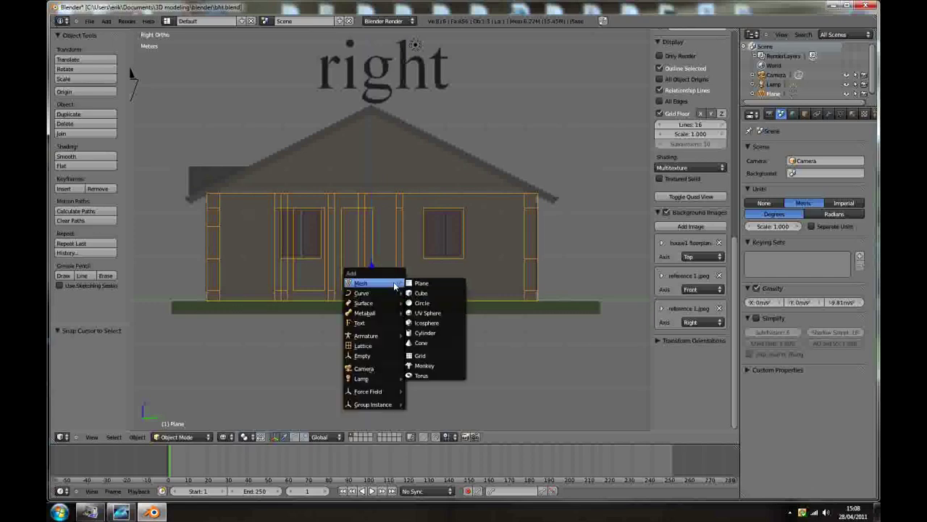
left_click(424, 293)
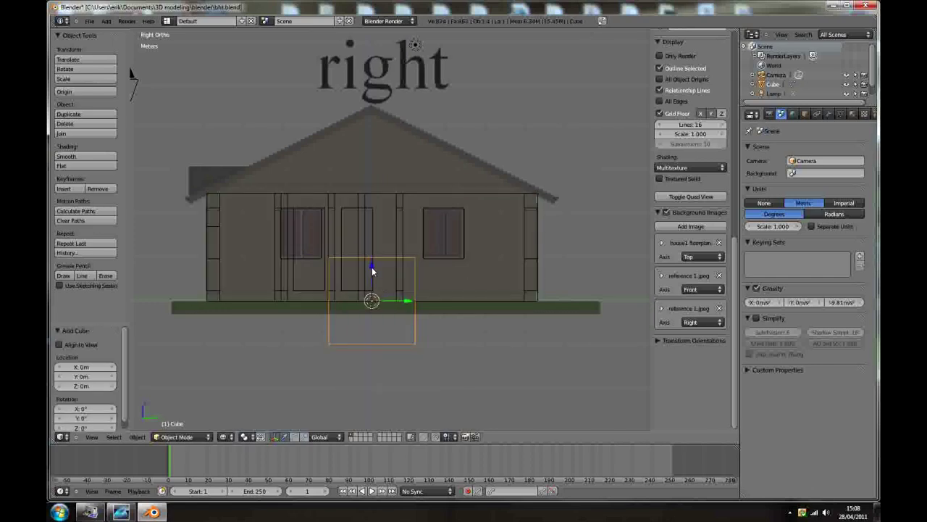
Move the cube straight up 4.4 m to the roof peak
key("g")
key("z")
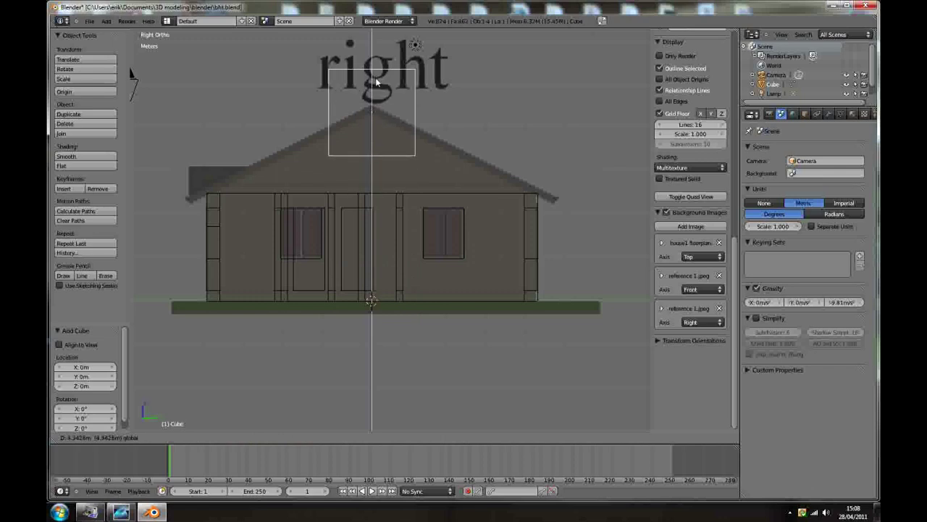
left_click(376, 79)
scroll(376, 80, "up", 4)
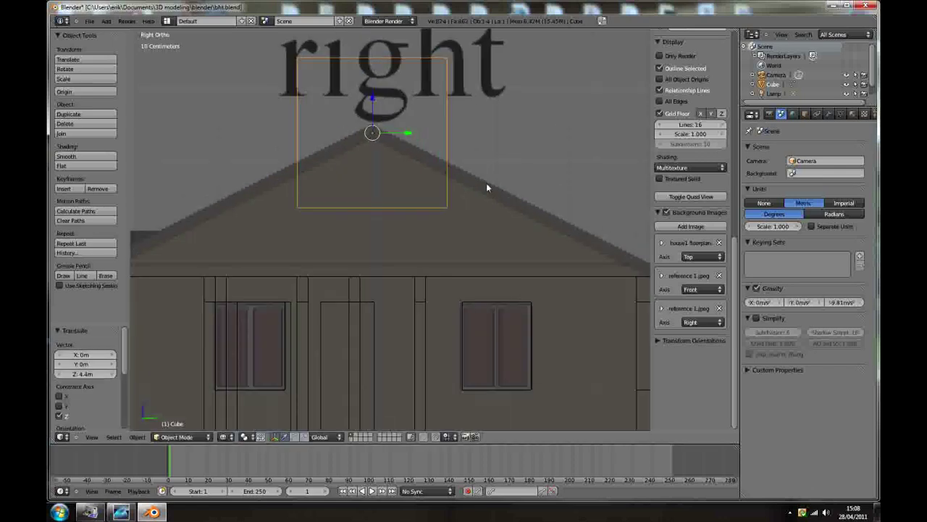
Flatten the cube to 0.082 along Z, raise it to the ridge, and stretch it along Y
key("s")
key("z")
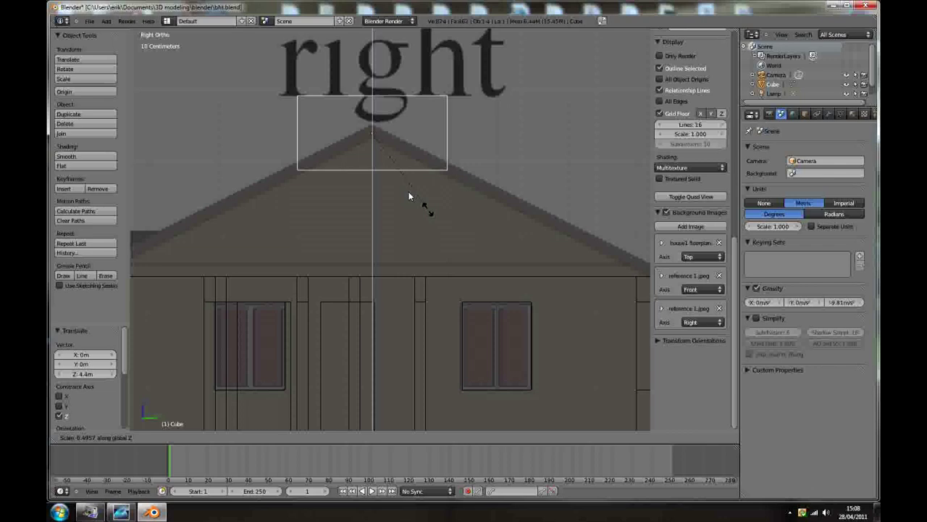
left_click(377, 147)
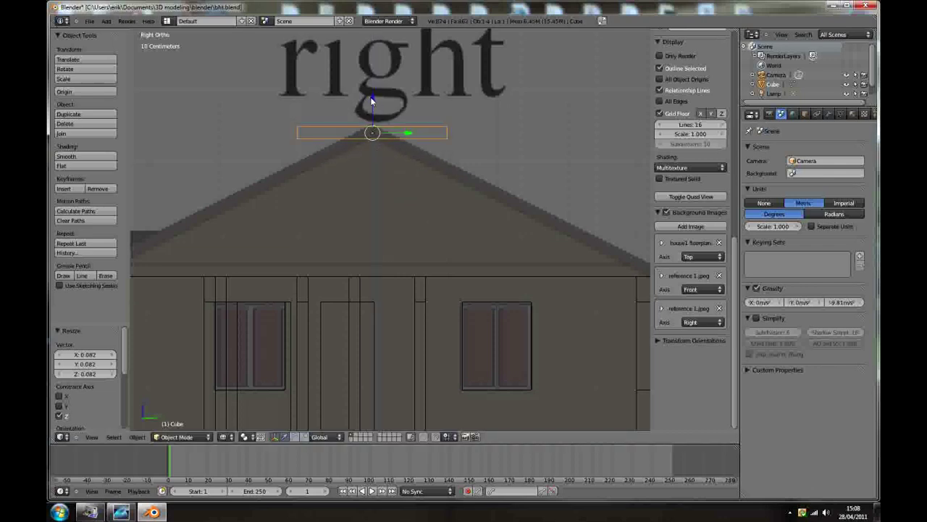
left_click_drag(372, 100, 371, 96)
scroll(394, 257, "down", 4)
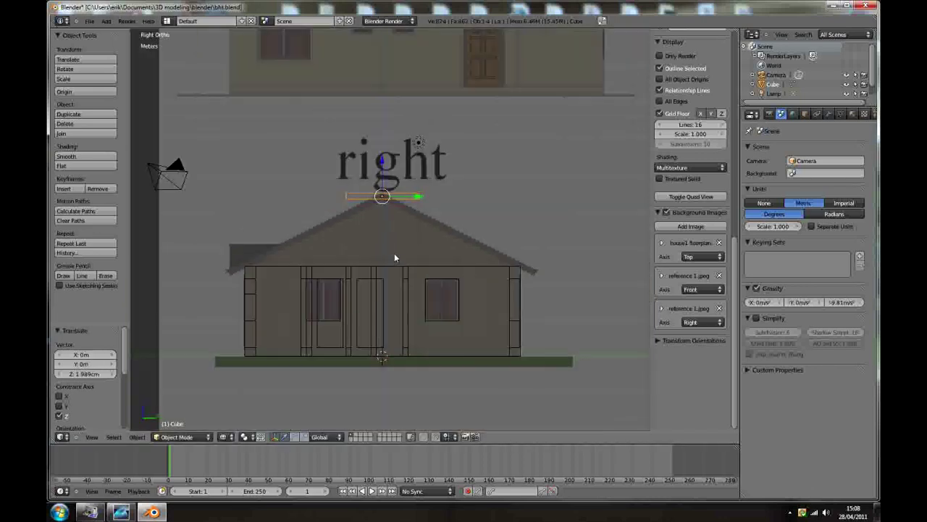
key("s")
key("y")
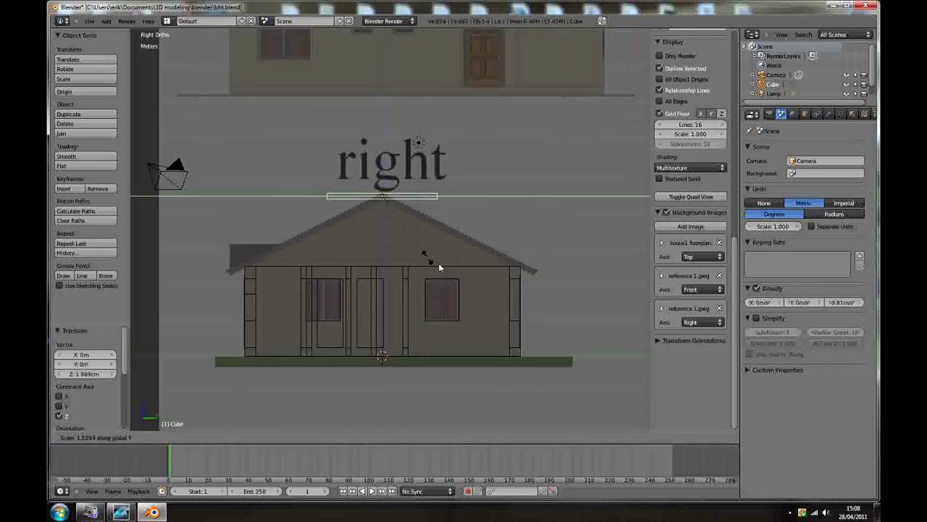
Confirm the 4.248 Y width, then stretch the slab 5.672 along X in front view
left_click(545, 335)
key("KP_1")
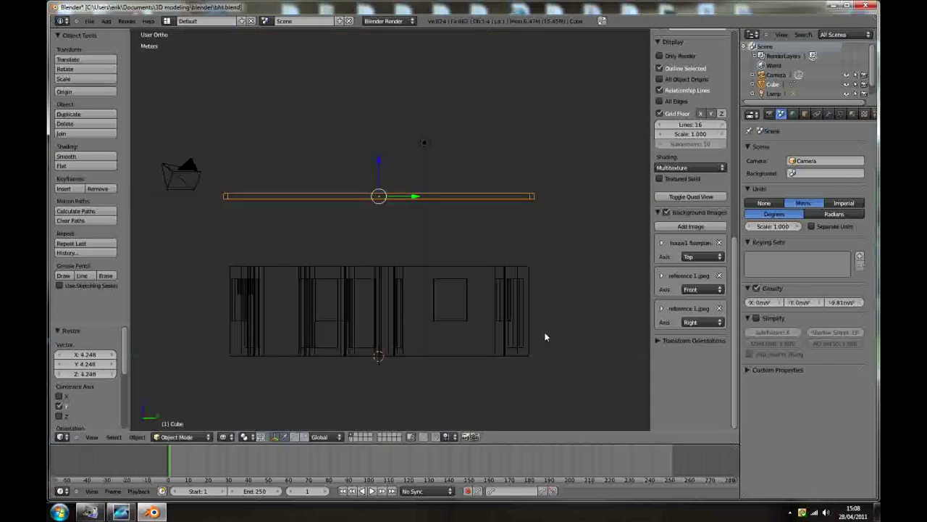
scroll(428, 290, "up", 1)
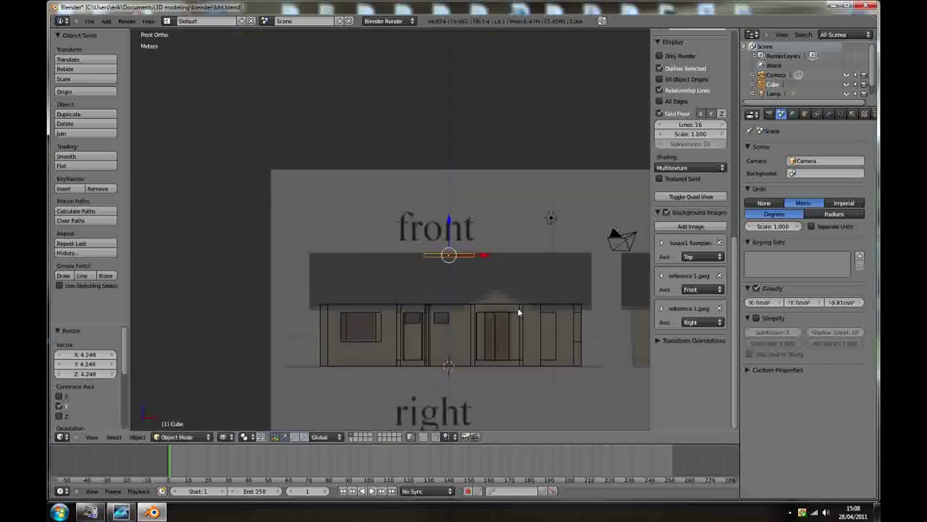
scroll(518, 313, "up", 1)
key("s")
key("x")
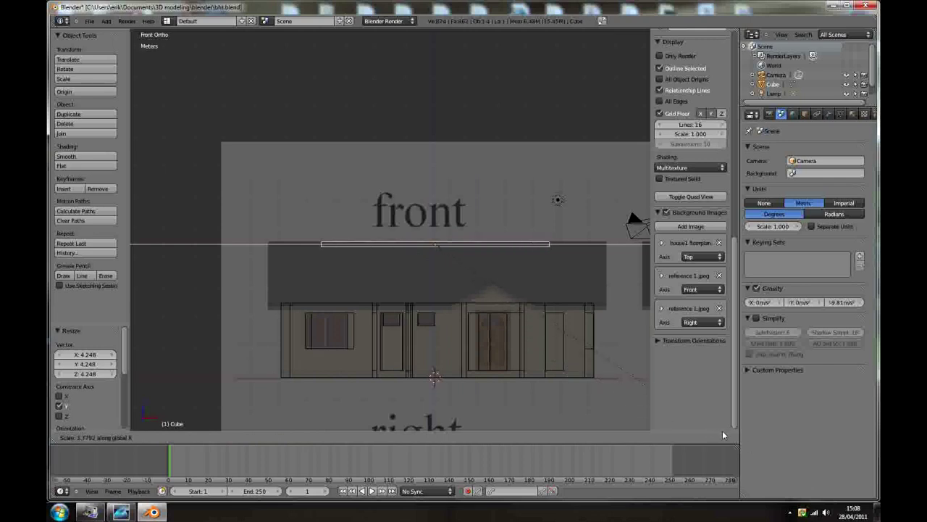
left_click(859, 495)
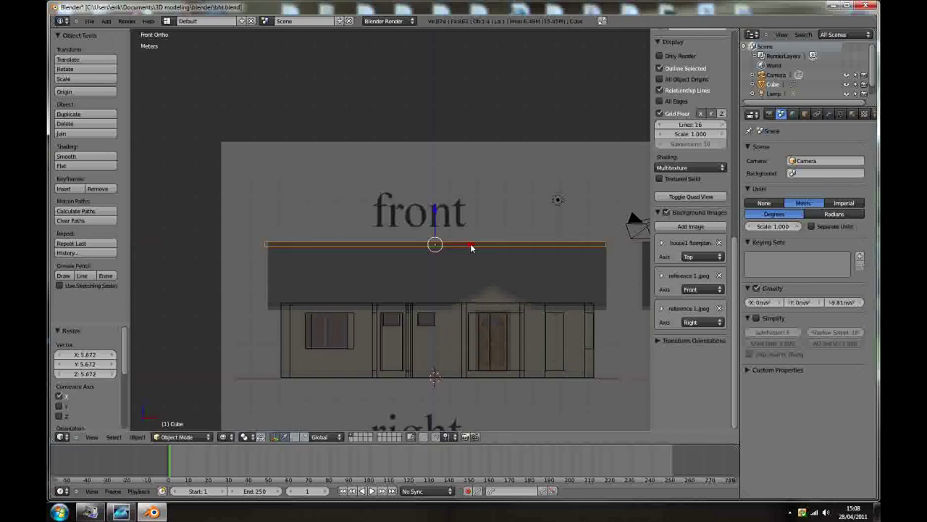
Shift the slab 6.6 cm along X and trim its length to 0.991 to match the roof
key("g")
key("x")
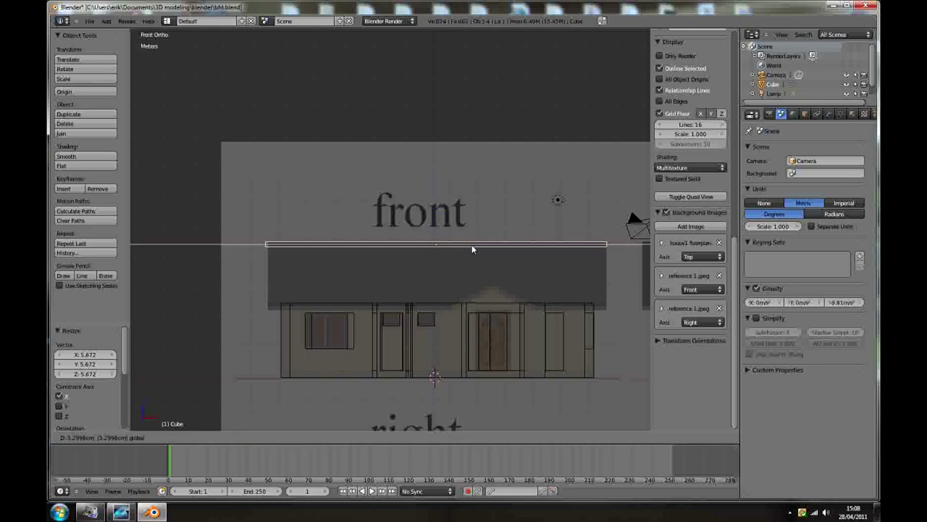
left_click(473, 247)
scroll(472, 246, "up", 3)
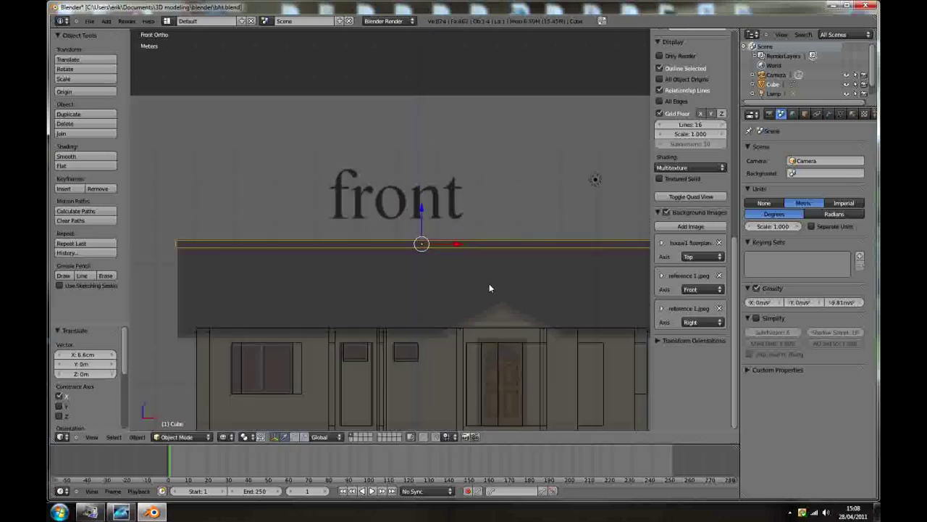
middle_click_drag(457, 286, 435, 285, "shift")
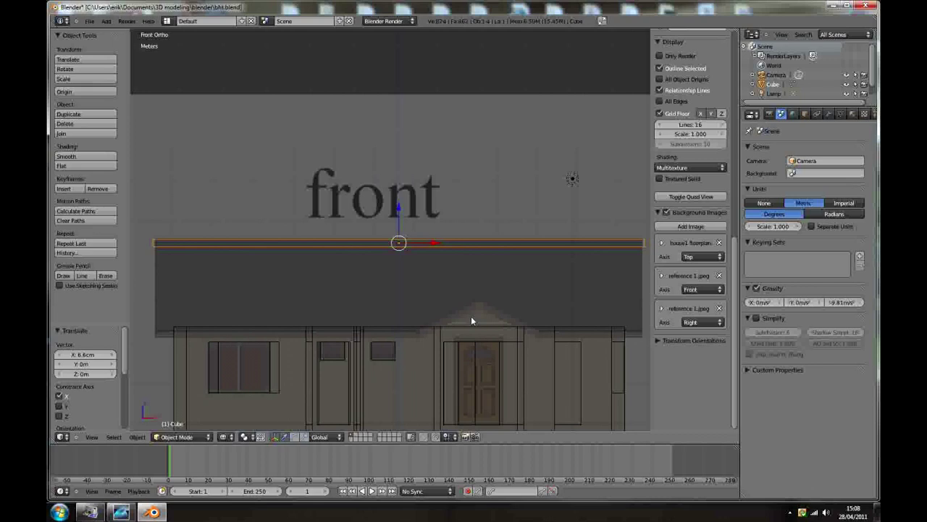
key("s")
key("x")
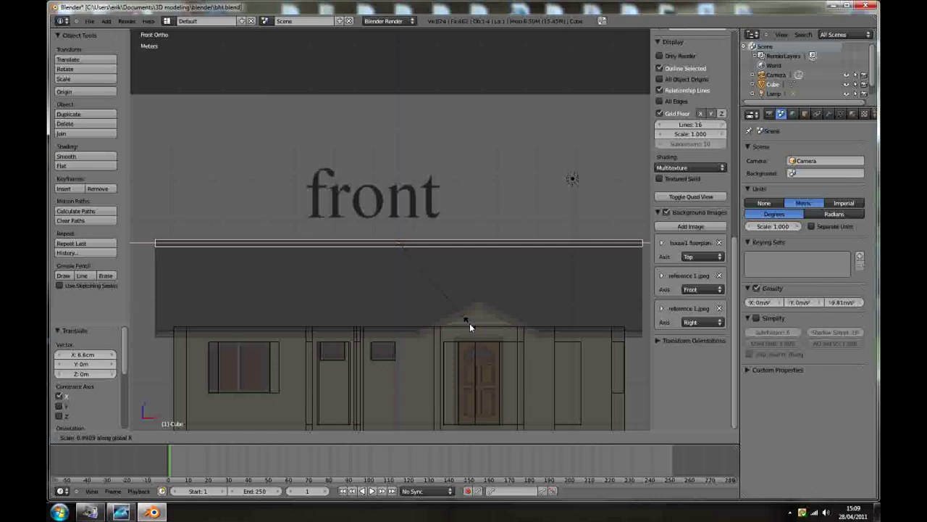
left_click(469, 327)
In side view, add a centred loop cut down the middle of the slab
key("KP_3")
scroll(442, 304, "down", 4)
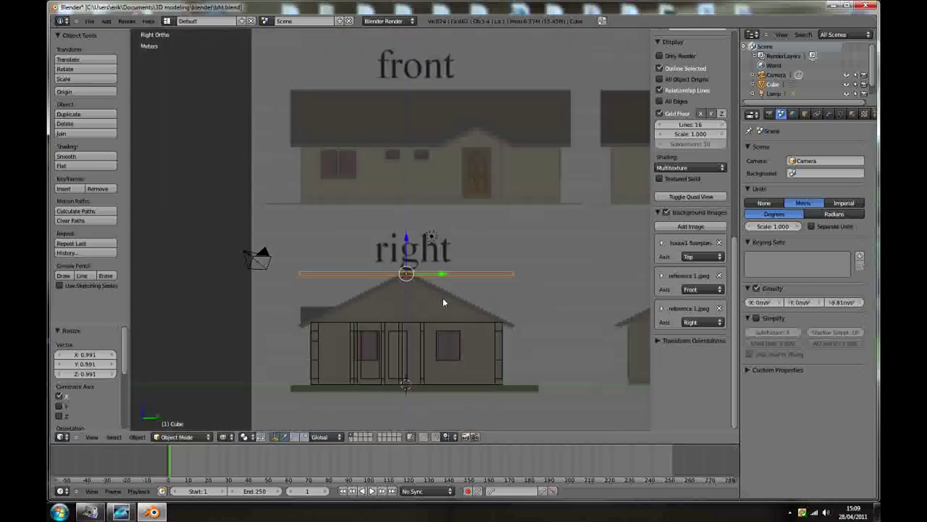
scroll(435, 300, "up", 5)
key("Tab")
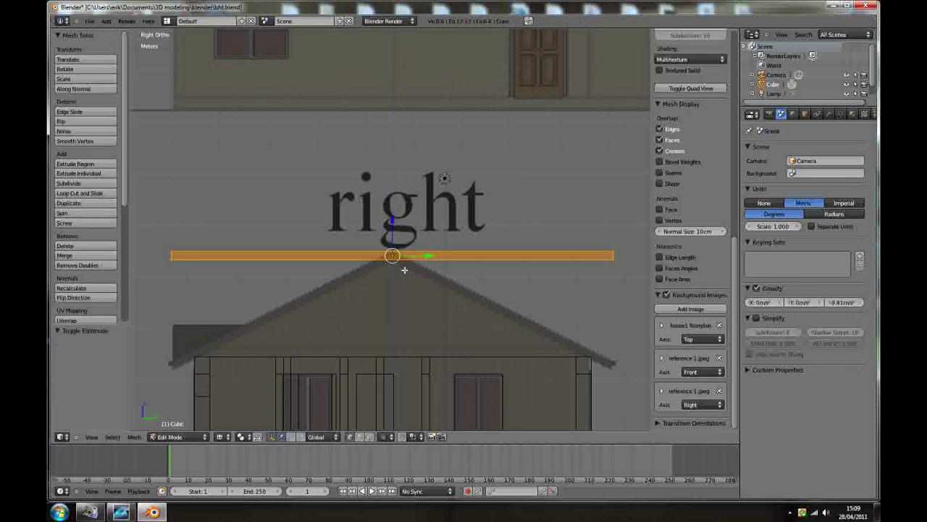
key("ctrl+r")
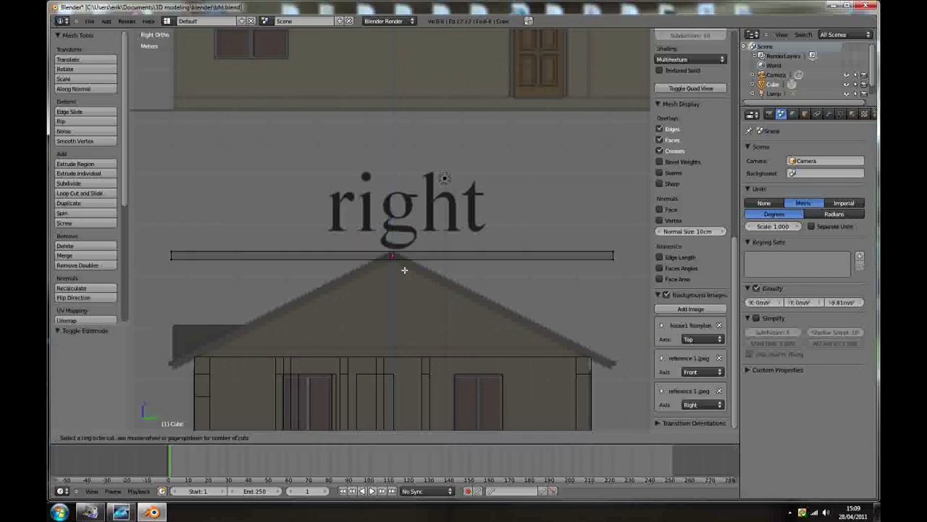
left_click(391, 258)
left_click(462, 257)
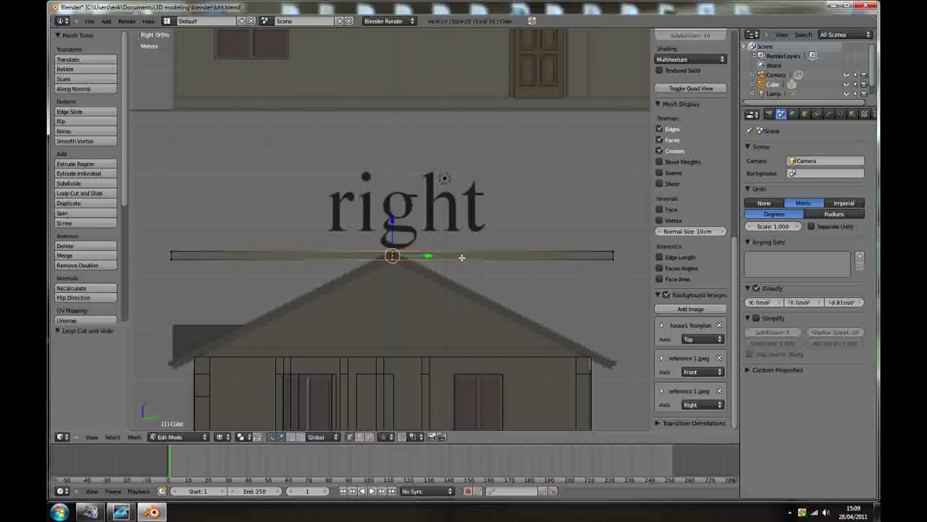
key("a")
Box-select both outer end edges and lower them 2.11 m to form the roof slopes
key("b")
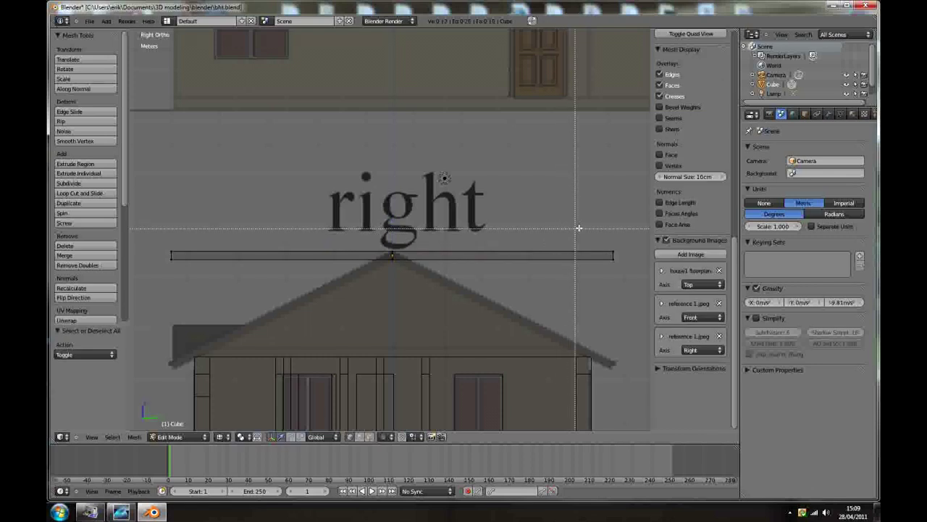
left_click_drag(579, 227, 640, 290)
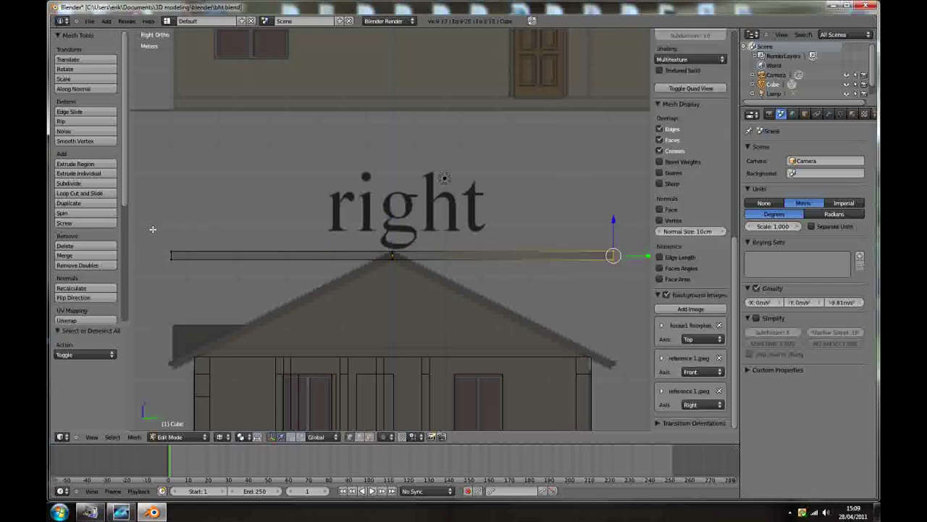
key("b")
left_click_drag(152, 230, 207, 285)
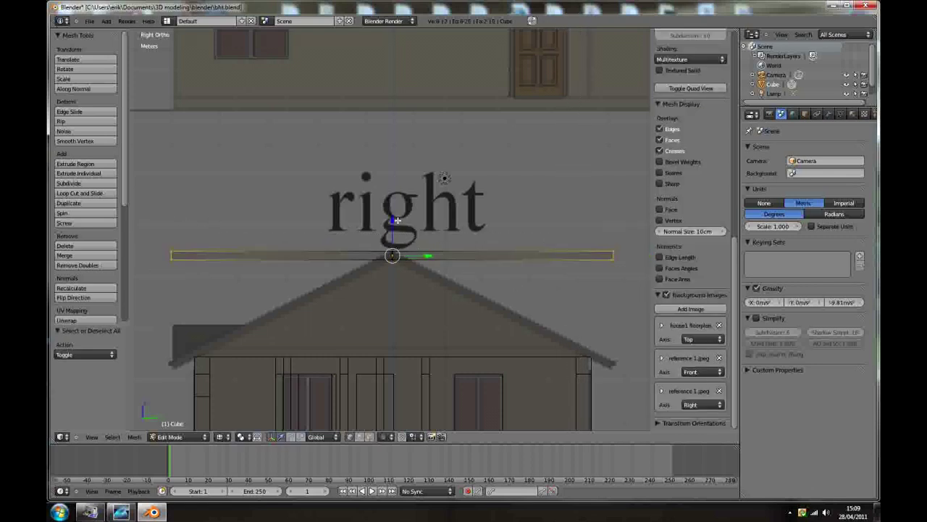
key("g")
key("z")
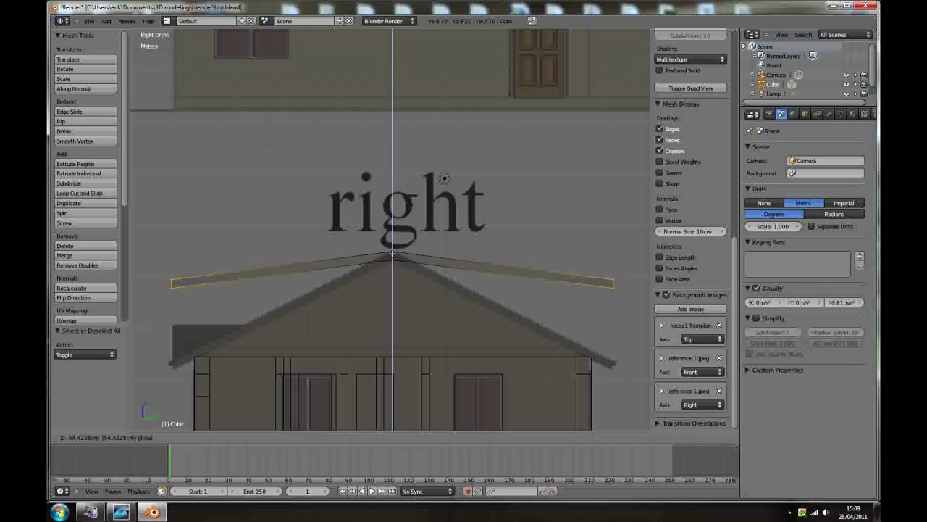
left_click(388, 328)
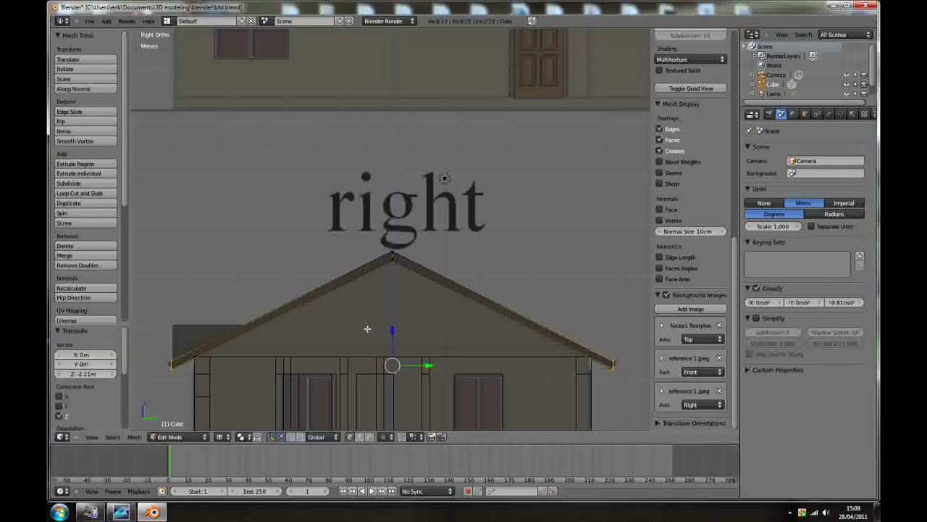
key("KP_1")
scroll(338, 319, "down", 3)
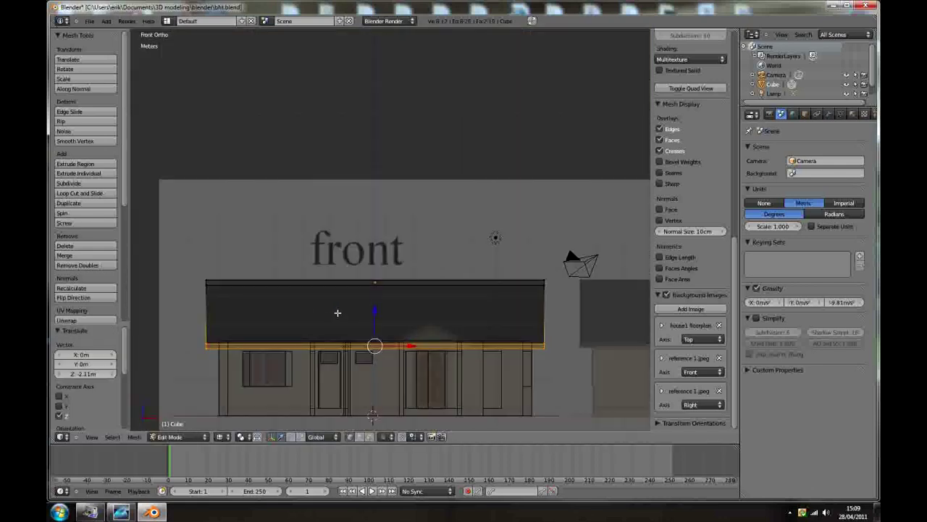
scroll(439, 356, "down", 1)
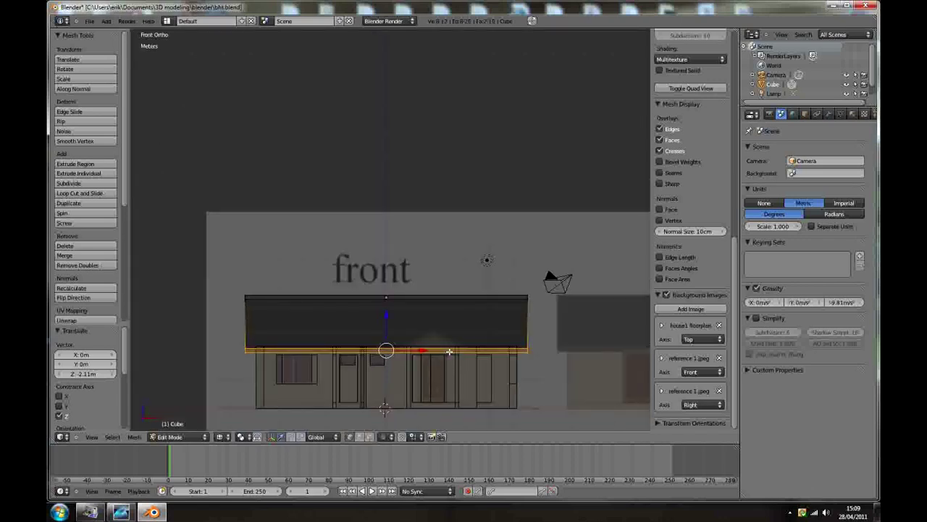
scroll(449, 353, "up", 2)
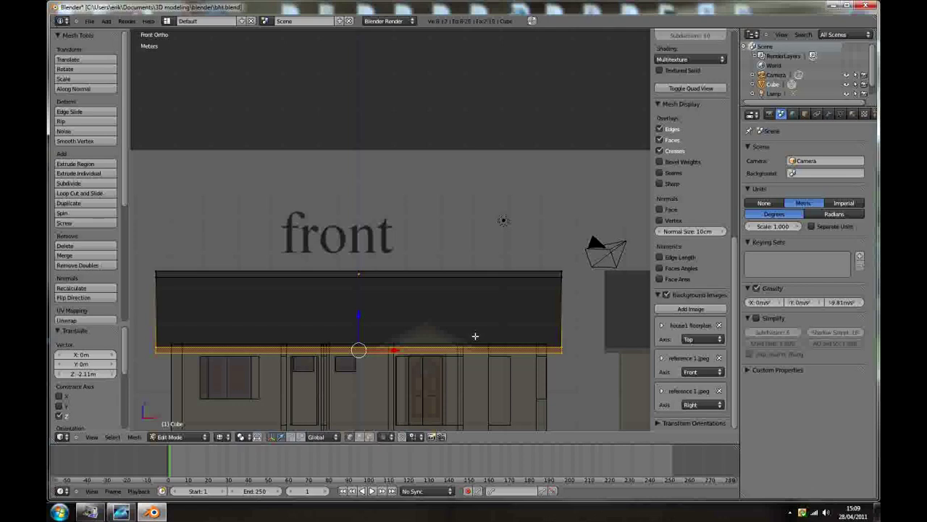
mouse_move(475, 336)
middle_mouse_down()
mouse_move(468, 325)
mouse_move(425, 327)
mouse_move(514, 408)
middle_mouse_up()
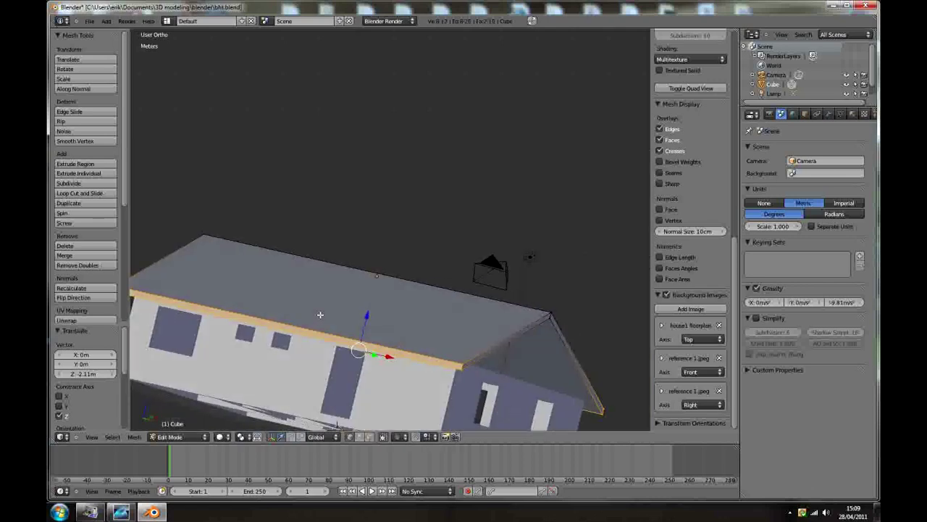
scroll(319, 315, "down", 4)
mouse_move(319, 315)
middle_mouse_down()
mouse_move(418, 347)
mouse_move(275, 319)
mouse_move(323, 302)
middle_mouse_up()
scroll(418, 347, "up", 3)
middle_click_drag(218, 334, 240, 303)
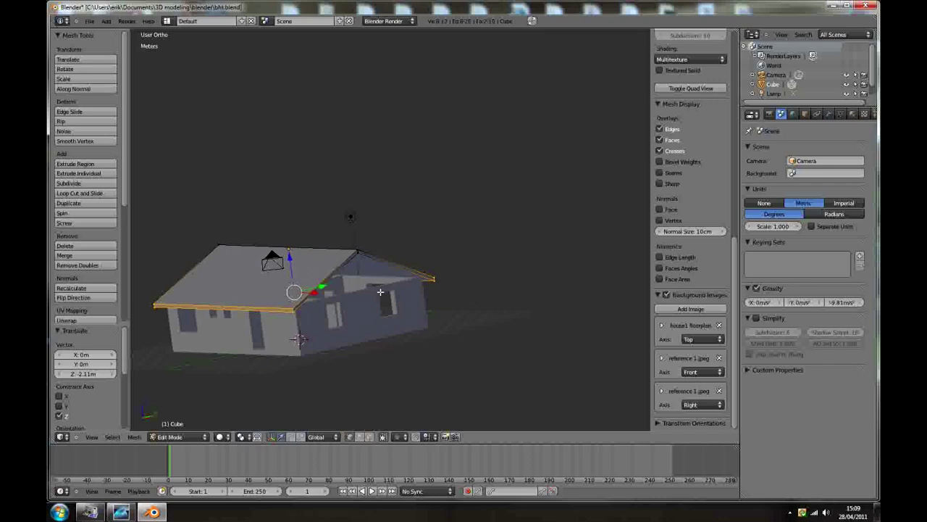
scroll(380, 292, "up", 2)
middle_click_drag(410, 293, 405, 307)
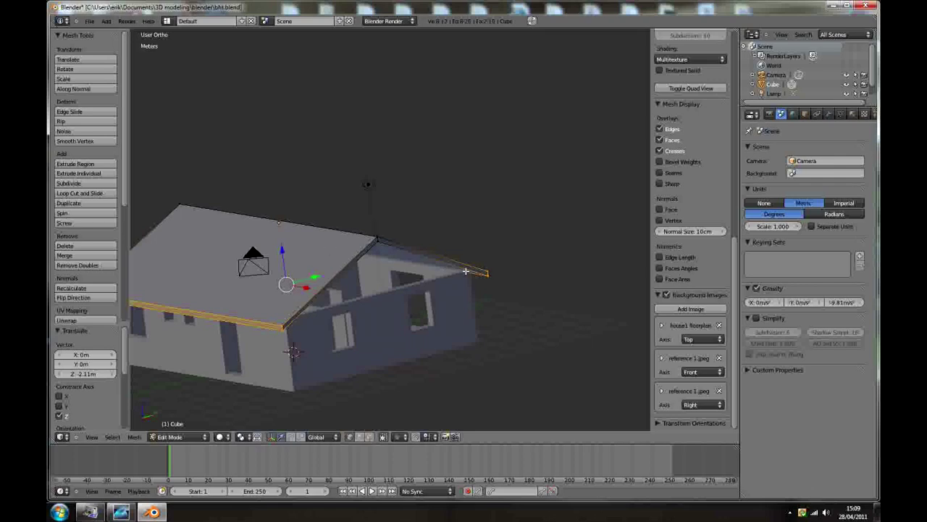
middle_click_drag(333, 294, 261, 303)
In front view, add a centred loop cut through the upper wall band
key("KP_1")
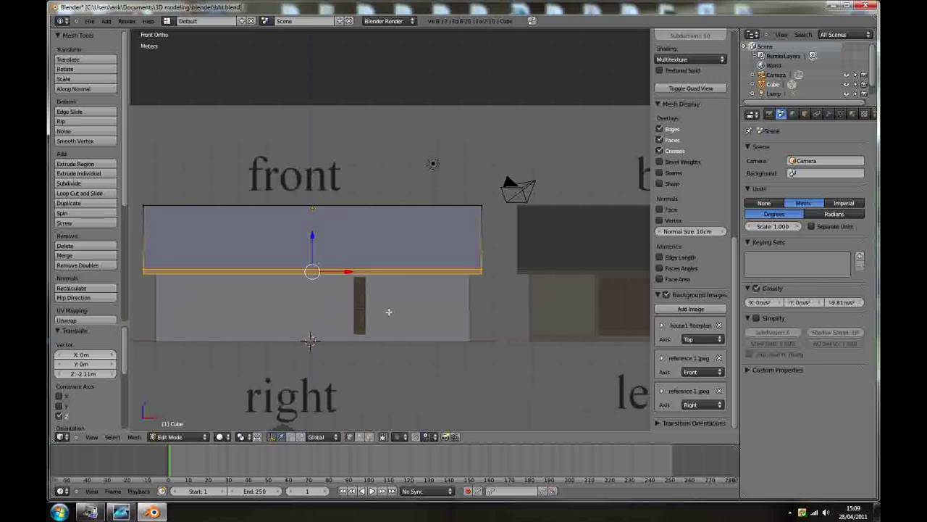
scroll(414, 308, "down", 3)
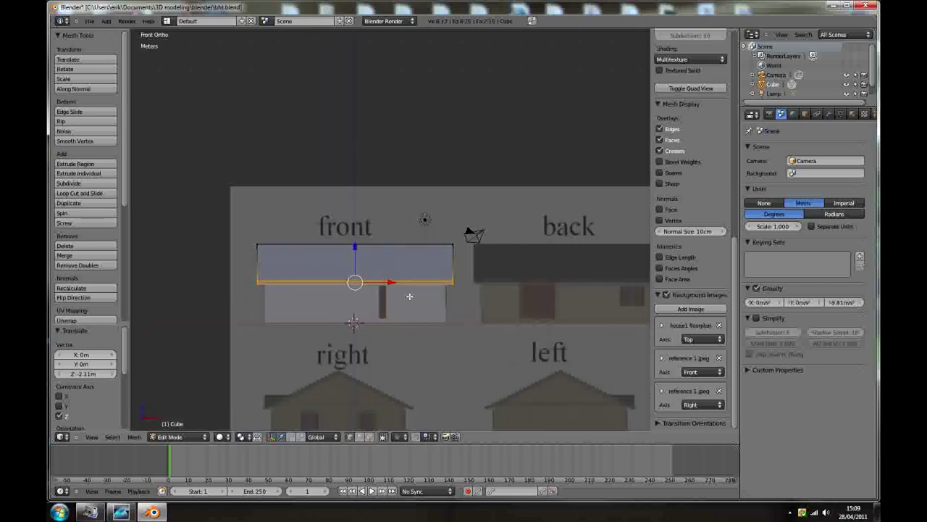
scroll(410, 297, "up", 8)
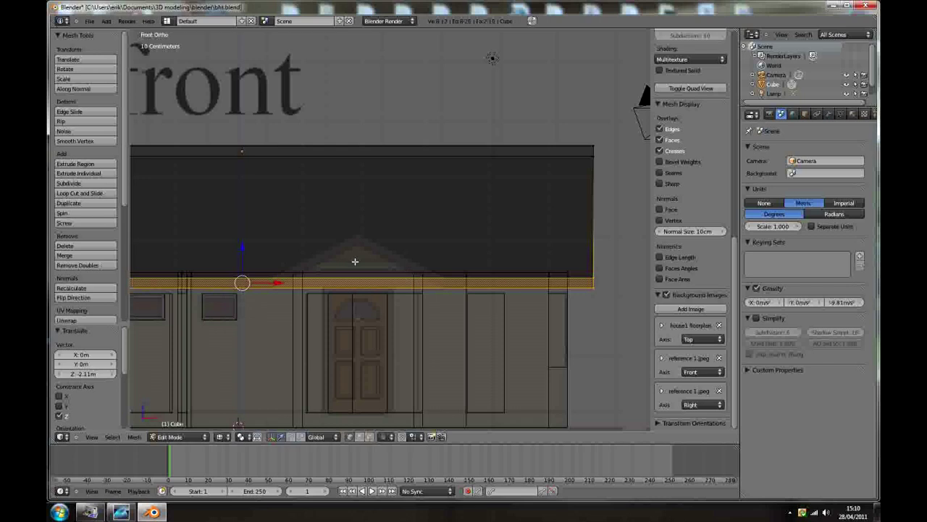
key("ctrl+r")
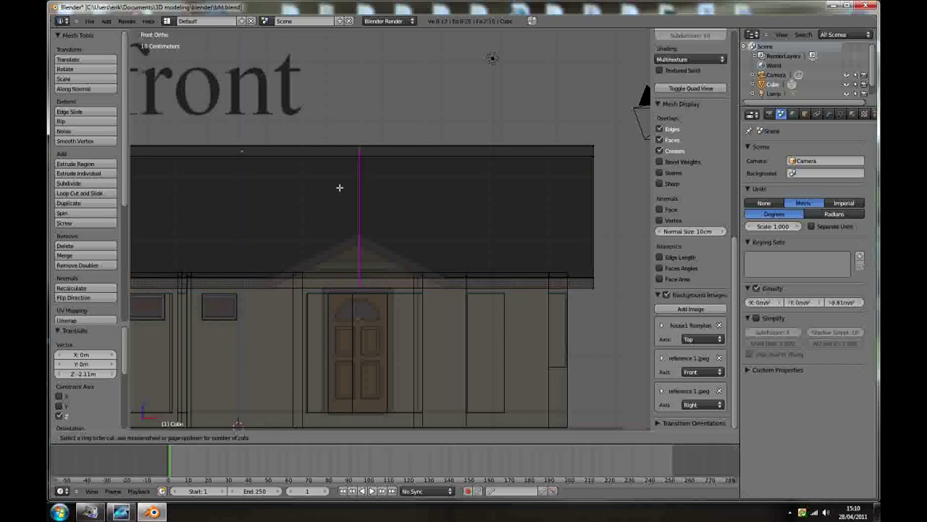
left_click(340, 188)
right_click(339, 188)
Shift the selected face right 1.87 m and narrow it along X to 0.749
left_click_drag(277, 238, 395, 246)
scroll(362, 281, "up", 2)
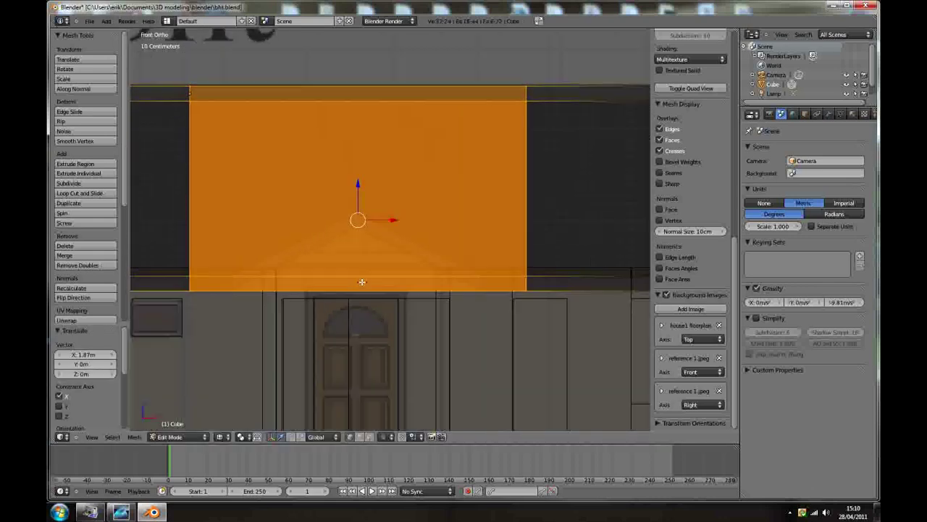
key("s")
key("x")
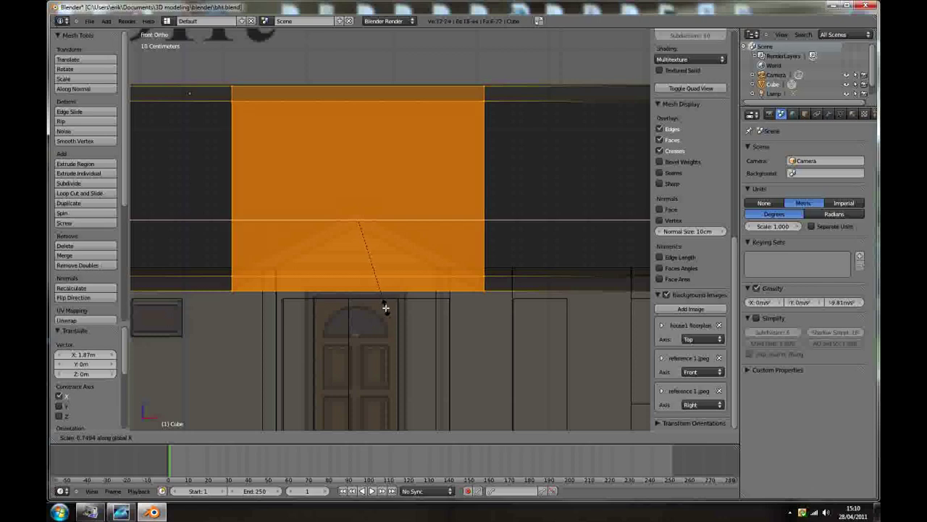
left_click(385, 307)
key("a")
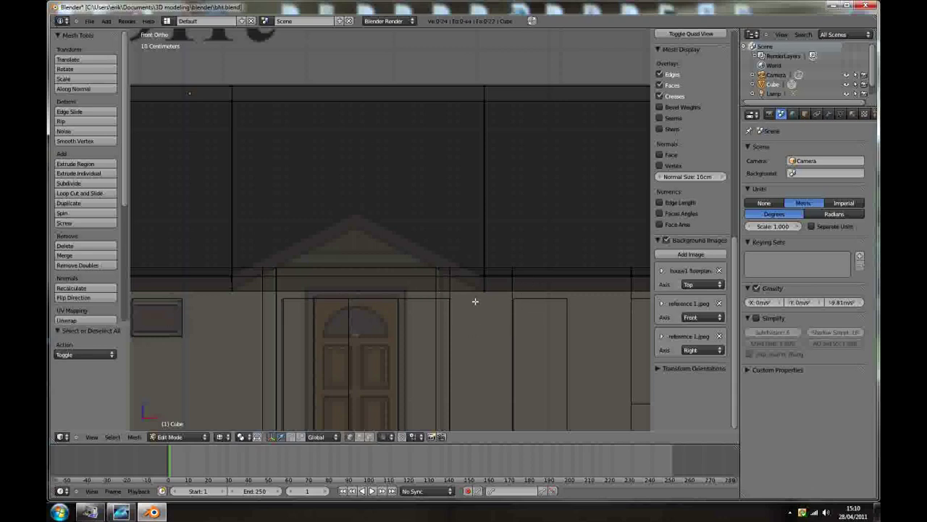
Add another centred loop in the section, box-select its faces and nudge them slightly left
key("ctrl+r")
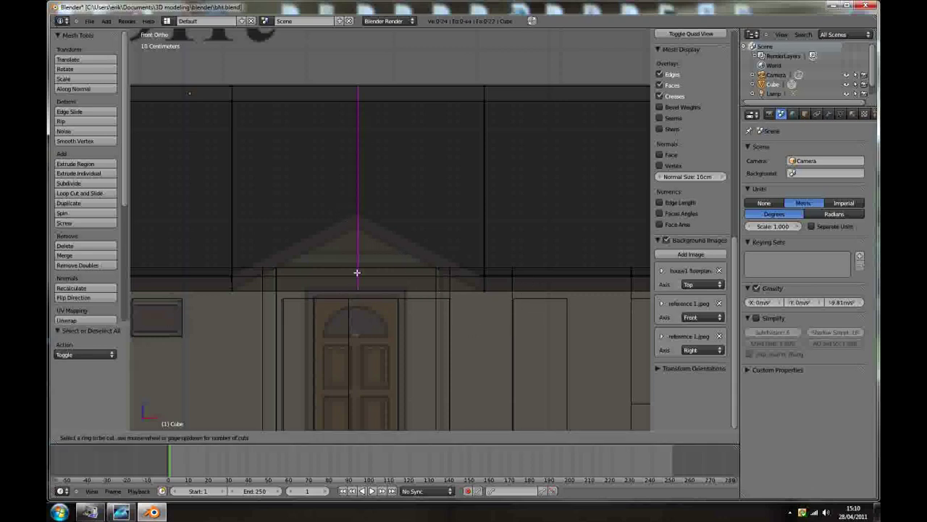
left_click(357, 270)
right_click(375, 268)
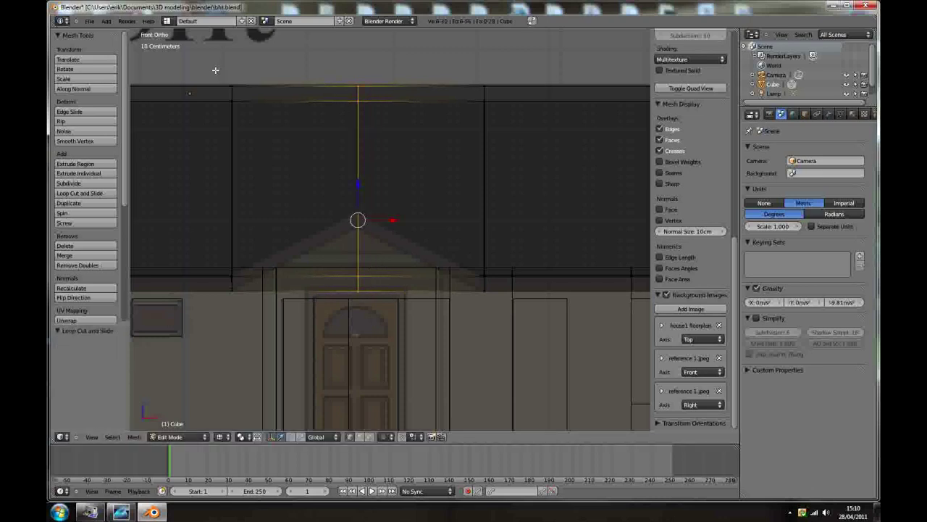
key("a")
key("b")
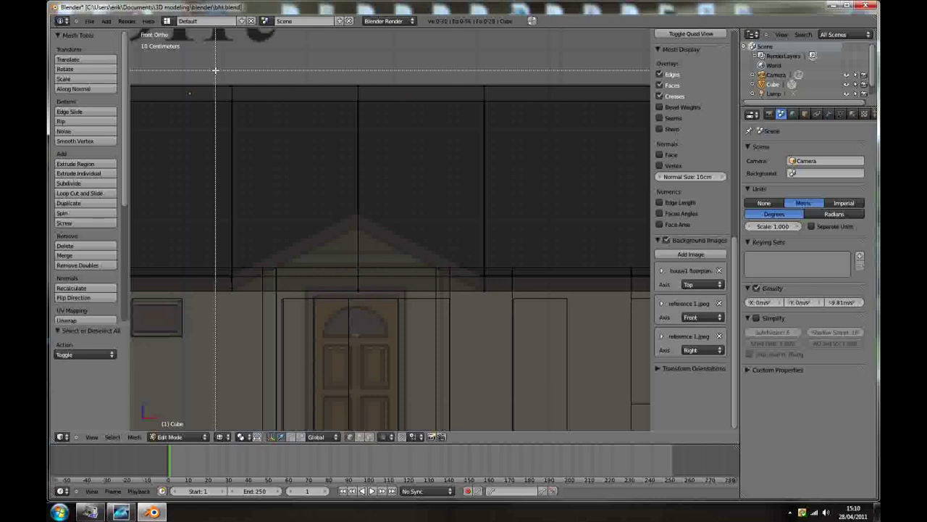
left_click_drag(215, 70, 537, 336)
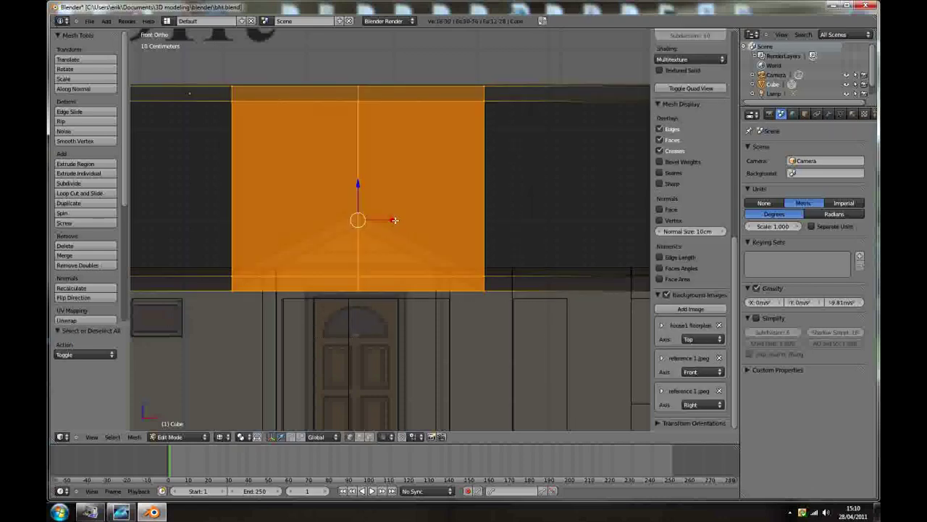
left_click_drag(394, 220, 392, 221)
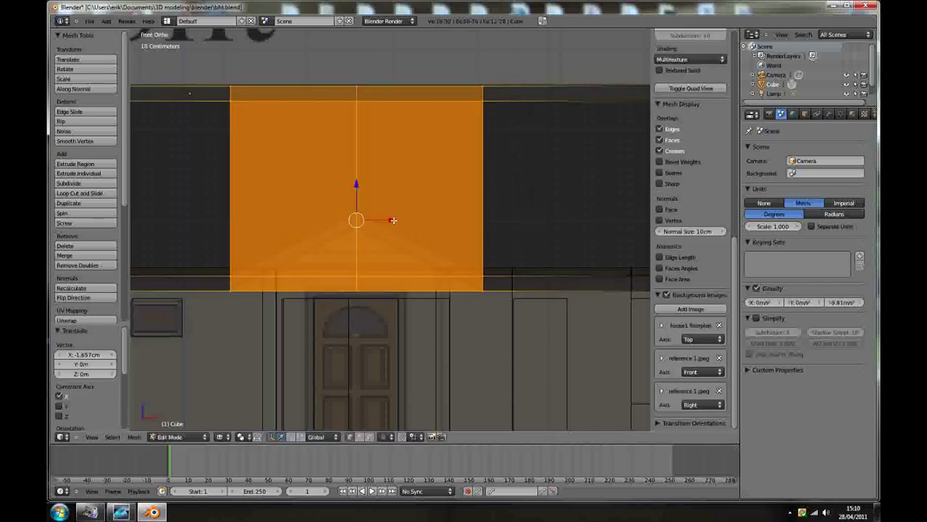
In right view, add a loop cut across the roof slab
key("a")
key("KP_3")
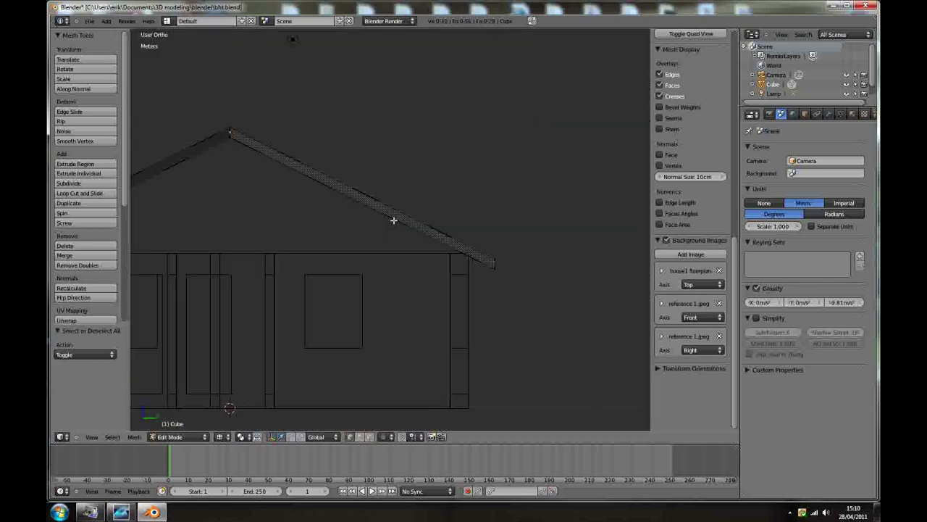
scroll(394, 220, "down", 5)
scroll(284, 224, "up", 7)
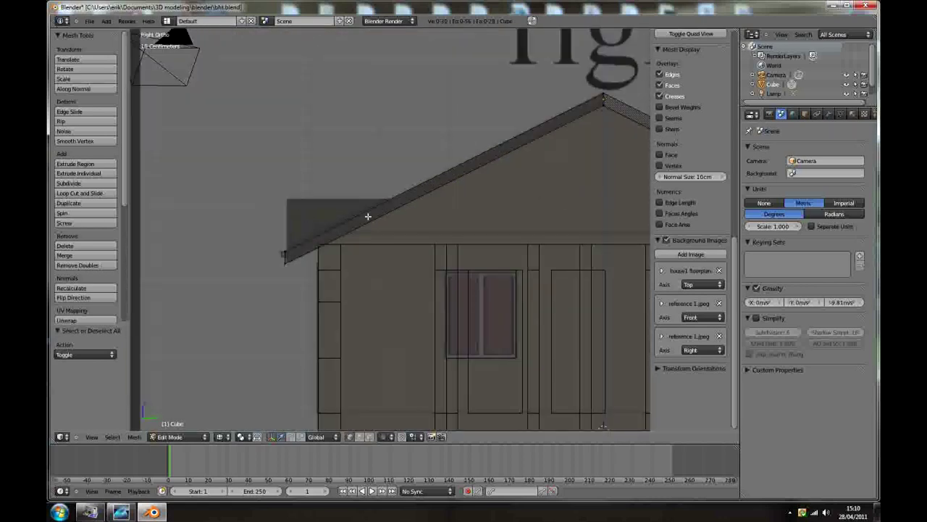
scroll(409, 205, "up", 1)
key("ctrl+r")
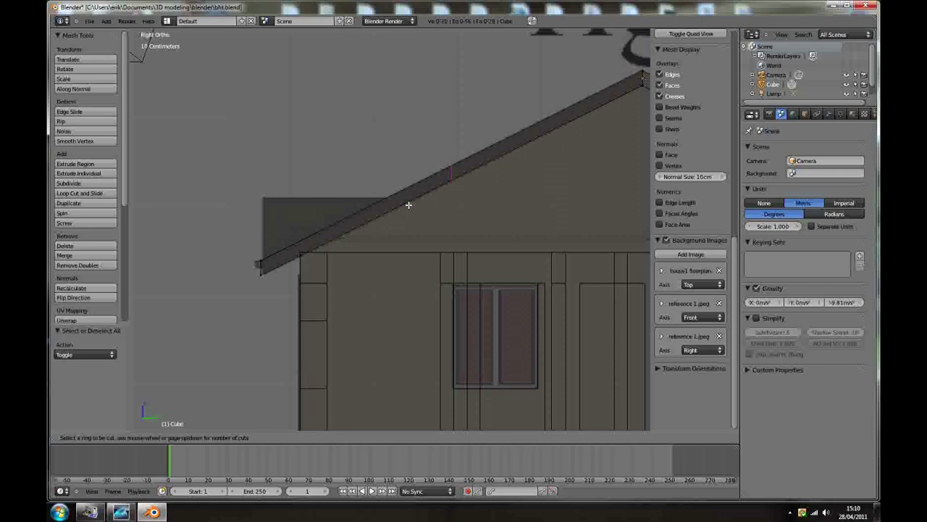
left_click(402, 205)
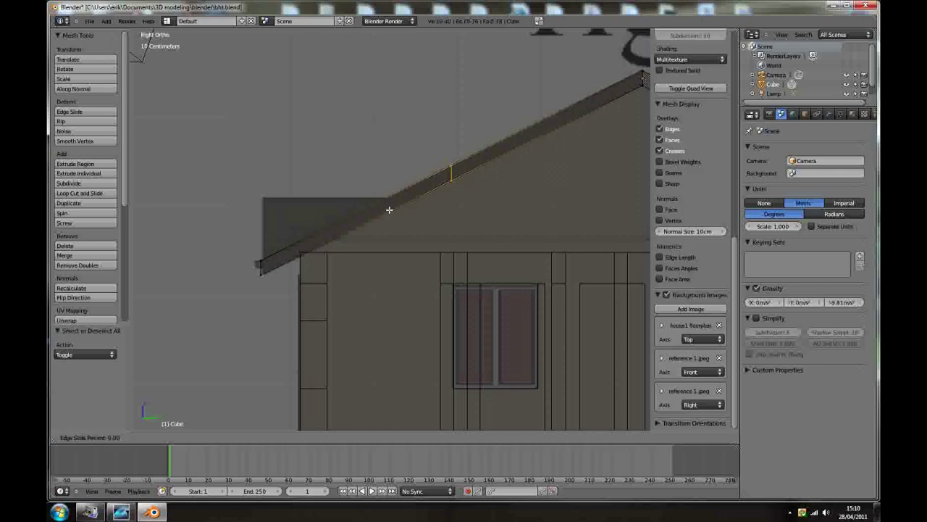
left_click(340, 231)
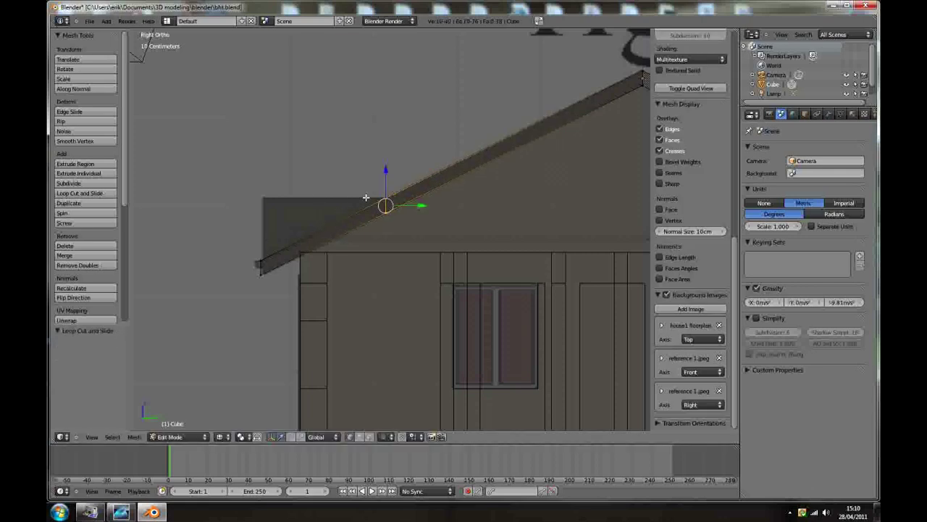
Select the slab's front edge in solid shading and raise it 69.06 cm into a porch gable peak
middle_click_drag(366, 197, 398, 205)
key("z")
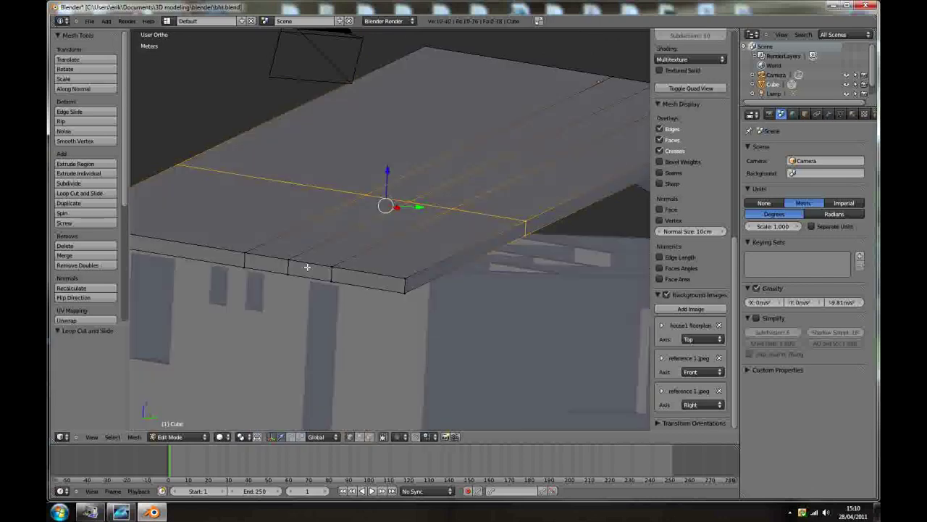
middle_click_drag(398, 238, 414, 239)
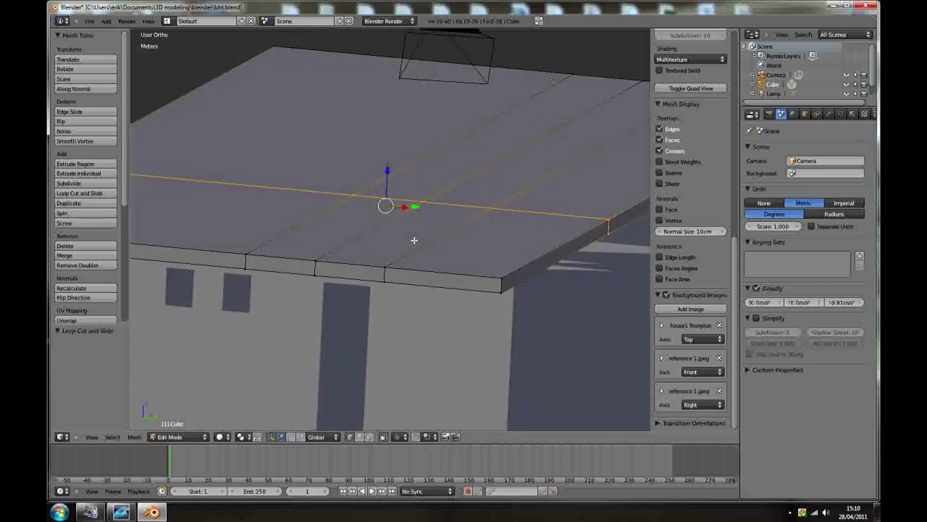
right_click(317, 266)
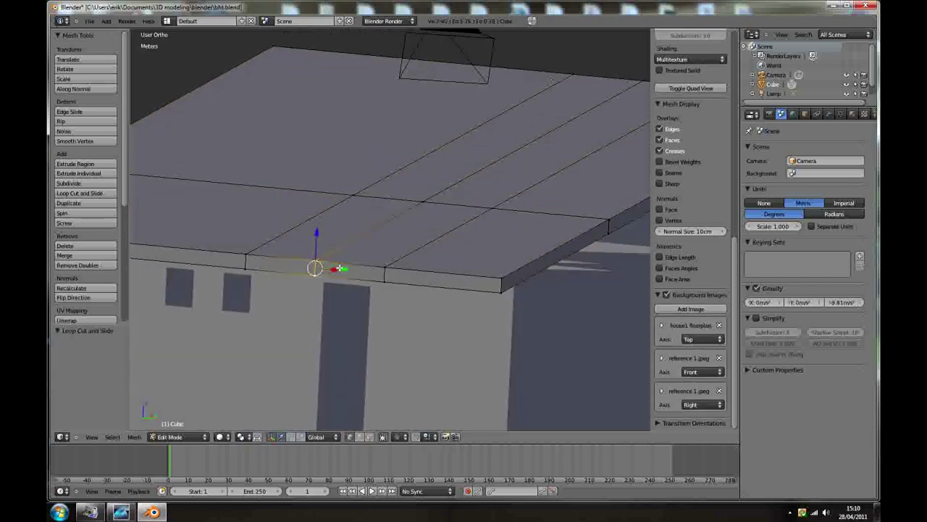
key("KP_3")
key("e")
key("z")
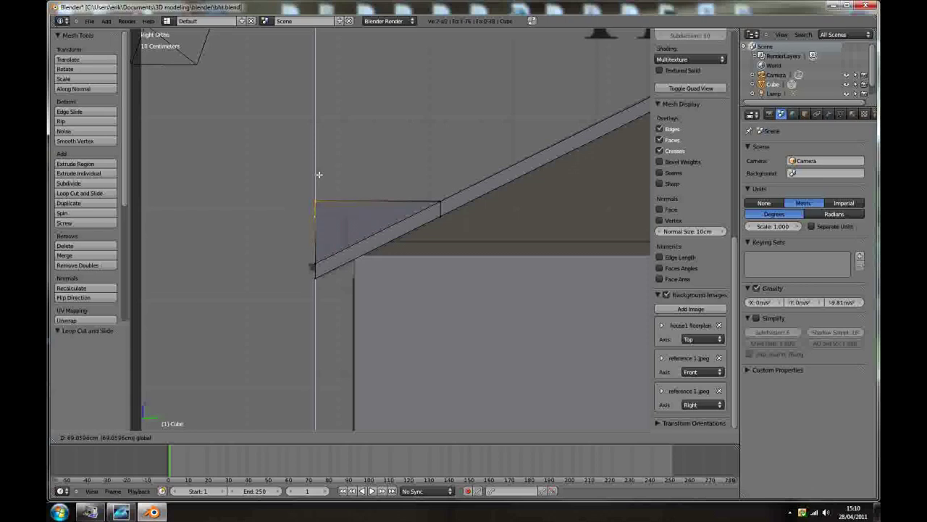
left_click(318, 174)
middle_click_drag(319, 174, 205, 252)
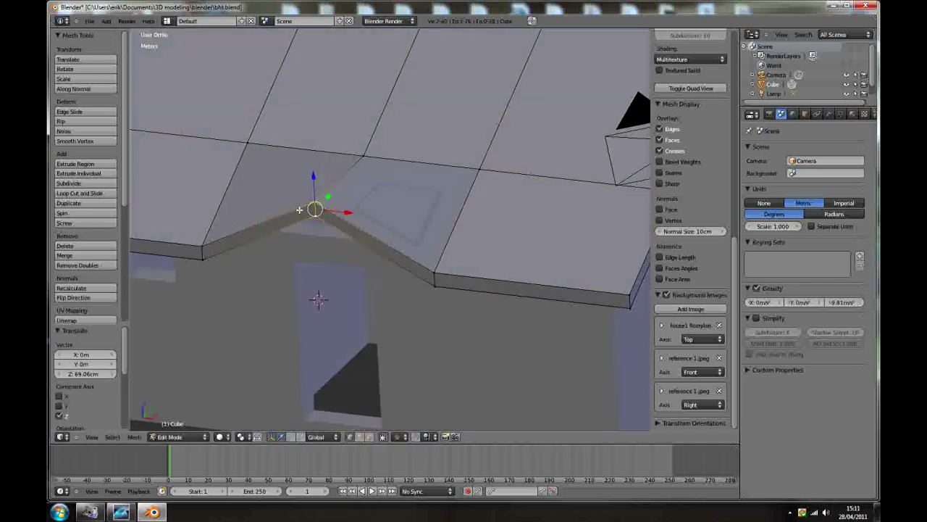
middle_click_drag(374, 215, 355, 203)
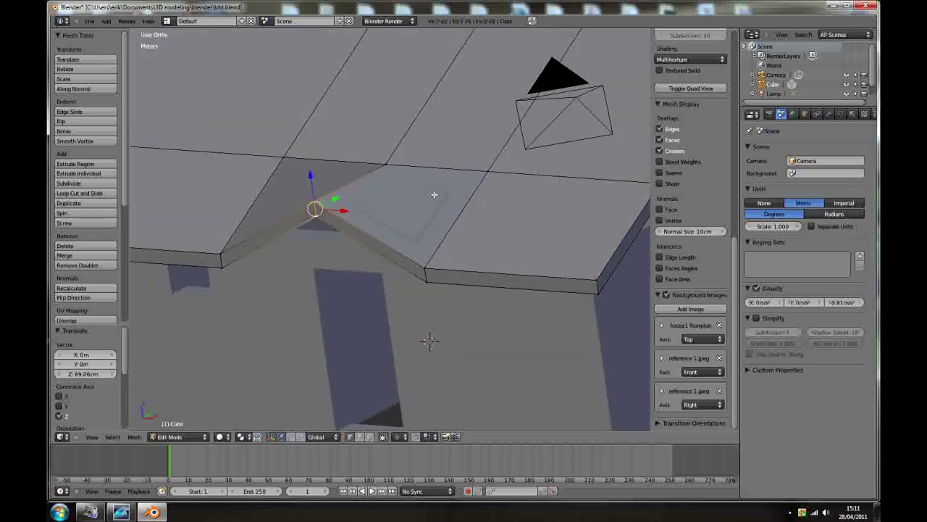
middle_click_drag(421, 226, 383, 204)
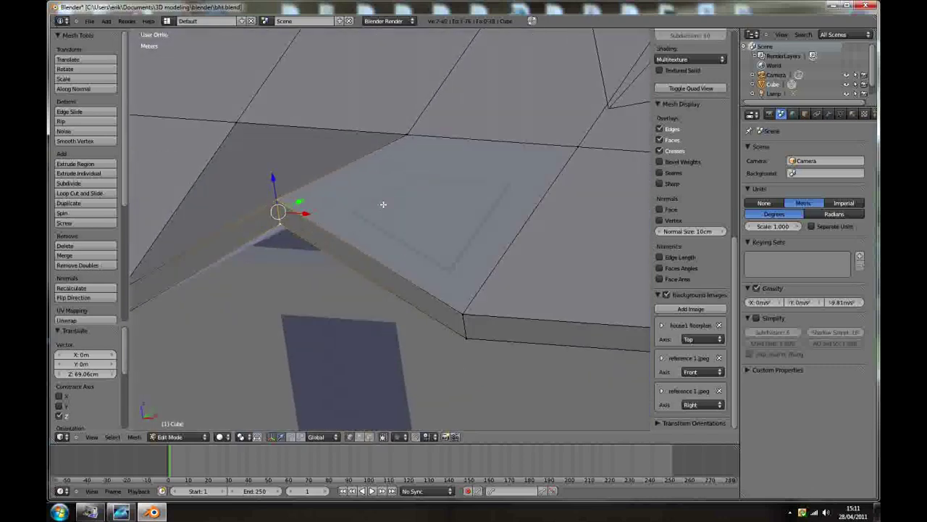
In face select mode, delete the overlapping roof faces around the porch gable opening
left_click(369, 437)
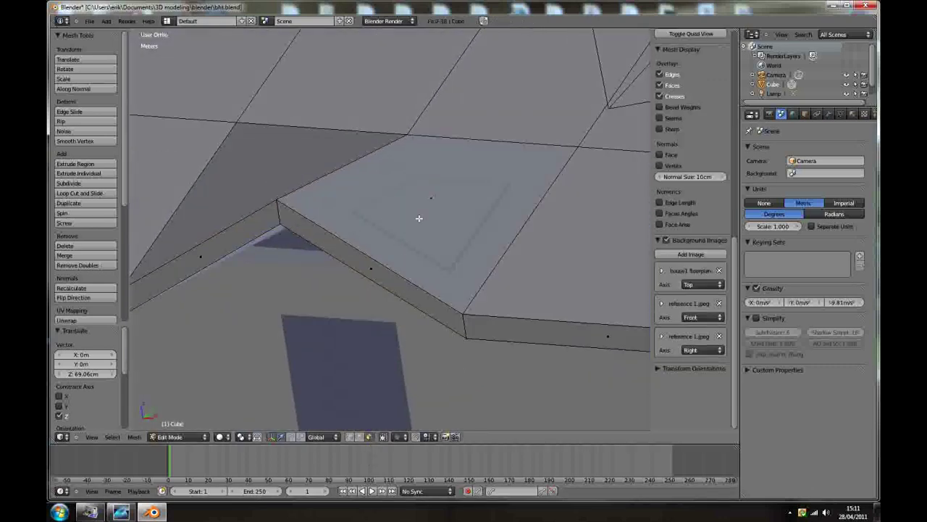
right_click(434, 195)
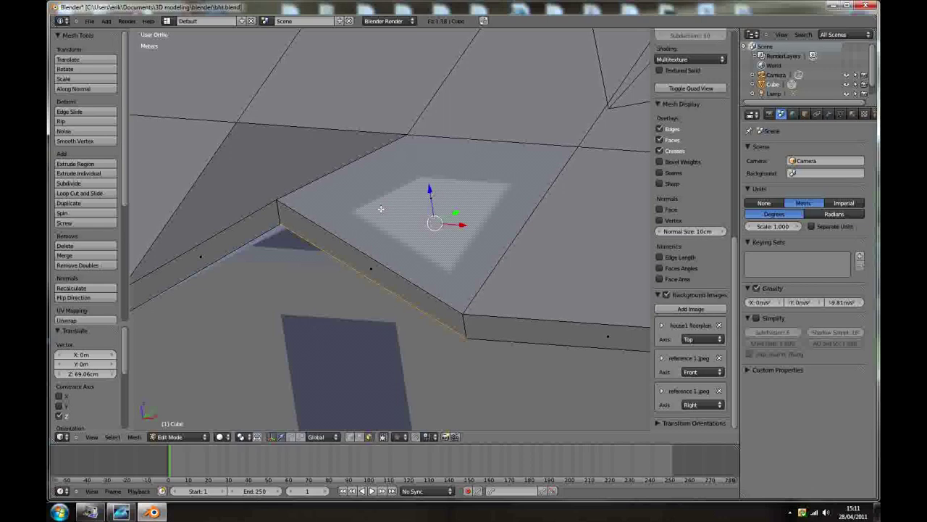
right_click(388, 169)
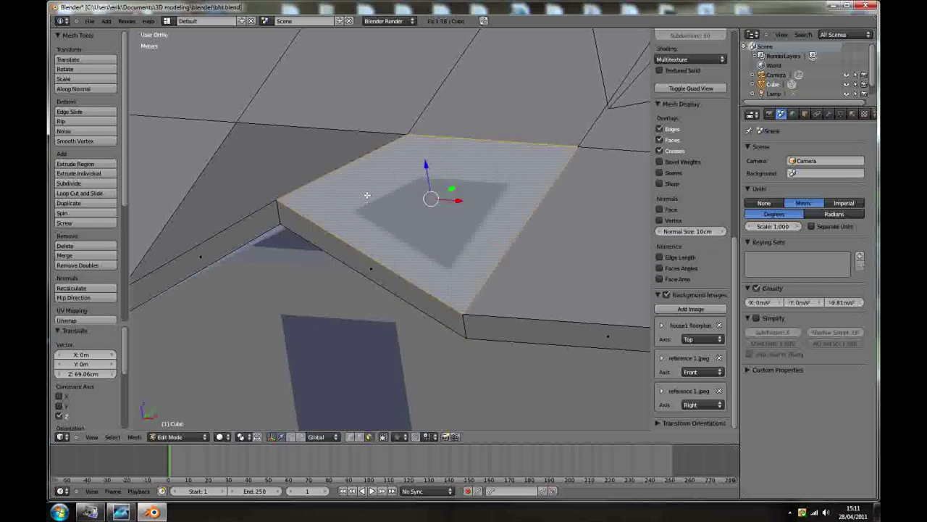
right_click(270, 171, "shift")
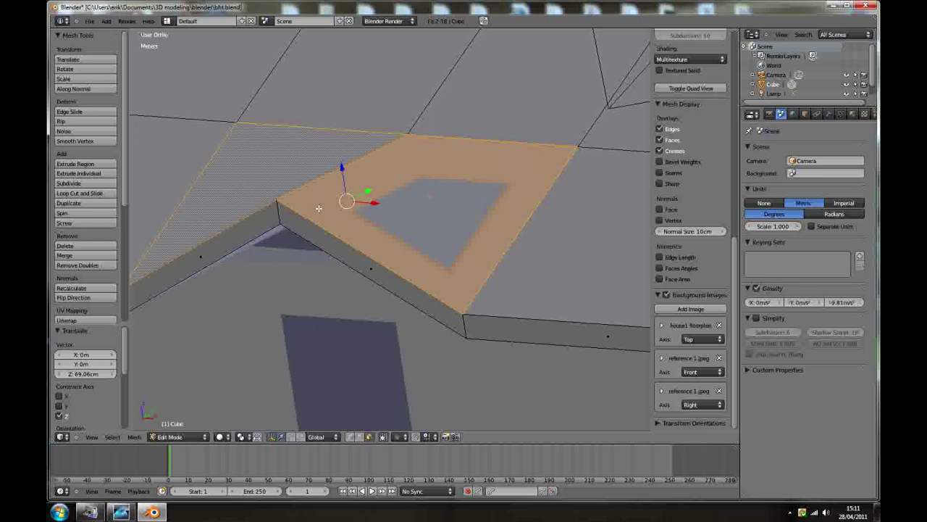
key("x")
left_click(302, 230)
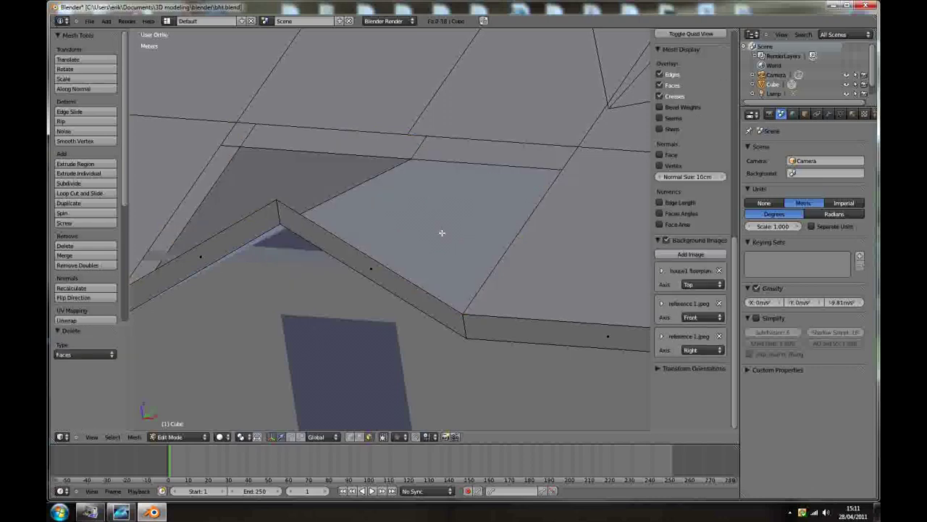
right_click(442, 233)
right_click(255, 191, "shift")
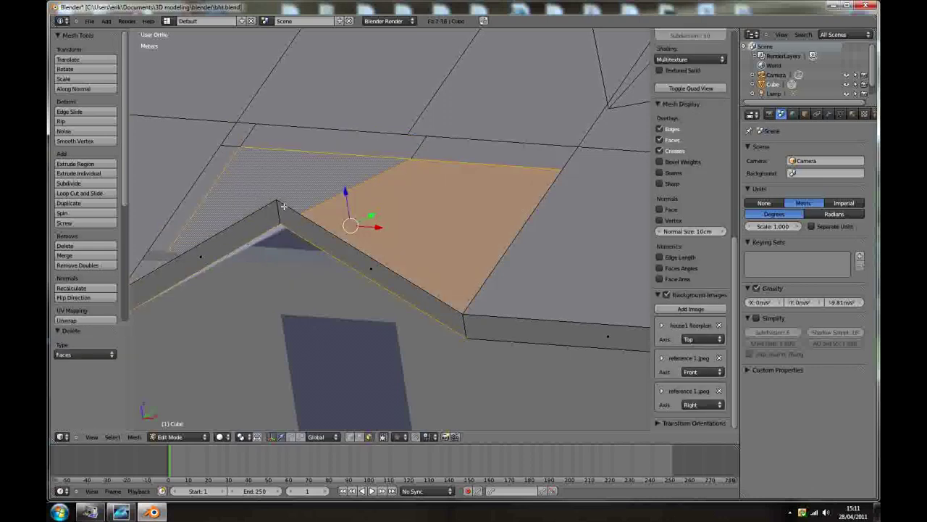
key("x")
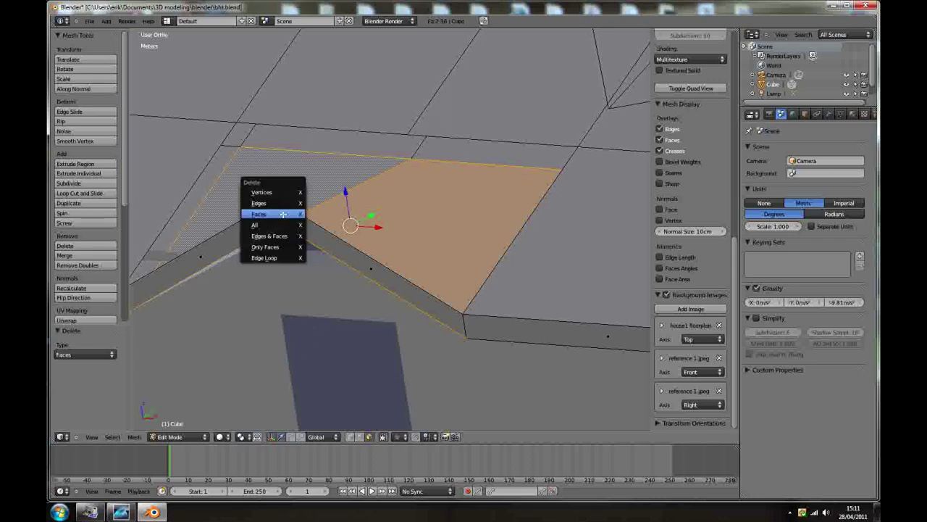
left_click(293, 213)
Fill the gaps on the right of the gable peak with faces between the ridge vertices
middle_click_drag(357, 203, 377, 166)
right_click(391, 155)
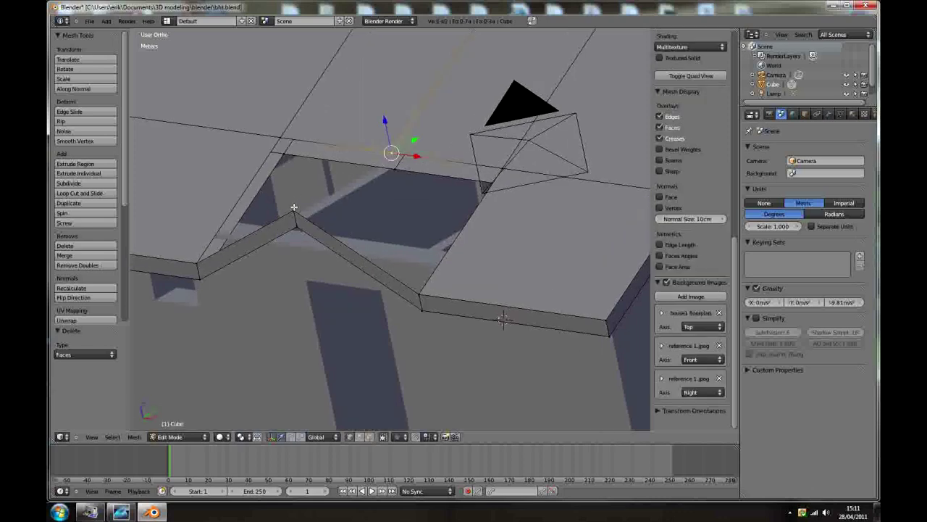
middle_click_drag(414, 203, 438, 213)
right_click(461, 289, "shift")
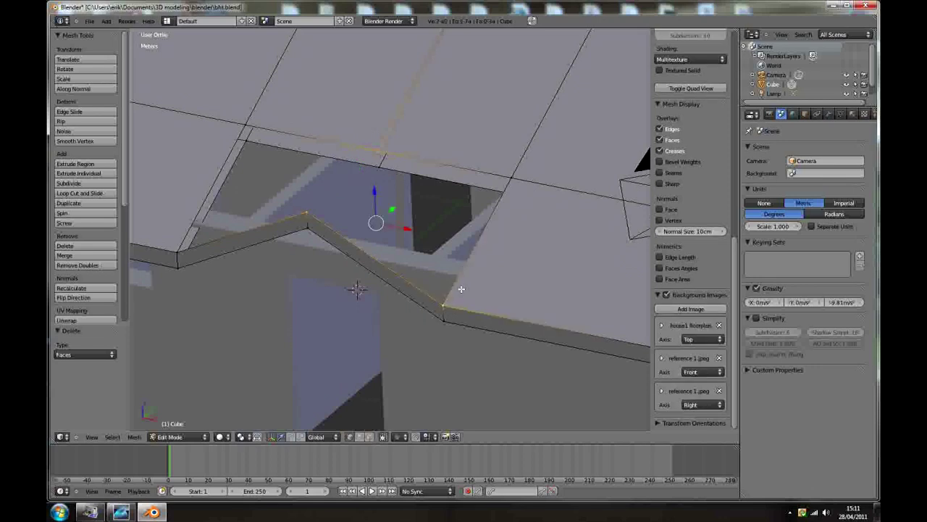
key("f")
key("a")
middle_click_drag(461, 289, 392, 214)
right_click(382, 154)
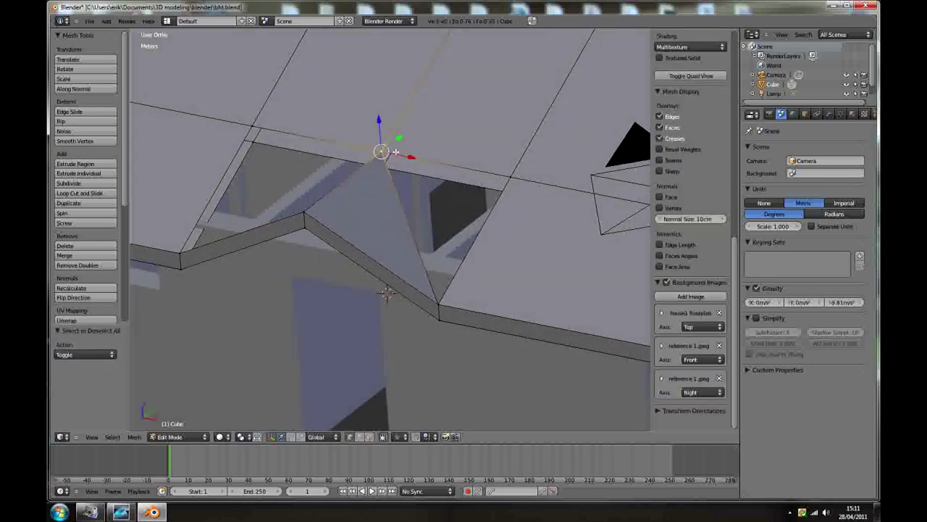
right_click(513, 191, "shift")
right_click(450, 298, "shift")
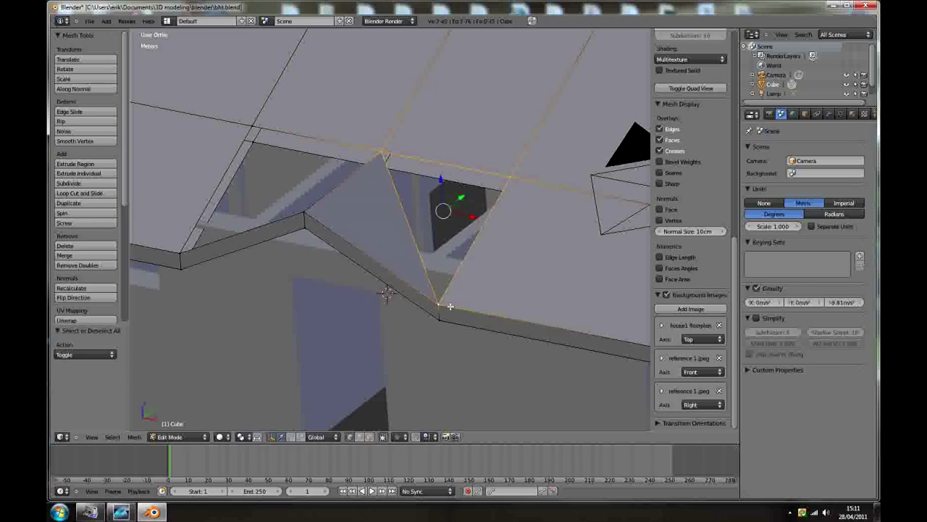
key("f")
key("a")
Fill the two triangular gaps on the left side of the gable with new faces
middle_click_drag(387, 290, 386, 240)
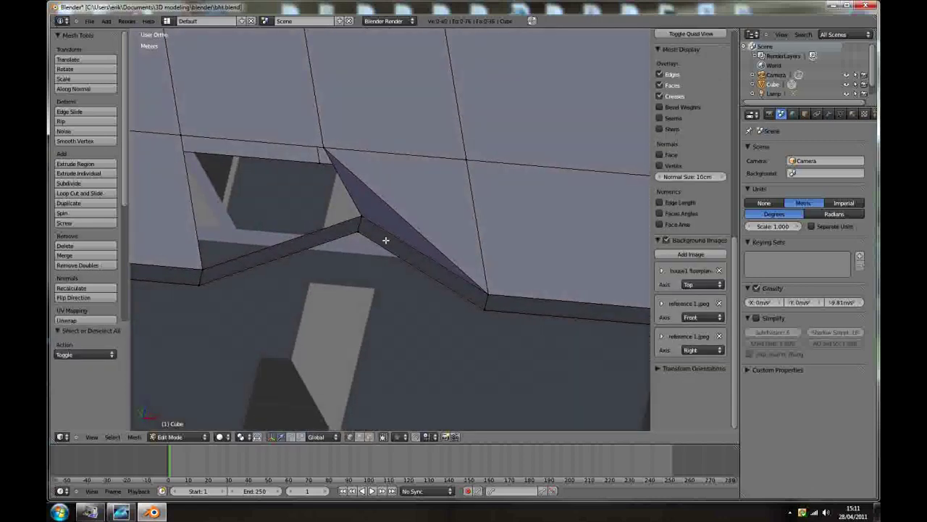
right_click(331, 150)
right_click(206, 269, "shift")
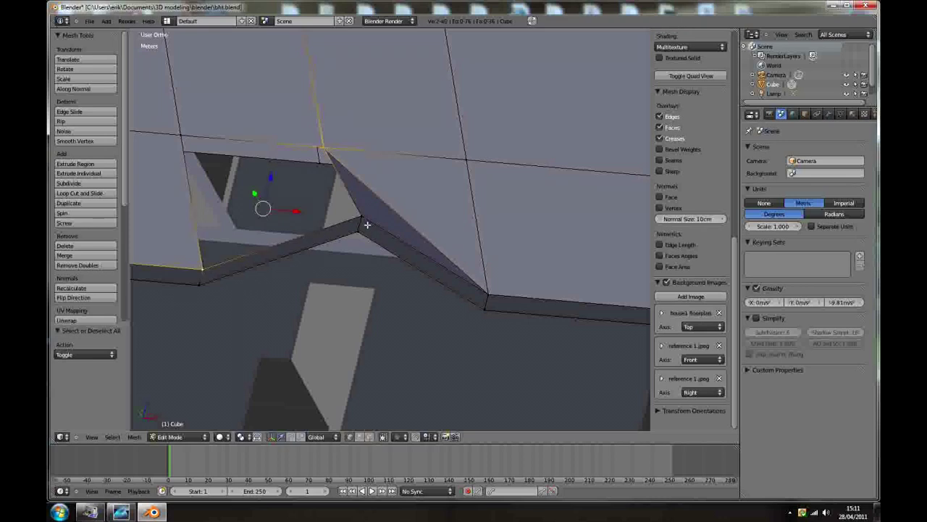
right_click(360, 218, "shift")
middle_click_drag(361, 217, 281, 222)
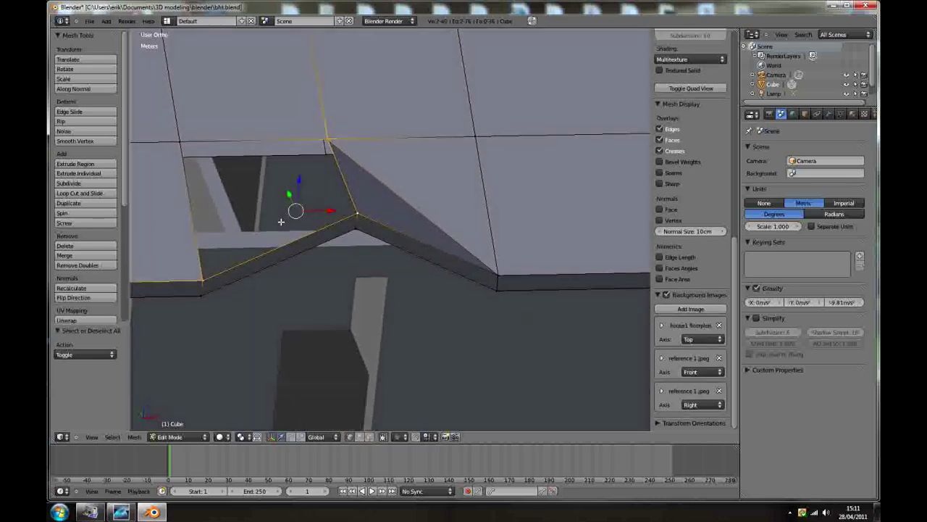
key("f")
key("a")
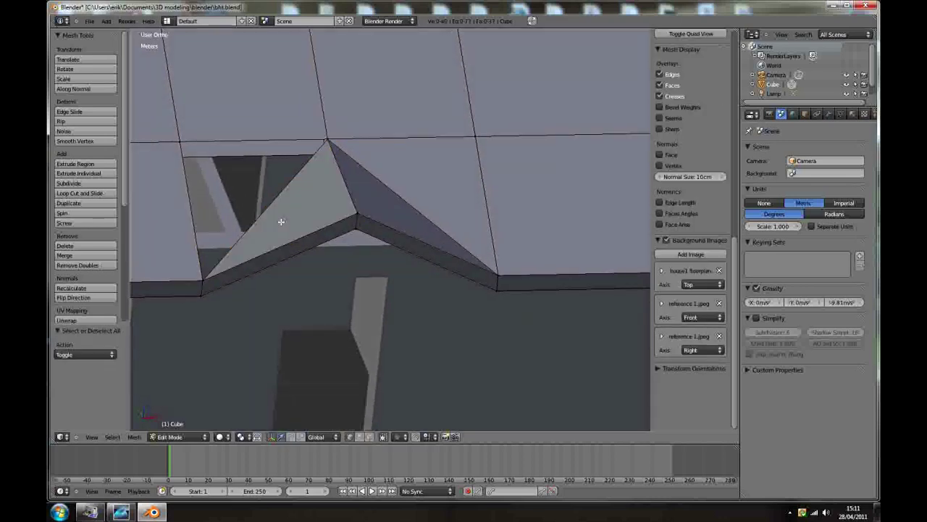
right_click(329, 137)
right_click(180, 141, "shift")
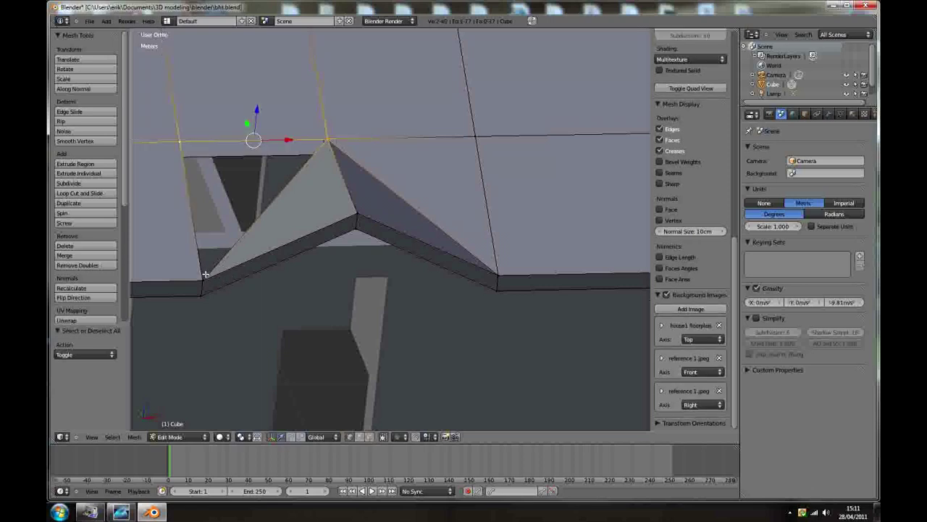
right_click(206, 275, "shift")
middle_click_drag(260, 242, 267, 244)
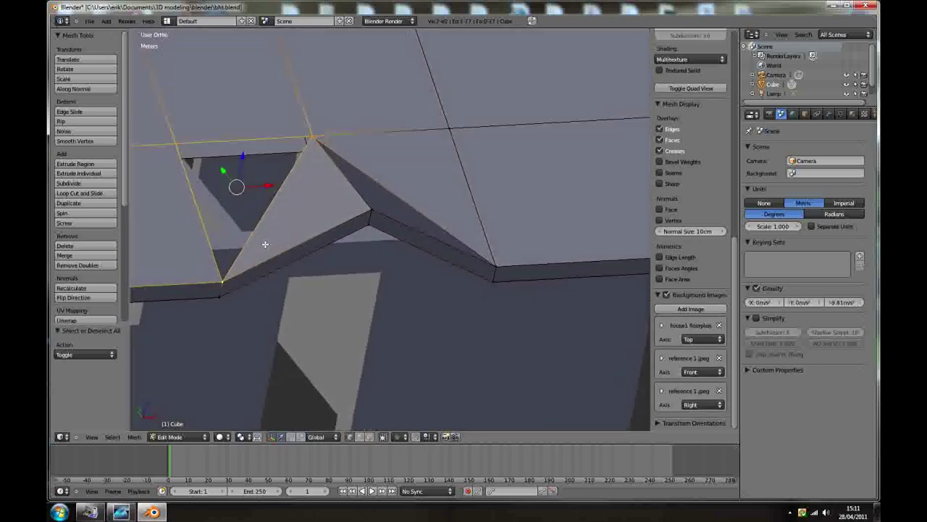
key("f")
key("a")
middle_click_drag(307, 279, 444, 261)
Isolate the roof in local view and select the top vertex of the first underside hole
key("KP_Divide")
scroll(412, 227, "up", 4)
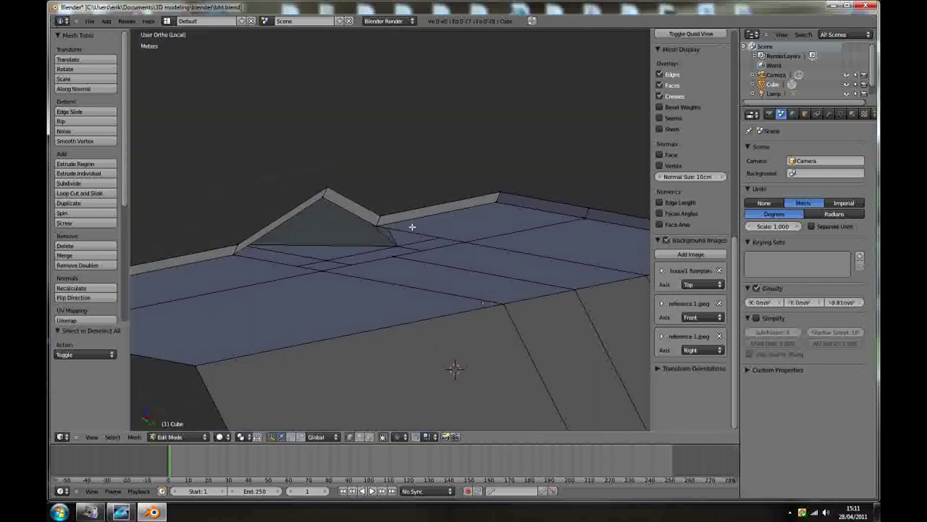
mouse_move(412, 227)
middle_mouse_down()
mouse_move(368, 251)
mouse_move(420, 190)
mouse_move(519, 125)
middle_mouse_up()
right_click(522, 119)
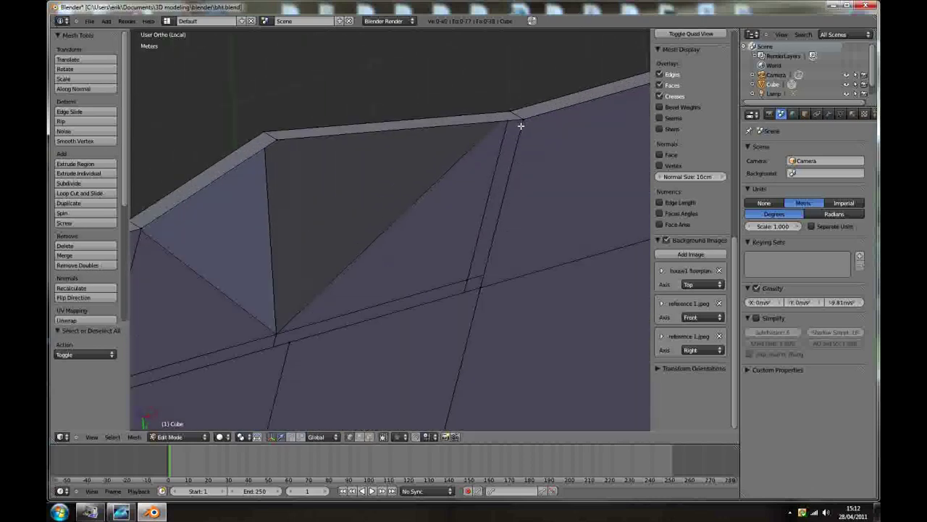
right_click(296, 345, "alt")
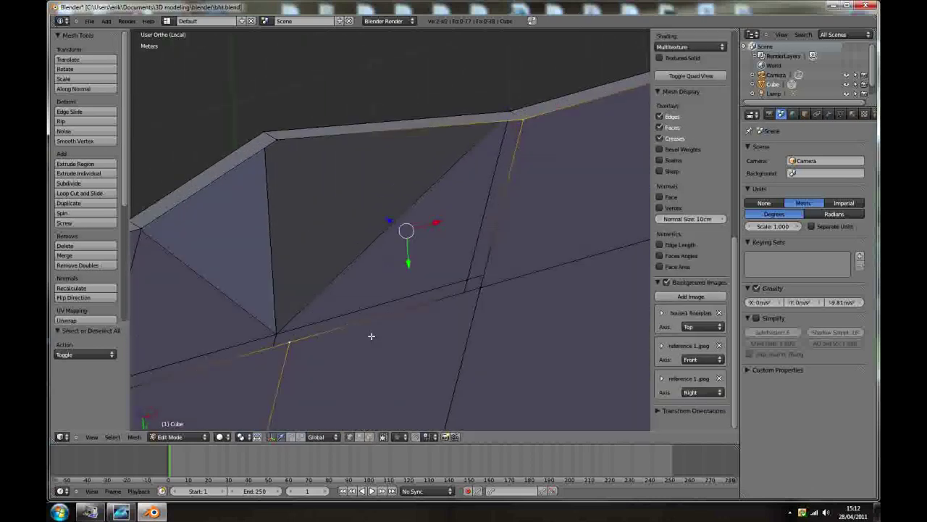
right_click(480, 287, "alt+shift")
key("ctrl+z")
key("ctrl+z")
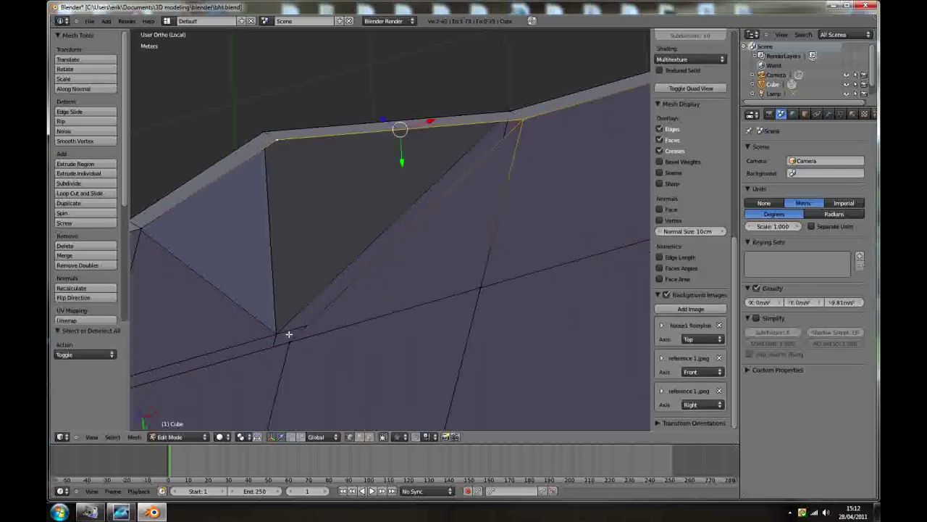
right_click(289, 338, "alt")
scroll(319, 336, "down", 4)
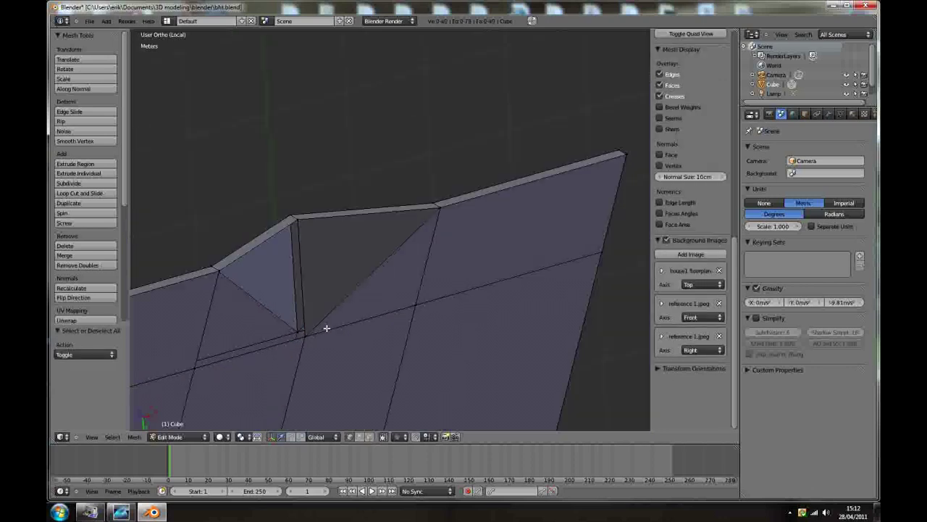
key("ctrl+z")
Fill the first underside hole with a triangular face from its three vertices
right_click(313, 337, "shift")
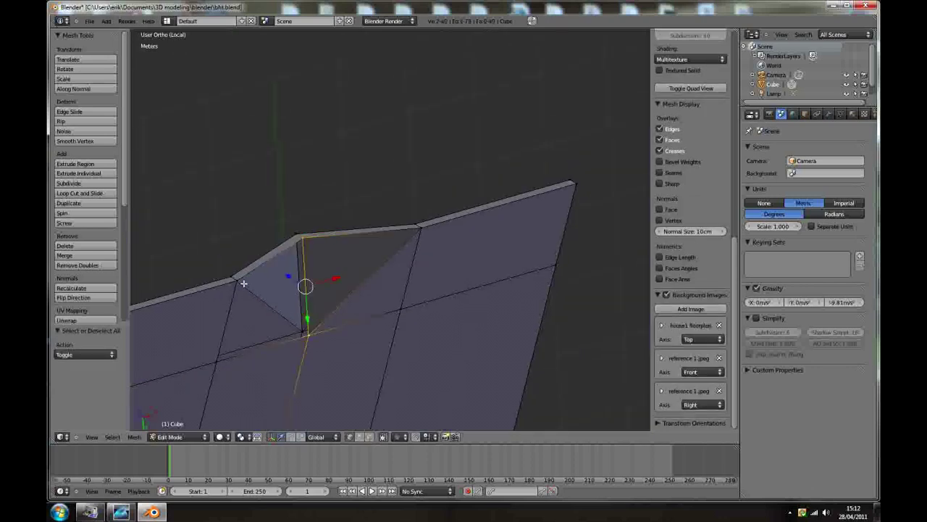
right_click(238, 281, "shift")
scroll(262, 295, "up", 1)
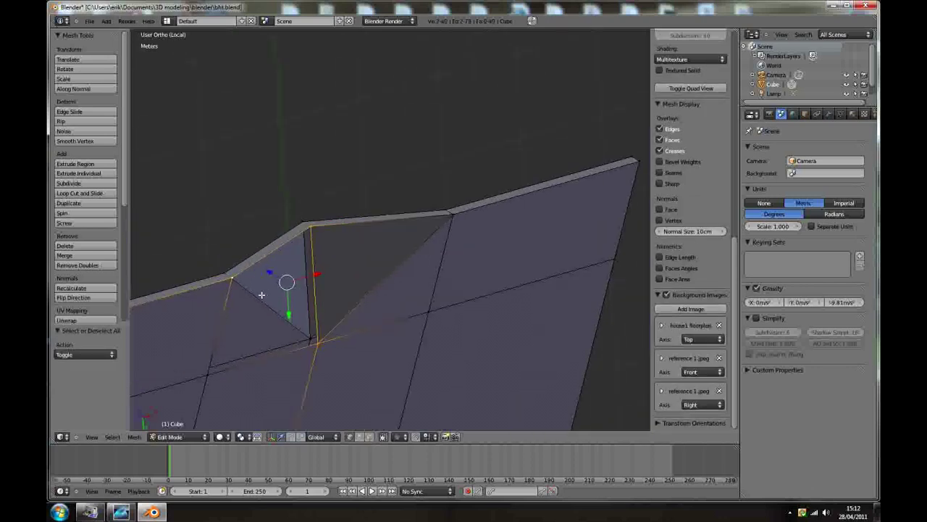
key("f")
key("a")
scroll(292, 310, "up", 1)
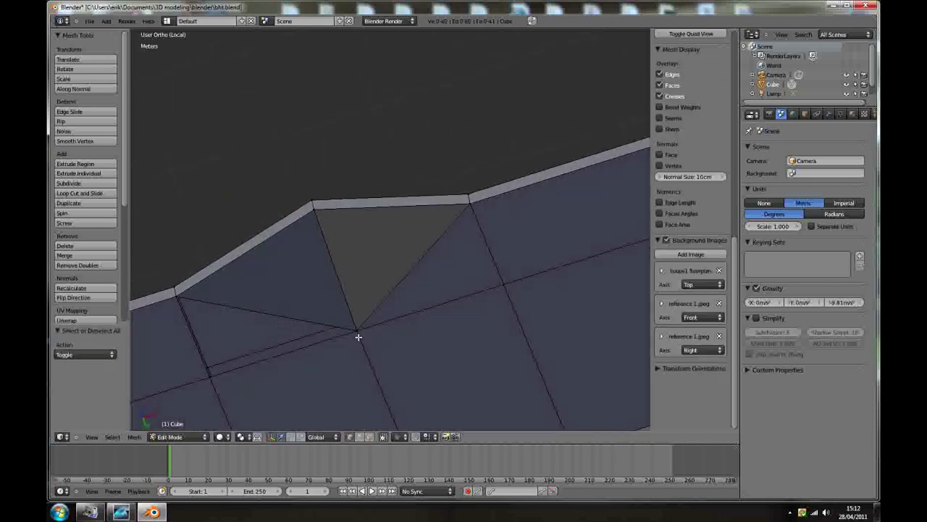
Fill the second underside hole with a triangle, then switch the display to wireframe
right_click(358, 336)
right_click(178, 298, "shift")
right_click(209, 376, "shift")
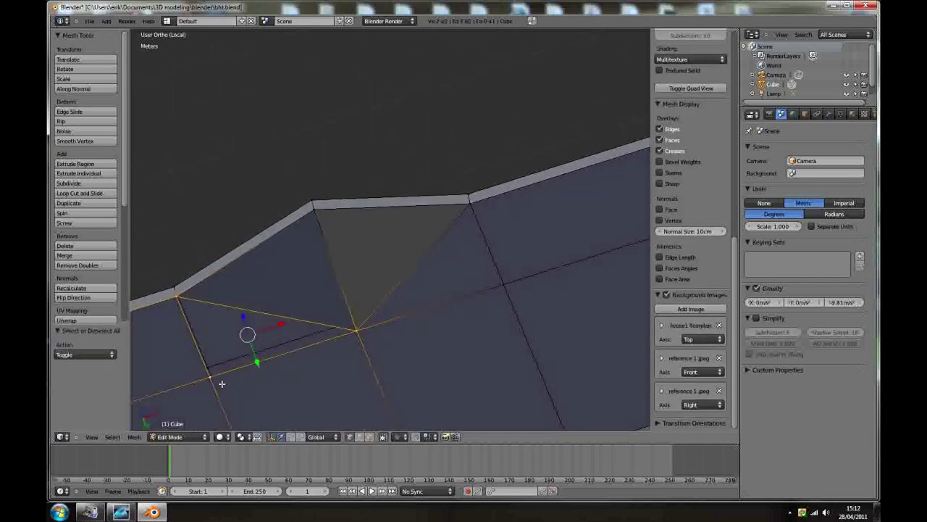
key("f")
key("a")
key("z")
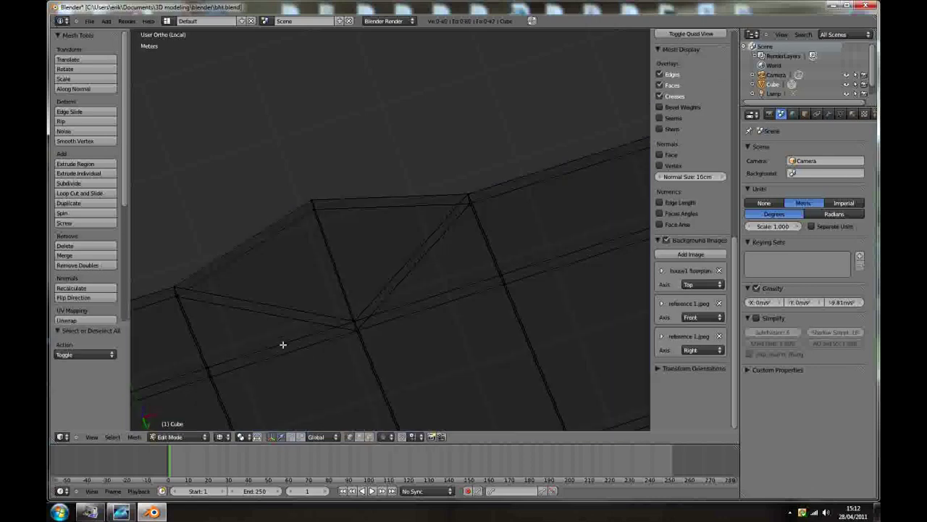
middle_click_drag(284, 345, 304, 407)
Return to Object Mode in solid shading and exit local view to show the whole house
key("Tab")
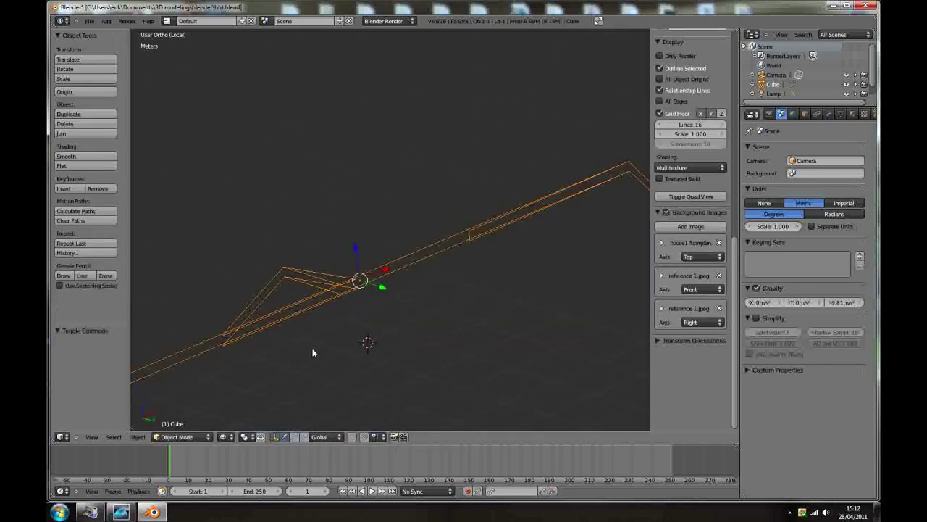
key("z")
key("KP_Divide")
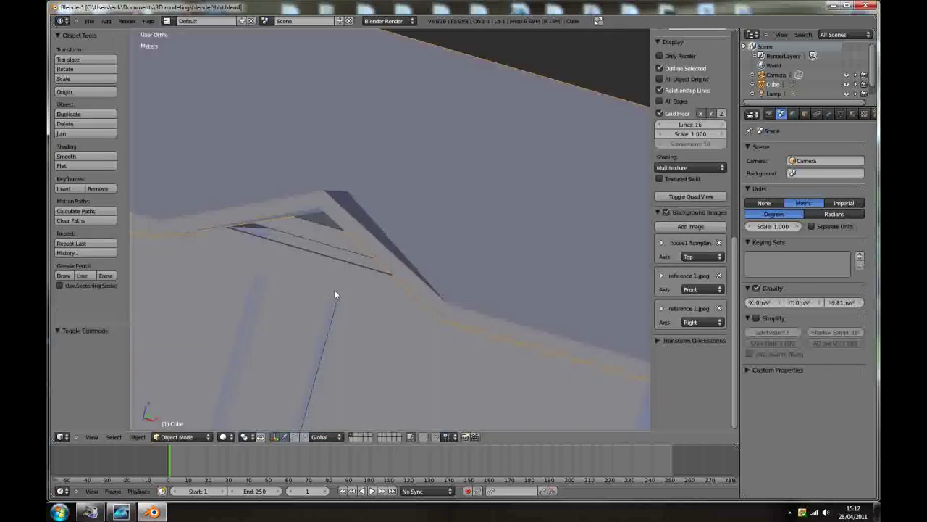
scroll(331, 290, "down", 8)
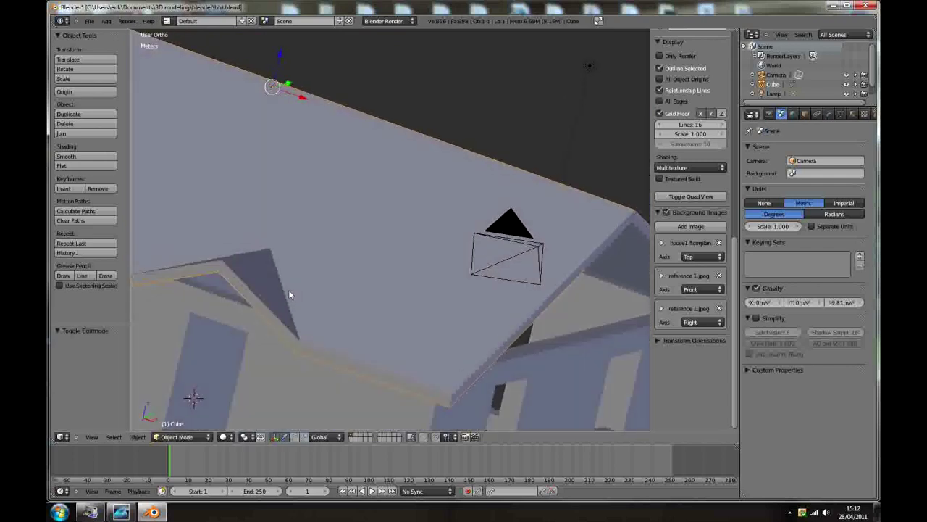
scroll(316, 273, "down", 3)
middle_click_drag(364, 315, 398, 292)
scroll(435, 319, "up", 4)
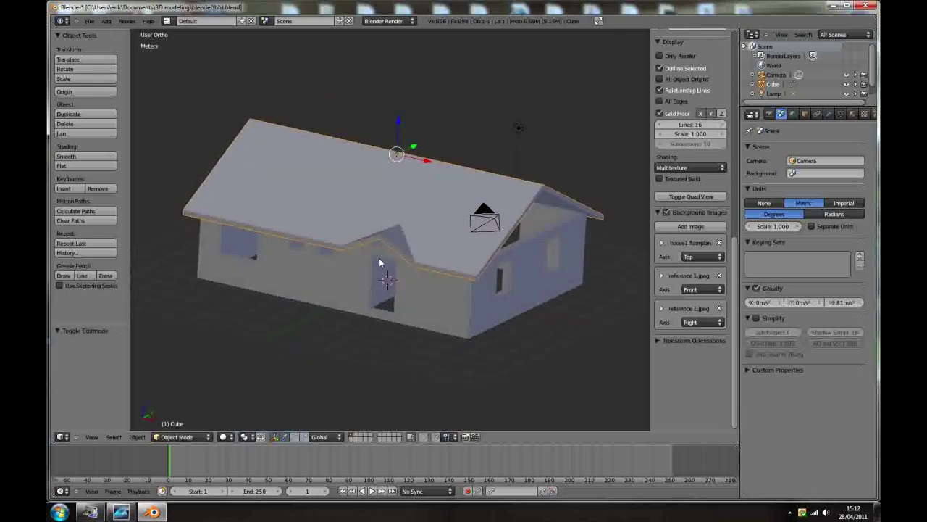
Save over bht.blend and look around the finished house
key("ctrl+s")
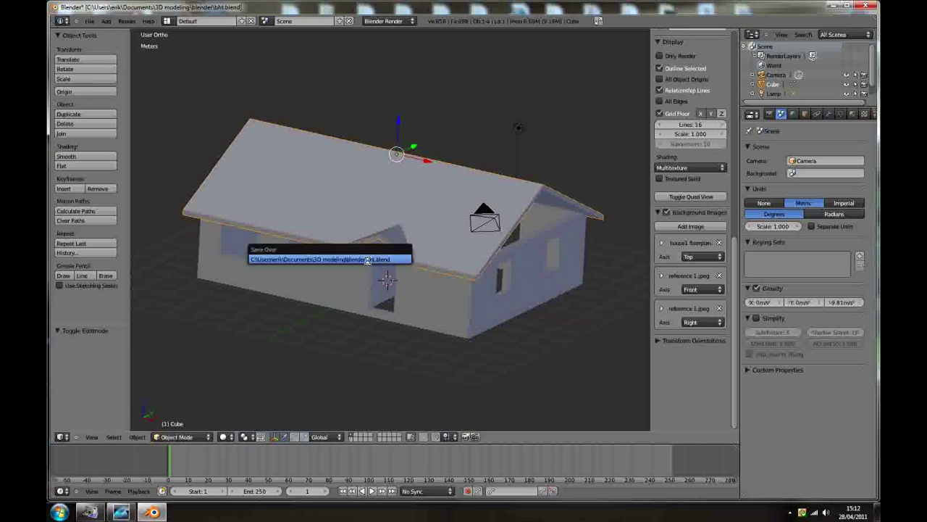
left_click(368, 258)
middle_click_drag(435, 233, 469, 245)
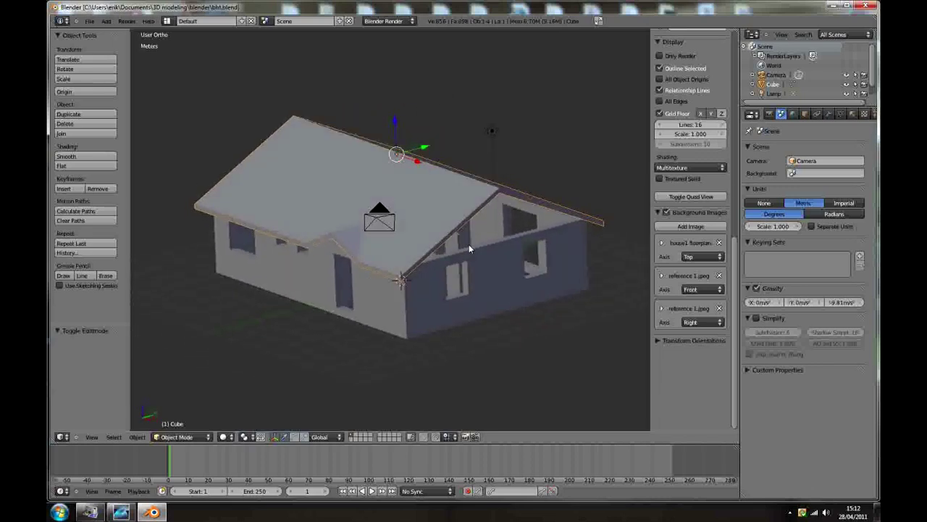
scroll(463, 241, "down", 2)
scroll(499, 230, "up", 1)
scroll(499, 230, "up", 1)
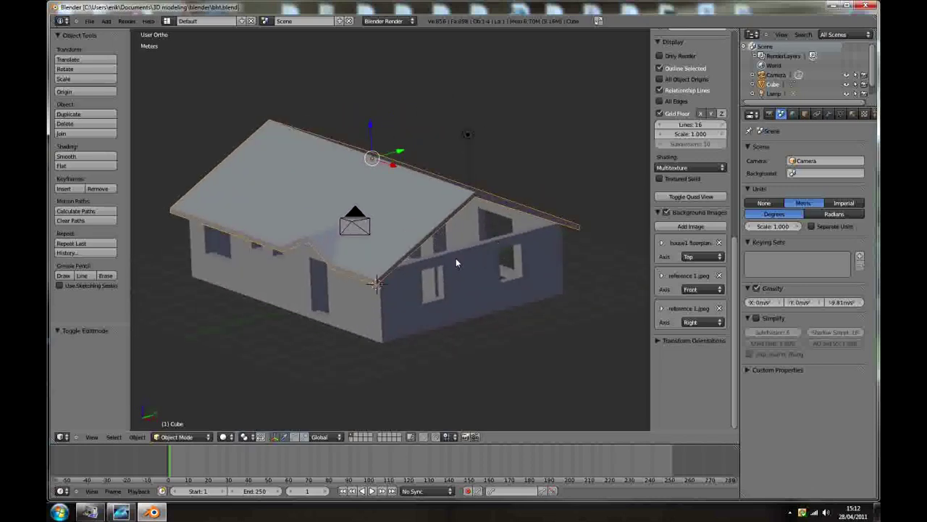
scroll(456, 261, "up", 2)
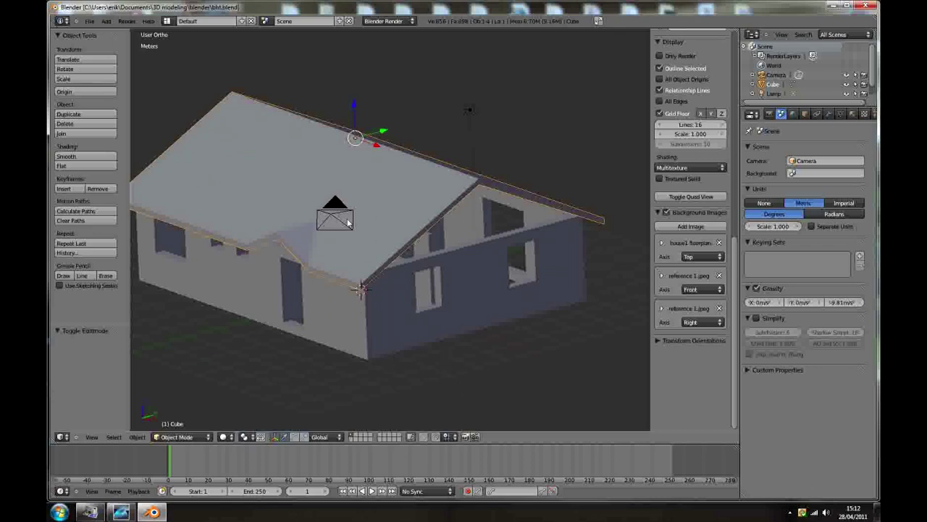
Move the roof object onto its own separate layer
middle_click_drag(348, 239, 343, 260)
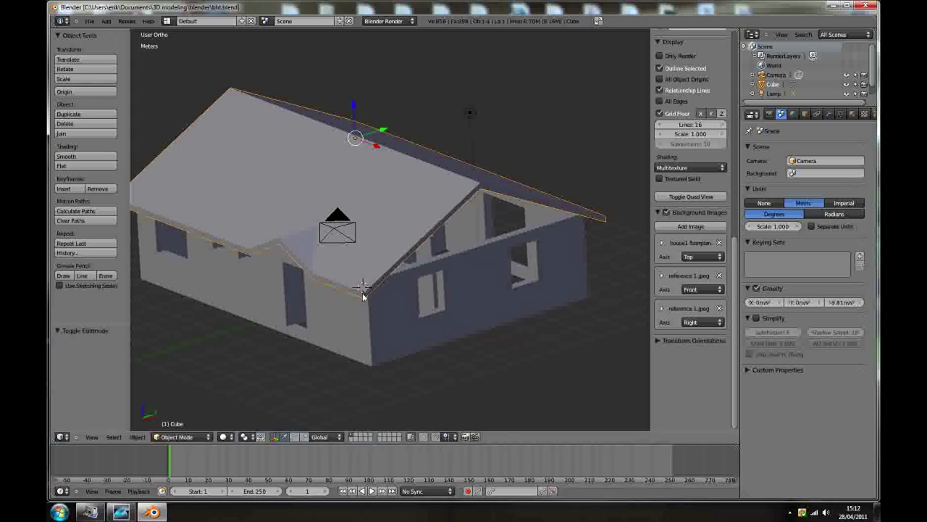
key("m")
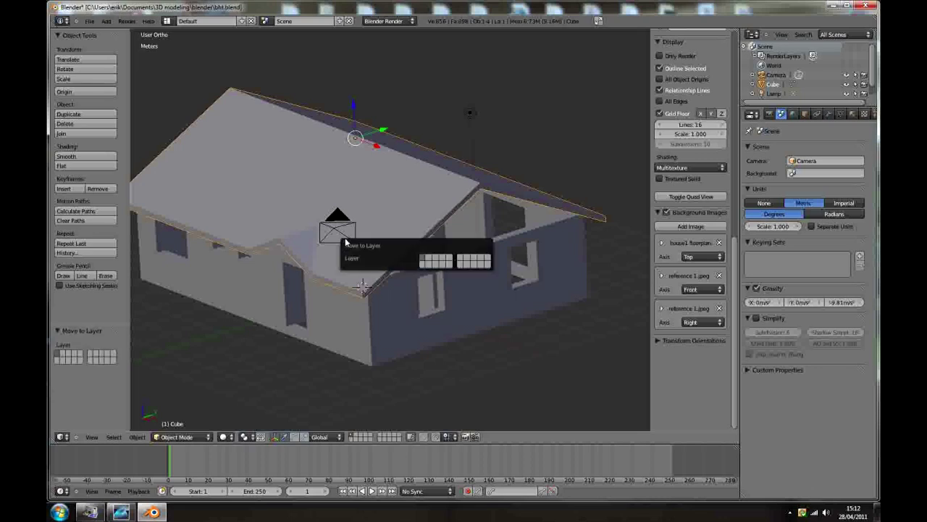
left_click(480, 267)
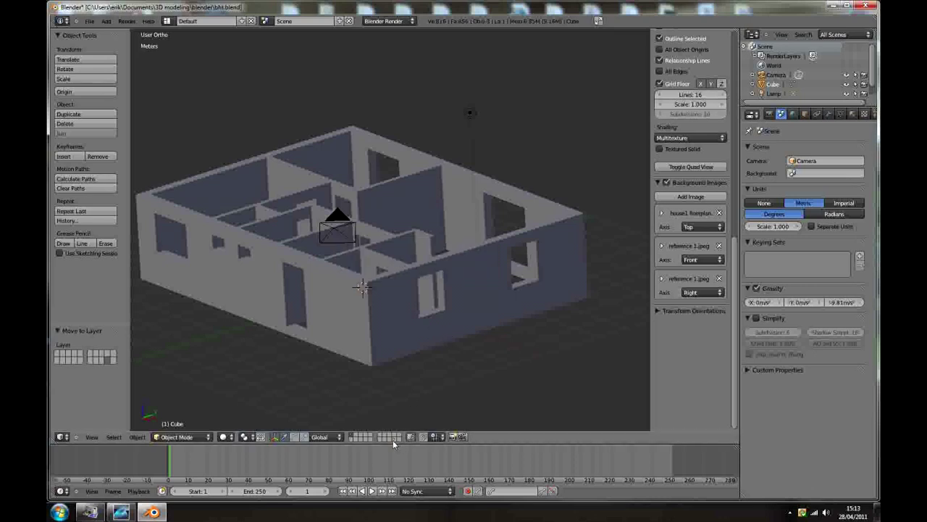
Show only the walls layer, hiding the roof, and select the walls object
middle_click_drag(426, 292, 416, 347)
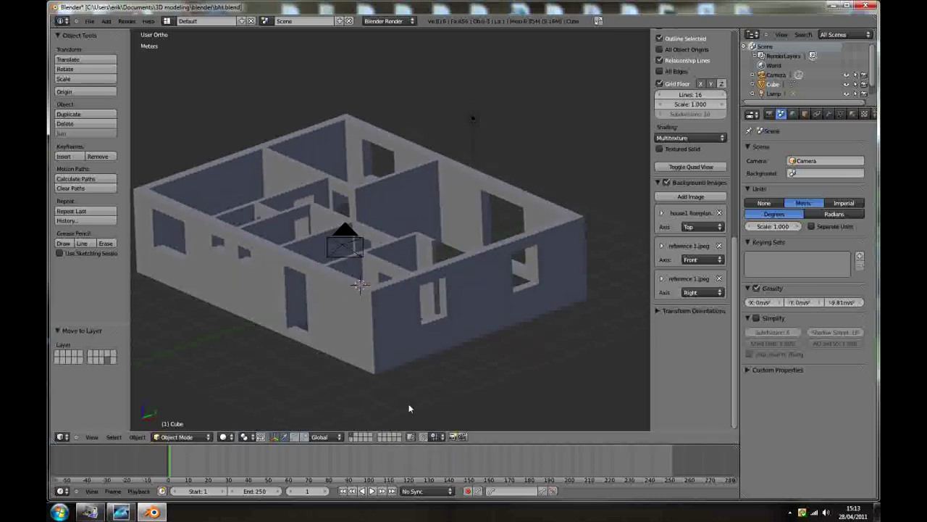
left_click(393, 440, "shift")
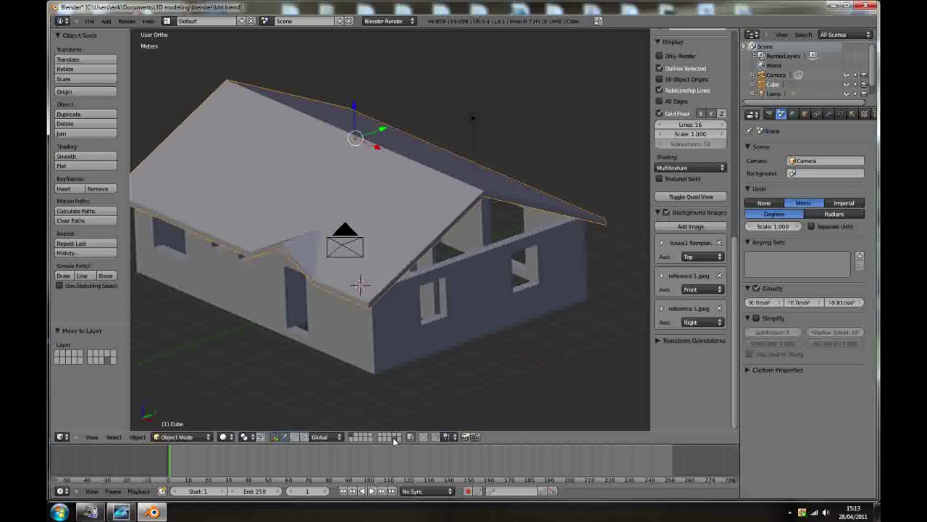
left_click(393, 437)
scroll(362, 304, "down", 3)
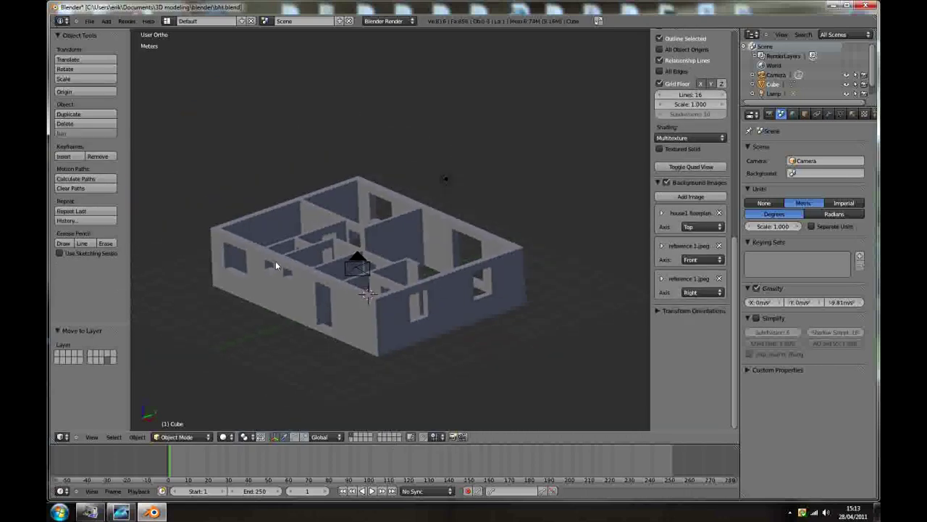
scroll(319, 286, "up", 3)
right_click(380, 323)
Start moving the walls object, then cancel so it stays in place
key("g")
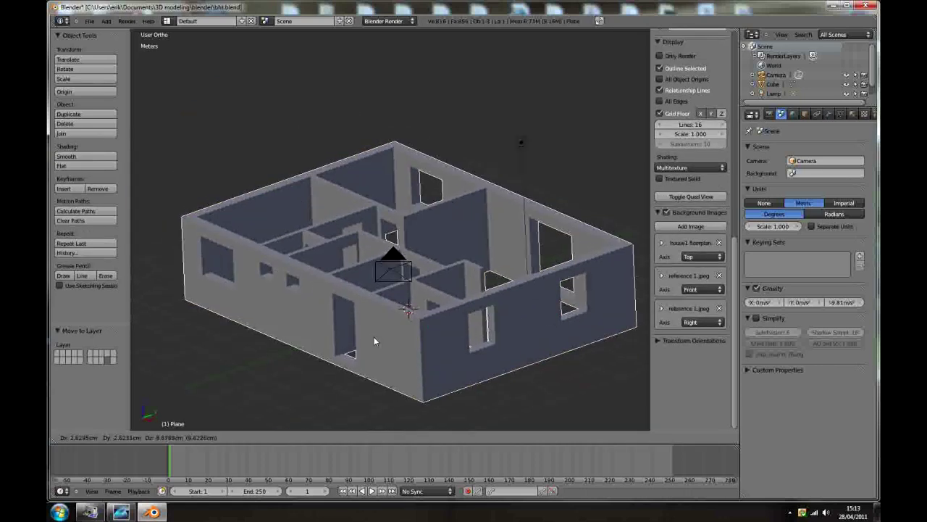
right_click(381, 290)
scroll(380, 274, "down", 3)
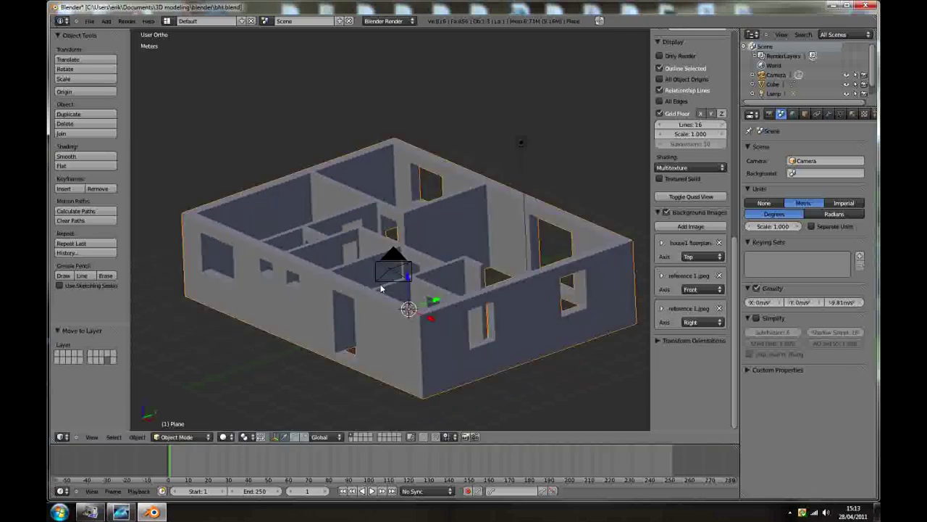
scroll(443, 332, "up", 1)
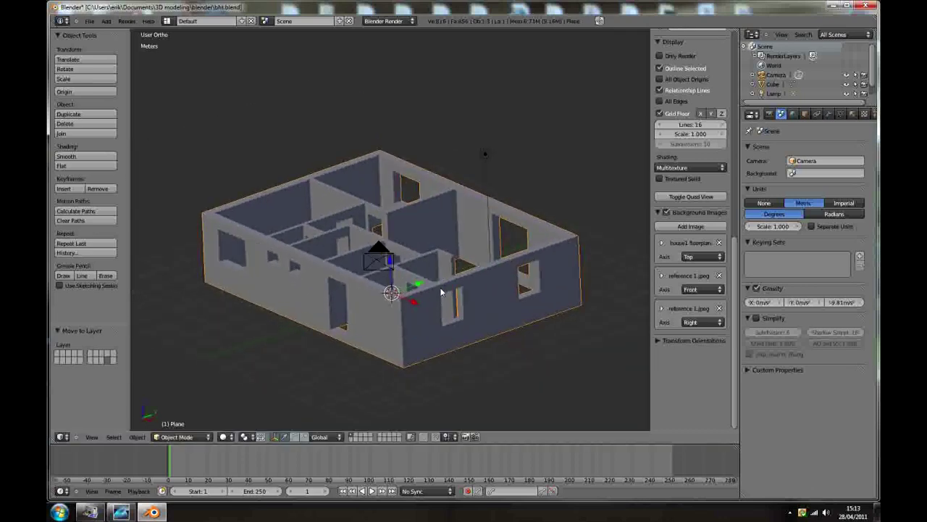
scroll(446, 287, "up", 1)
middle_click_drag(371, 276, 433, 300)
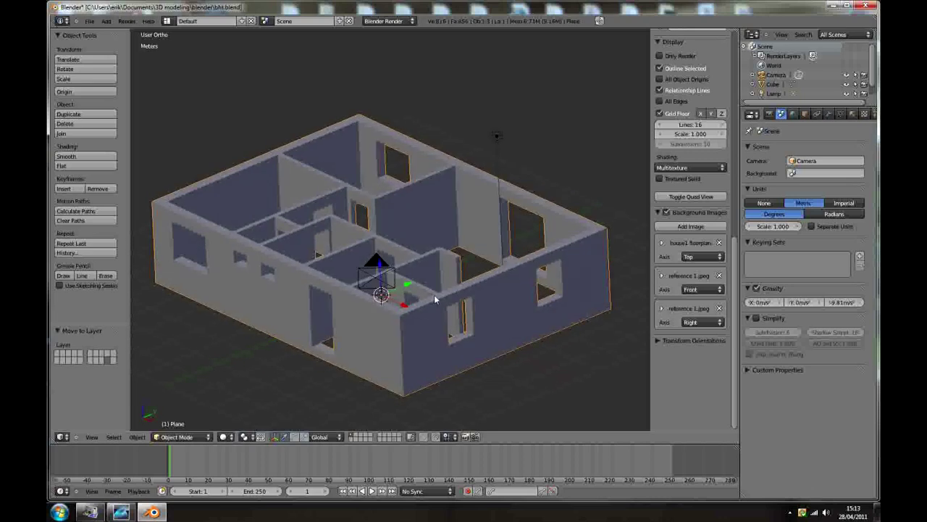
In Edit Mode, select the top corner vertices of the walls
key("Tab")
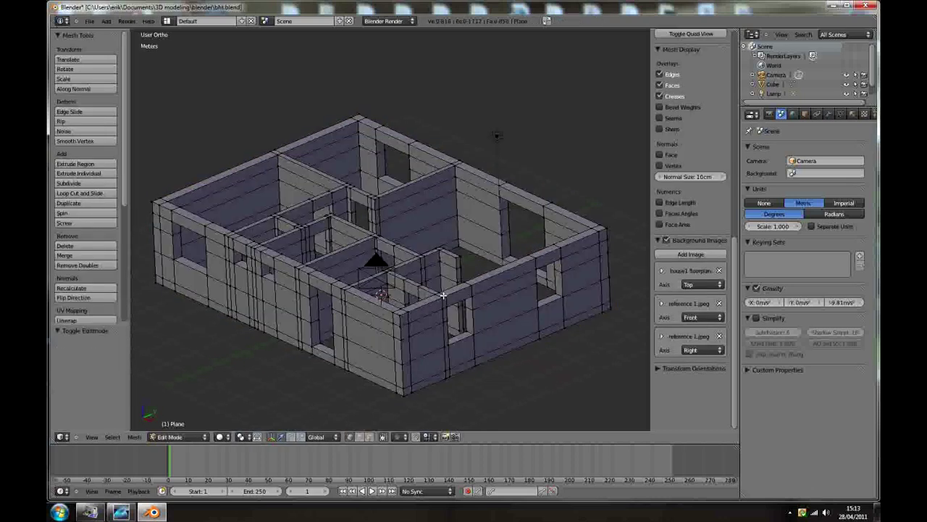
scroll(443, 296, "up", 1)
right_click(382, 317)
right_click(392, 319, "shift")
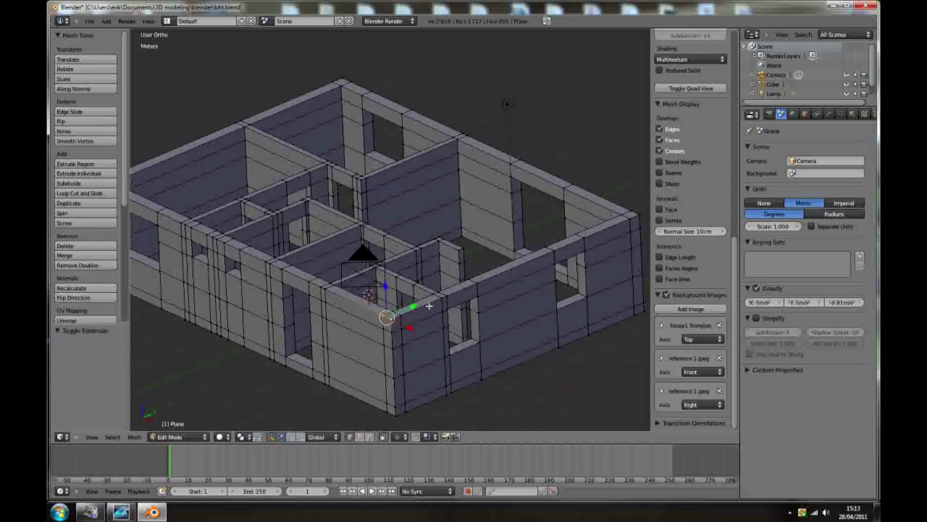
scroll(427, 302, "down", 2)
scroll(562, 249, "up", 4)
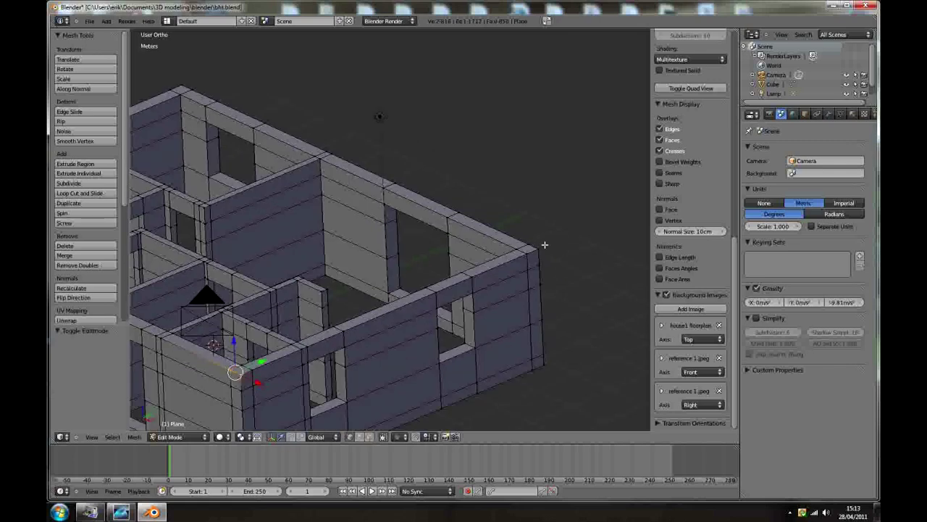
middle_click_drag(402, 296, 471, 300)
scroll(471, 300, "down", 2)
scroll(471, 300, "down", 2)
scroll(225, 245, "up", 5)
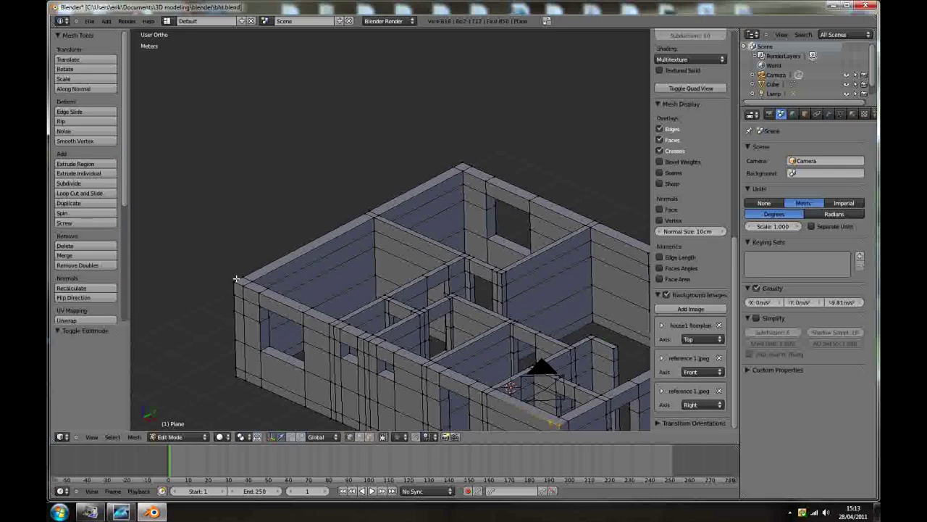
right_click(233, 283, "shift")
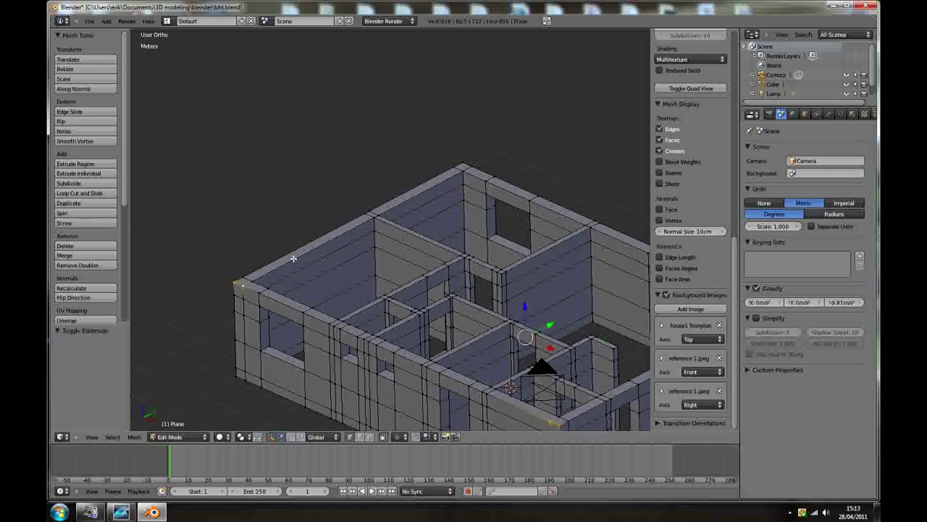
right_click(467, 161, "shift")
scroll(290, 264, "down", 5)
scroll(345, 300, "up", 3)
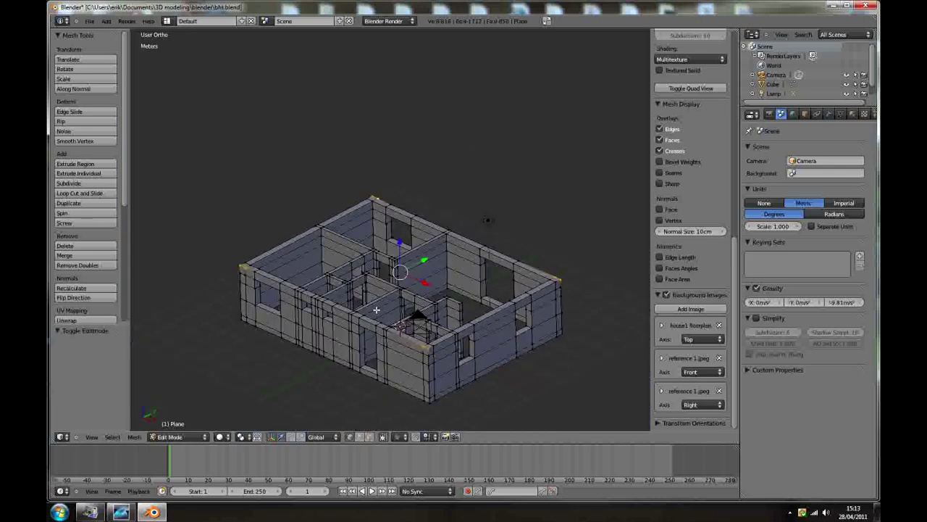
Duplicate the selected corners and separate them into a new object, Plane.001
key("g")
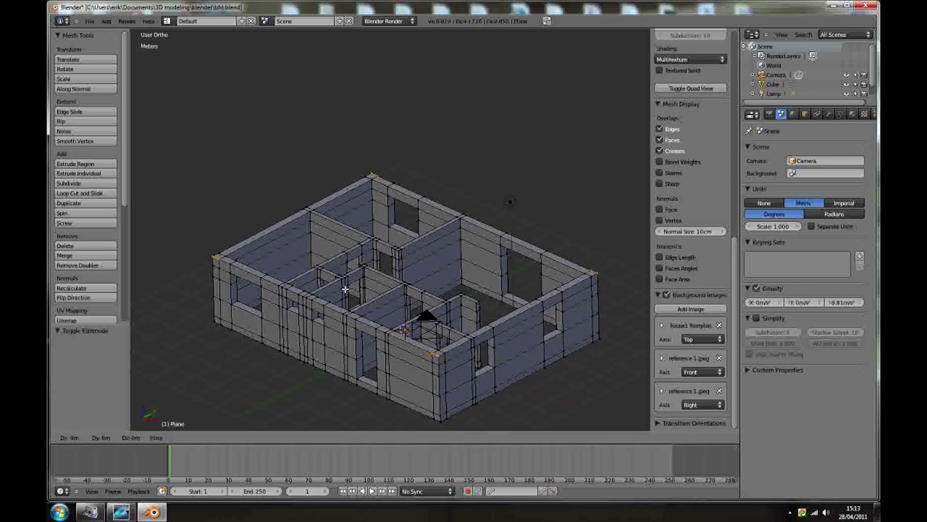
left_click(365, 261)
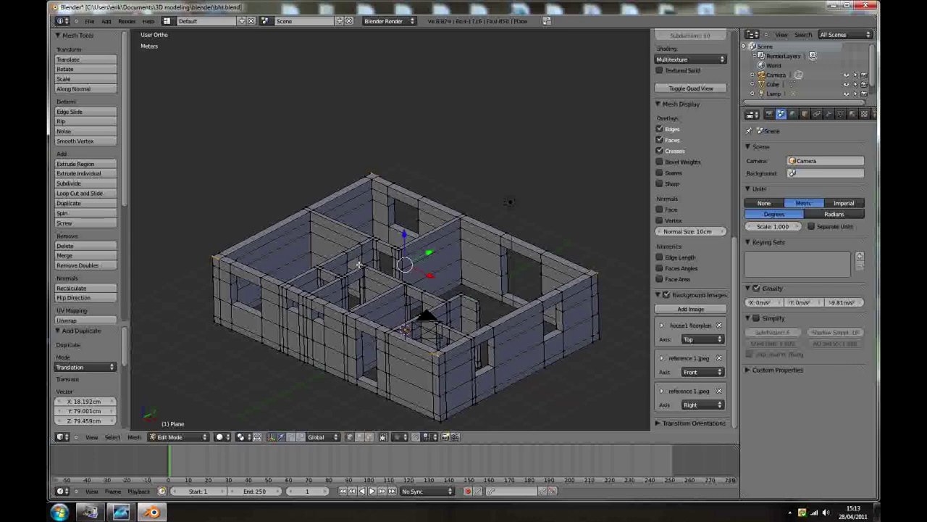
key("p")
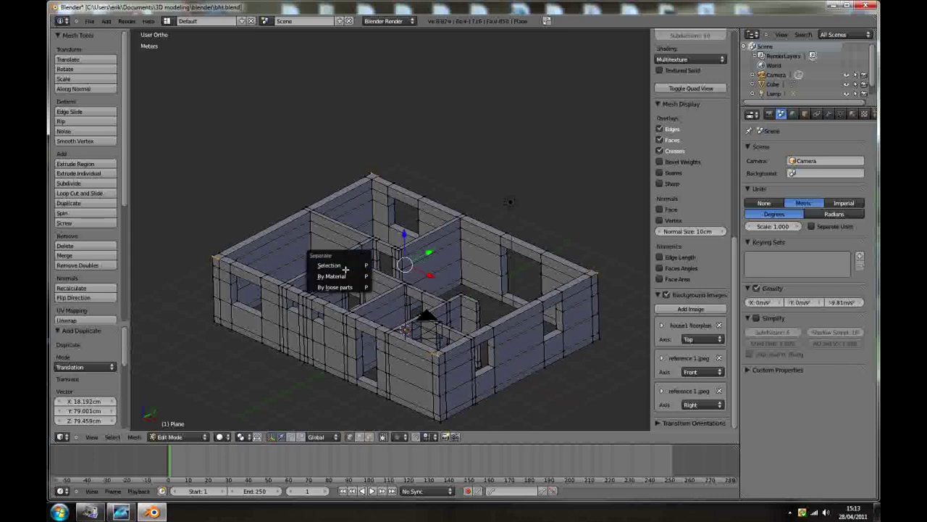
left_click(346, 265)
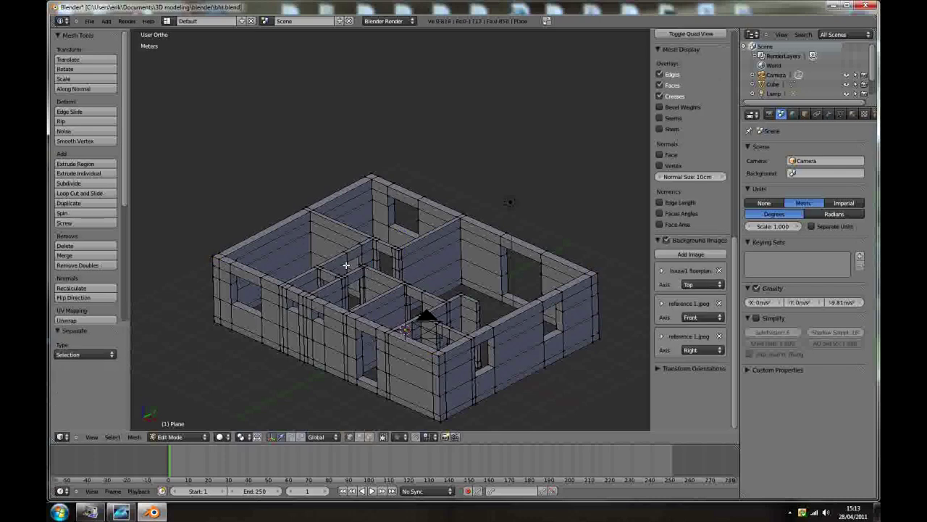
key("Tab")
Select Plane.001 in Edit Mode and join its top and left corner vertices with a new edge
right_click(217, 262)
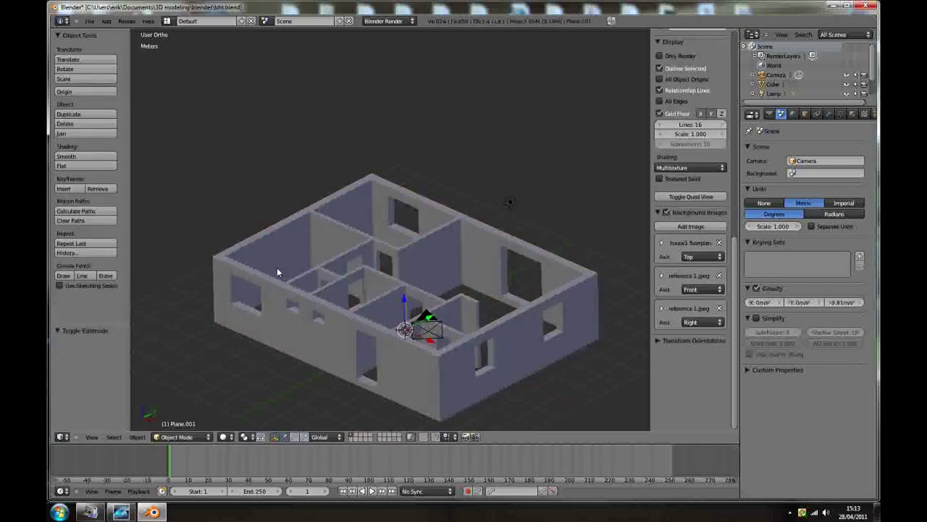
key("Tab")
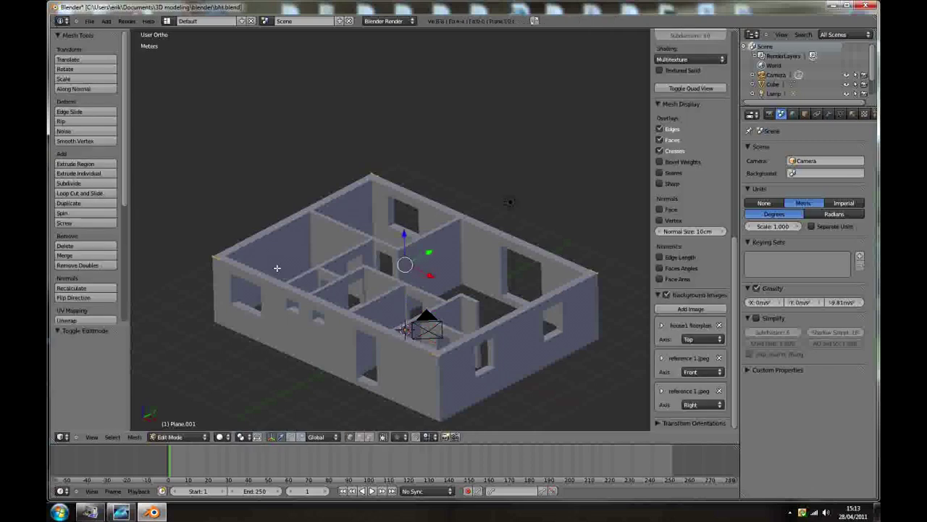
right_click(437, 355)
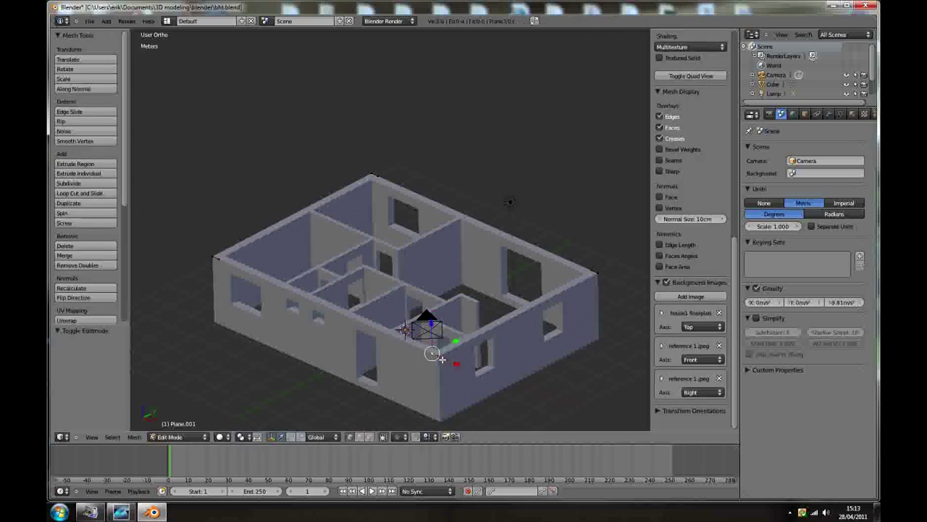
right_click(492, 332)
right_click(524, 336)
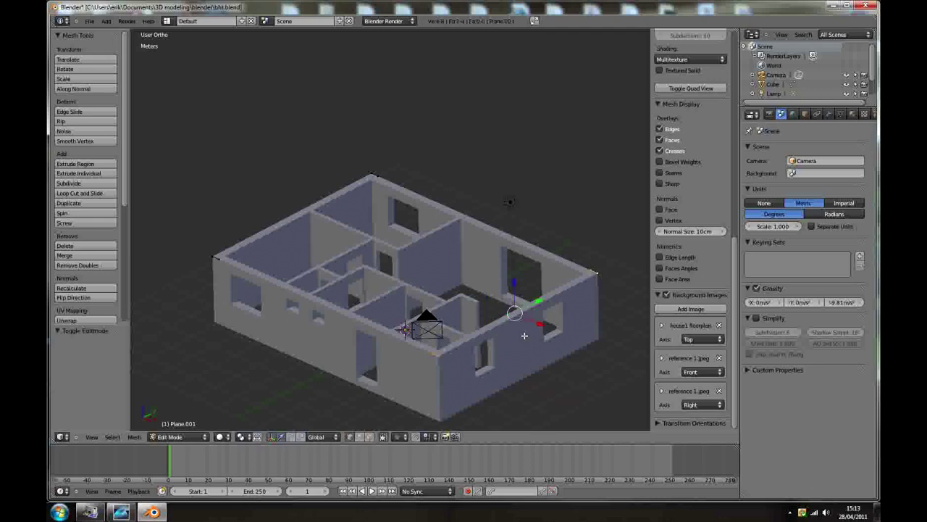
key("a")
right_click(373, 188)
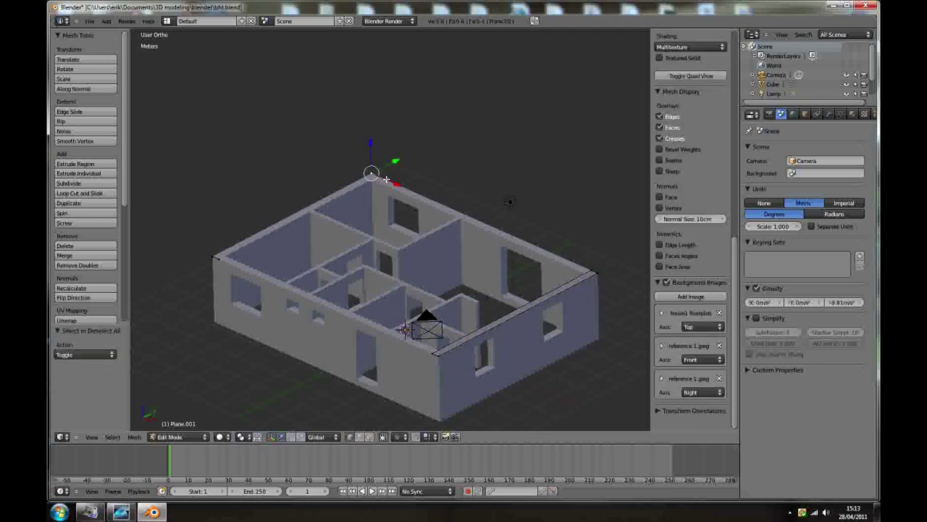
right_click(214, 259, "shift")
right_click(212, 255, "shift")
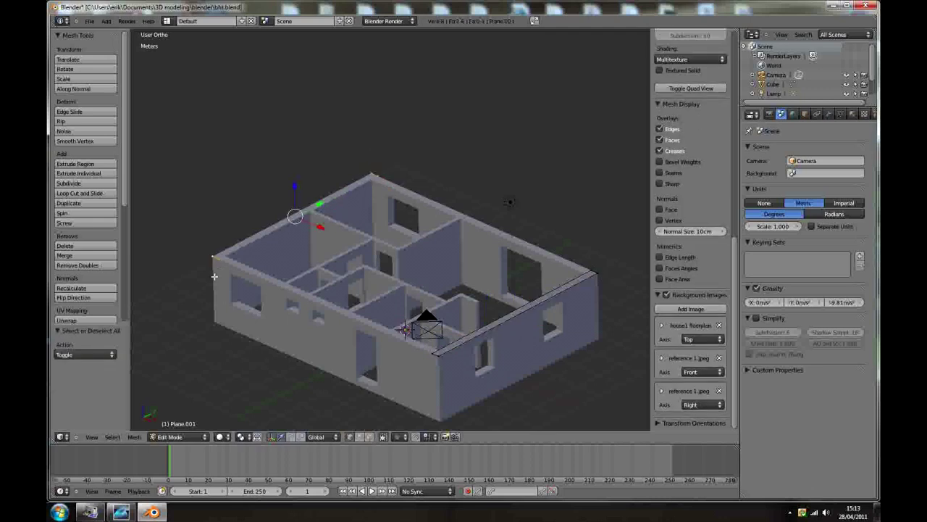
key("f")
key("a")
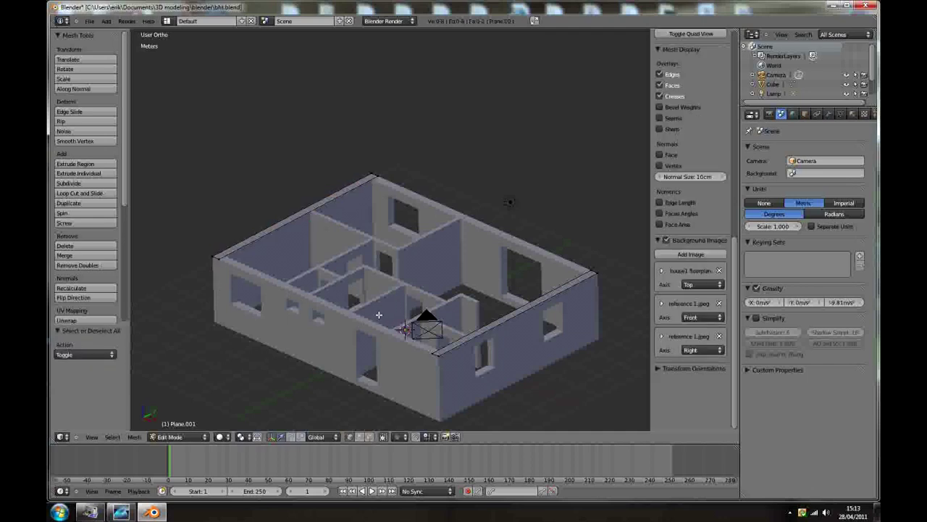
Cut the right edge and the top-left edge in half with loop cuts
key("ctrl+r")
left_click(508, 329)
right_click(529, 305)
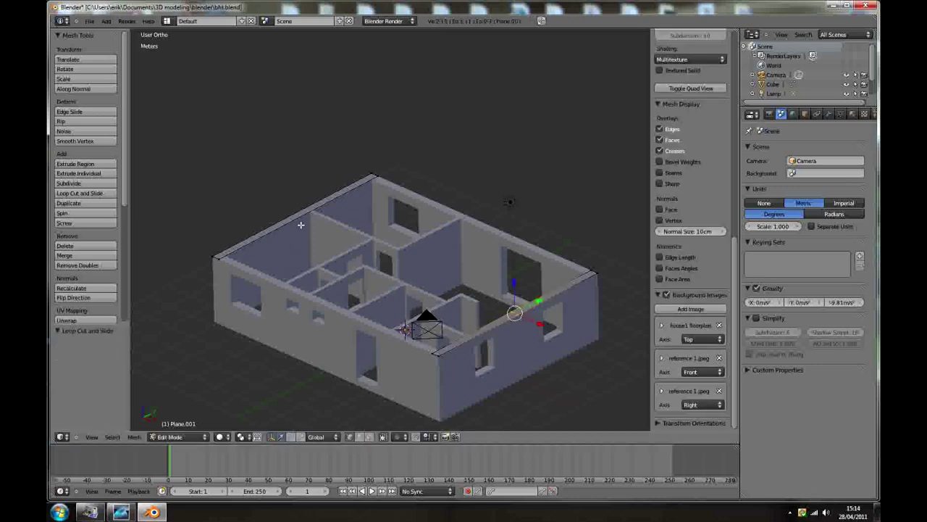
key("ctrl+r")
left_click(305, 221)
right_click(307, 220)
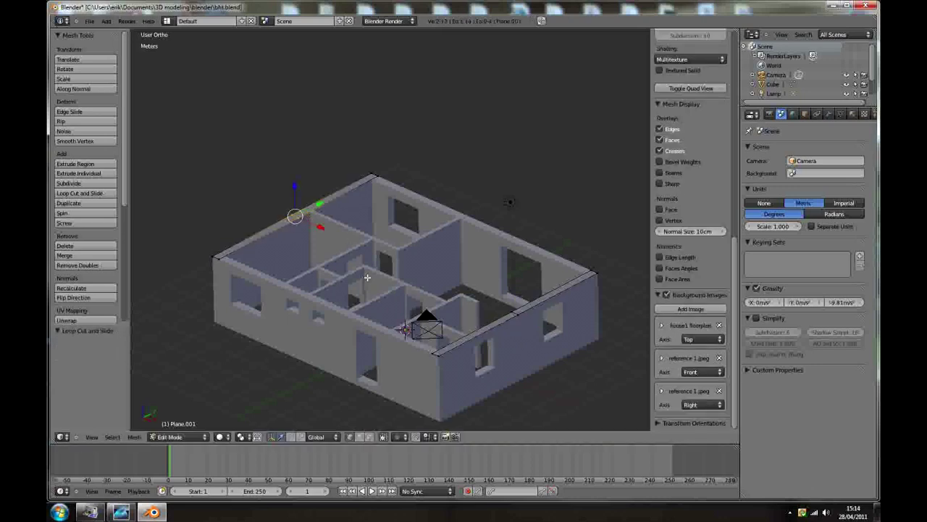
key("a")
key("a")
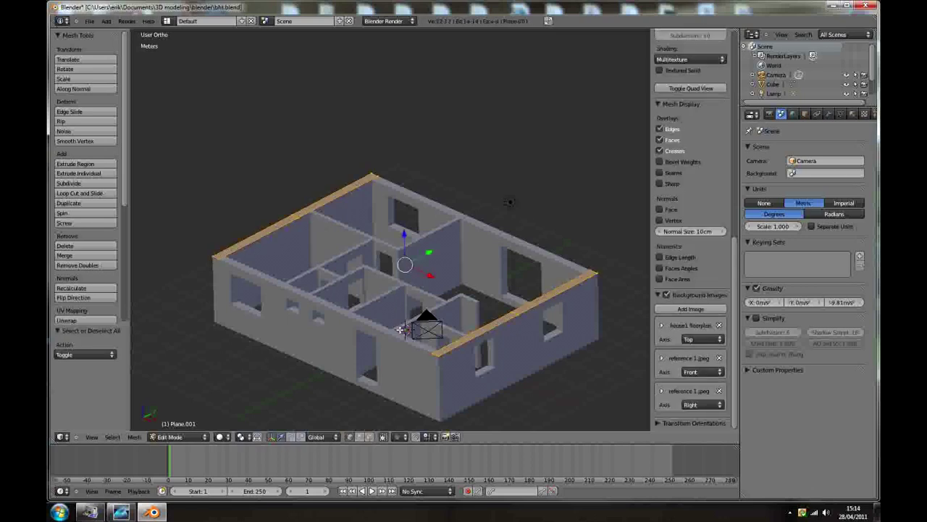
From the right-side view, extrude the selected edges straight up along Z
key("KP_3")
scroll(605, 373, "up", 5)
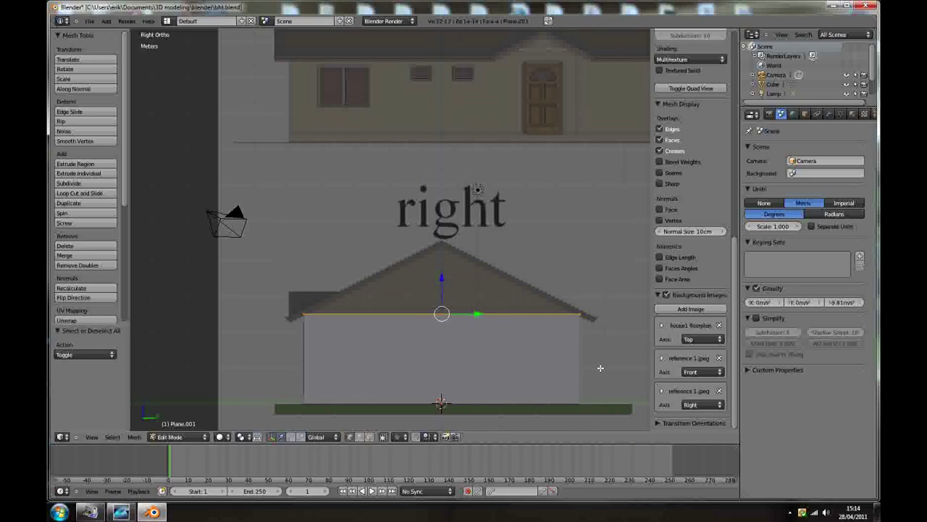
scroll(510, 367, "down", 1)
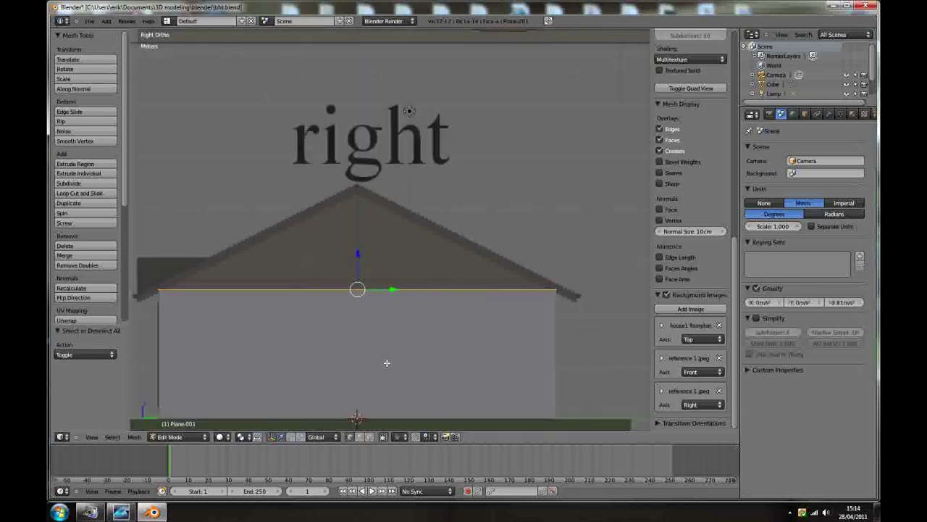
key("e")
key("z")
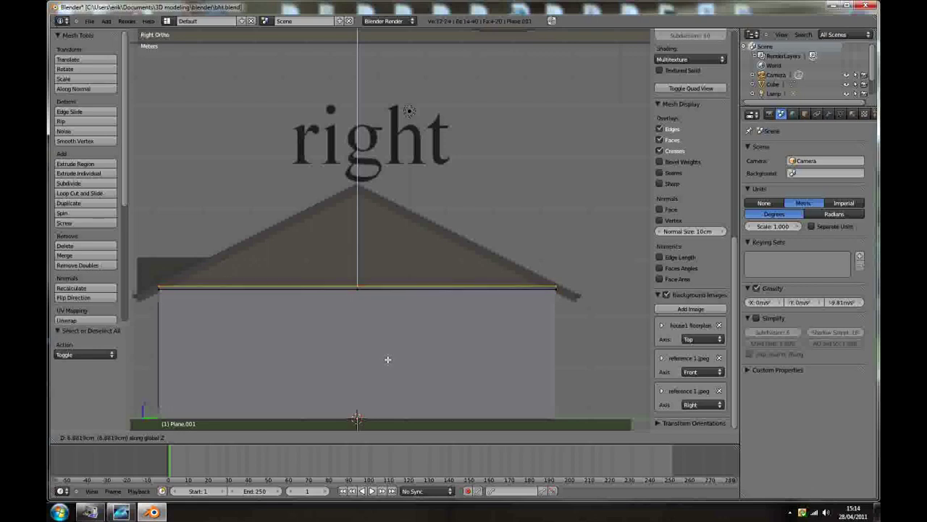
left_click(388, 359)
key("z")
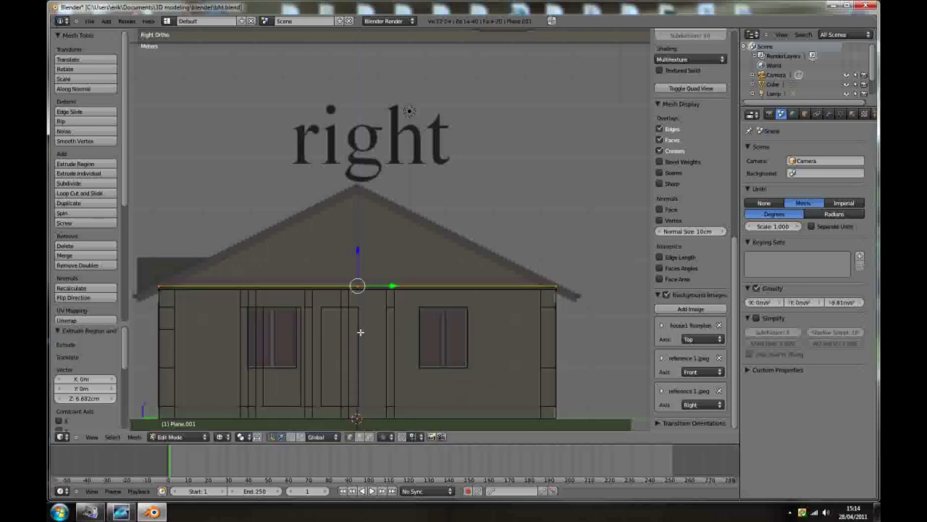
key("a")
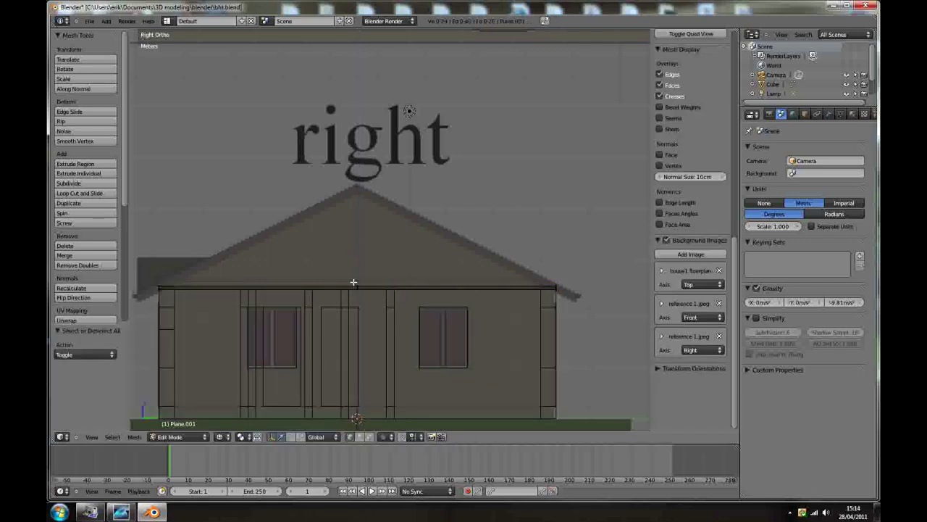
Box-select the gable wall's top edge and raise it 1.89 m along Z to the roof ridge
scroll(353, 283, "up", 3)
scroll(352, 282, "up", 3)
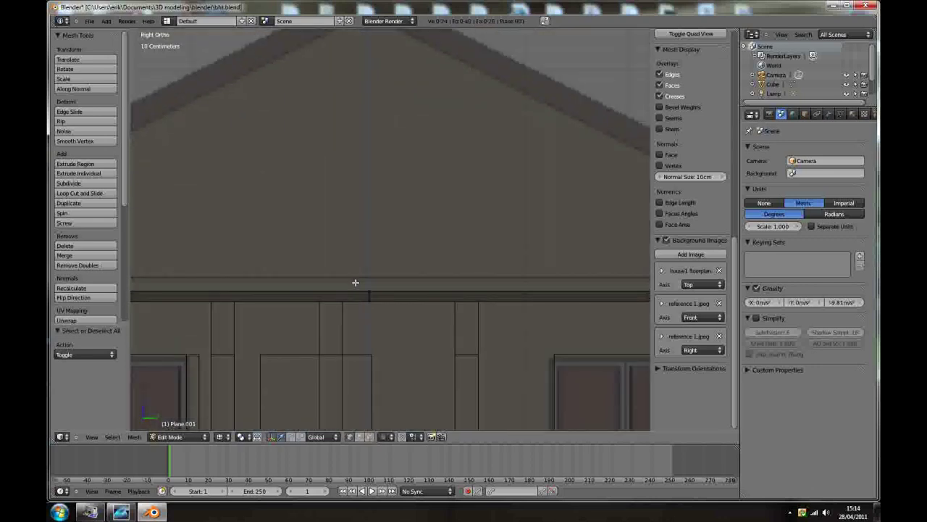
key("b")
left_click_drag(358, 281, 401, 308)
scroll(407, 334, "down", 4)
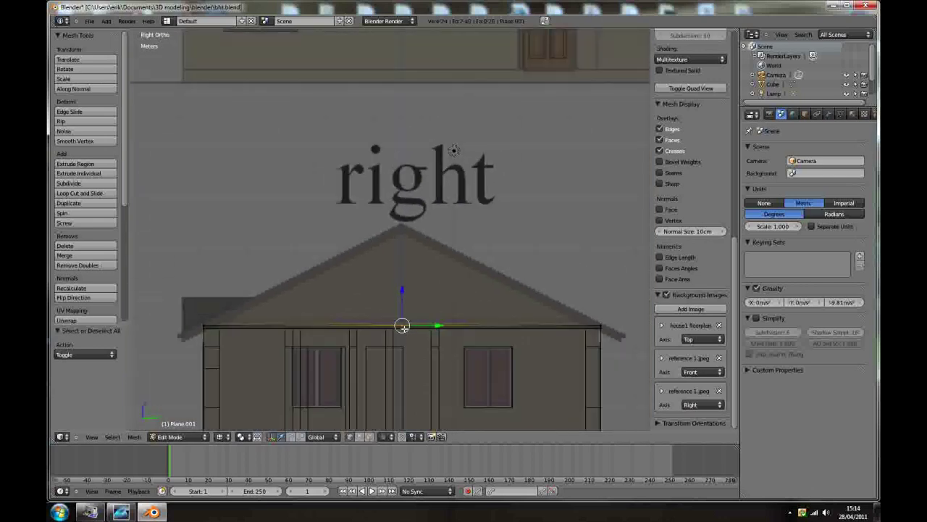
key("g")
key("z")
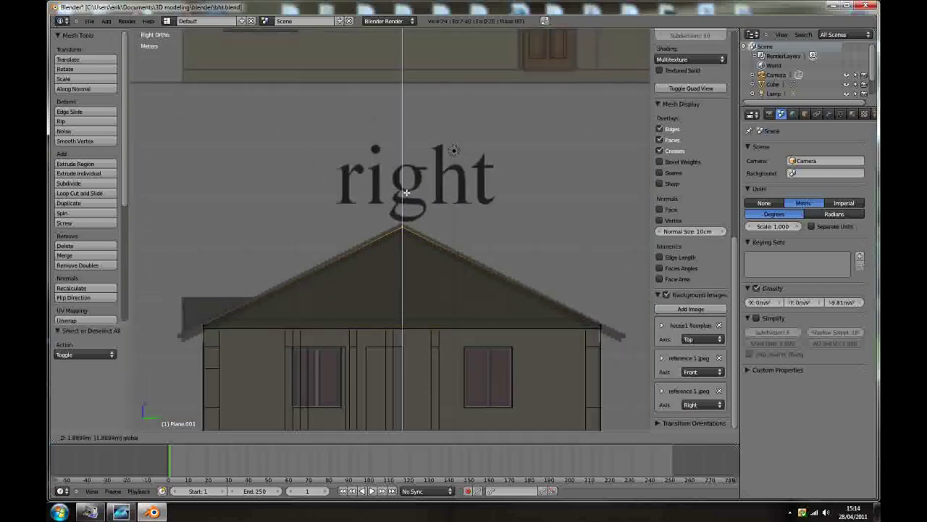
left_click(406, 192)
scroll(374, 288, "down", 1)
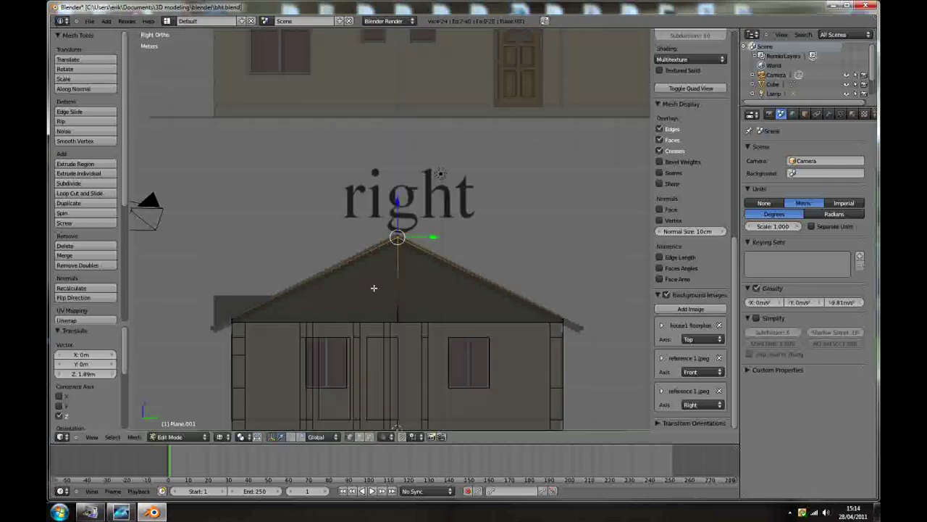
key("Tab")
middle_click_drag(374, 292, 506, 327)
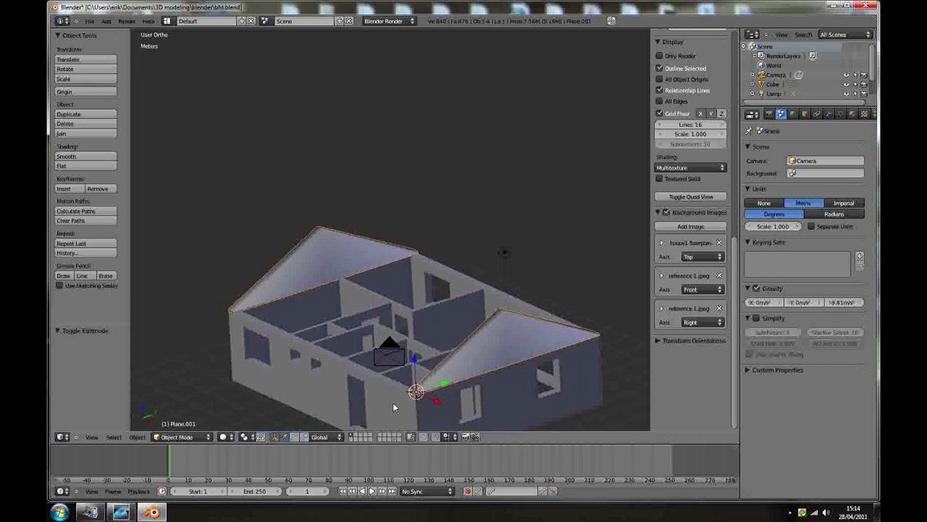
Give the house model flat shading
left_click(79, 166)
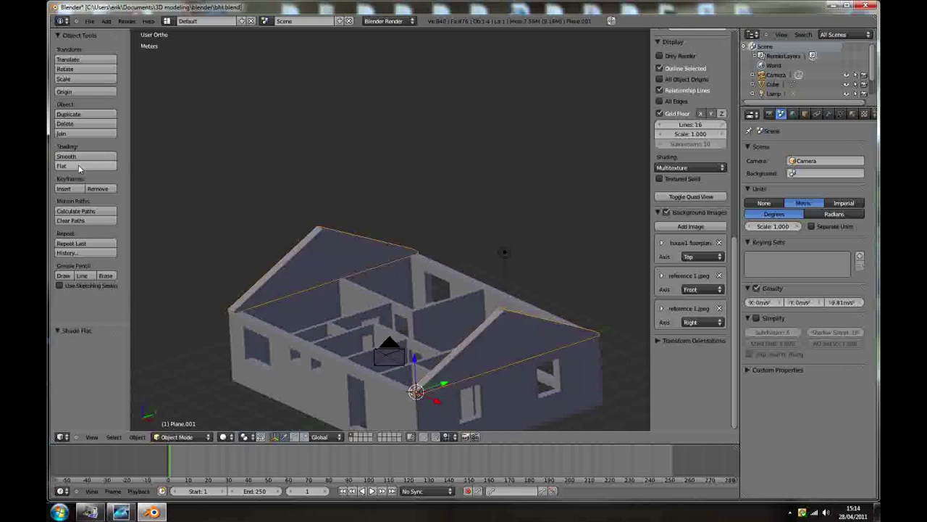
scroll(336, 326, "down", 1)
middle_click_drag(336, 326, 427, 350)
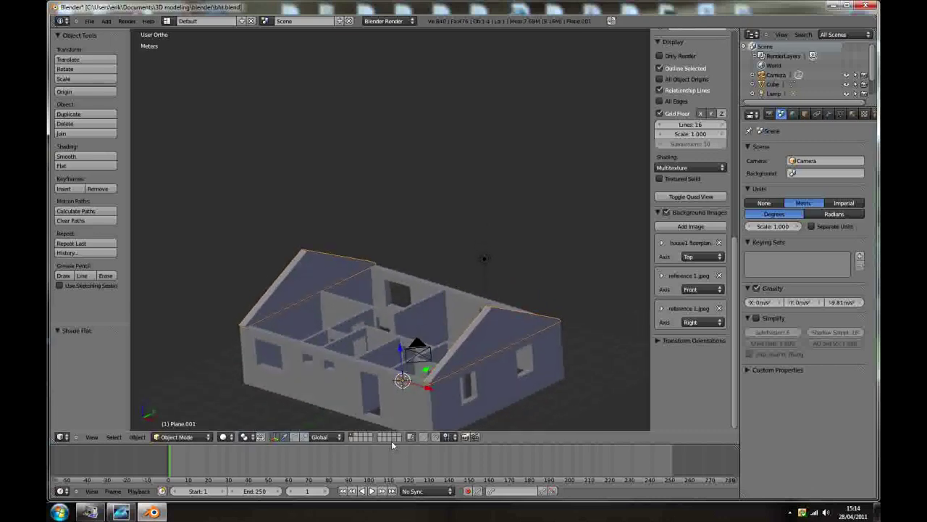
Turn on the roof layer alongside the walls and select the walls object
left_click(393, 437, "shift")
middle_click_drag(348, 377, 363, 394)
scroll(397, 407, "up", 3)
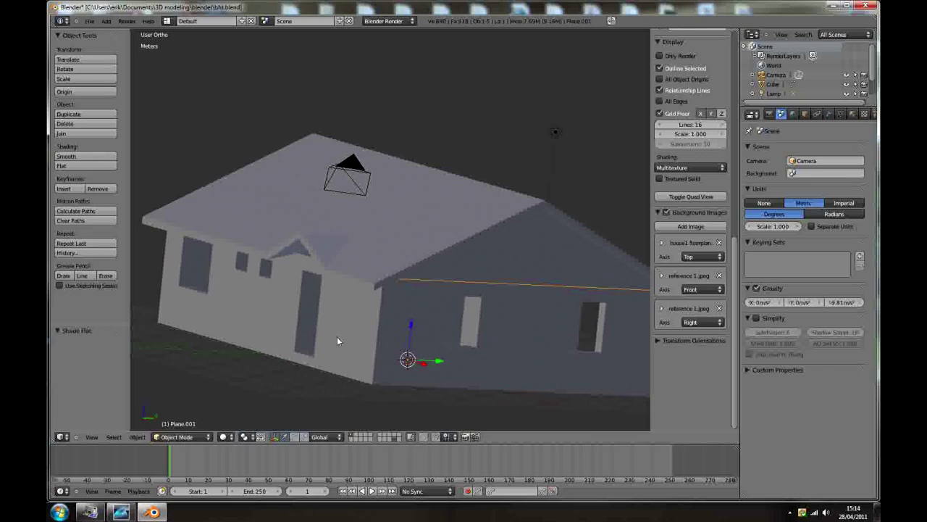
mouse_move(337, 336)
middle_mouse_down()
mouse_move(324, 353)
mouse_move(328, 312)
mouse_move(323, 337)
middle_mouse_up()
key("a")
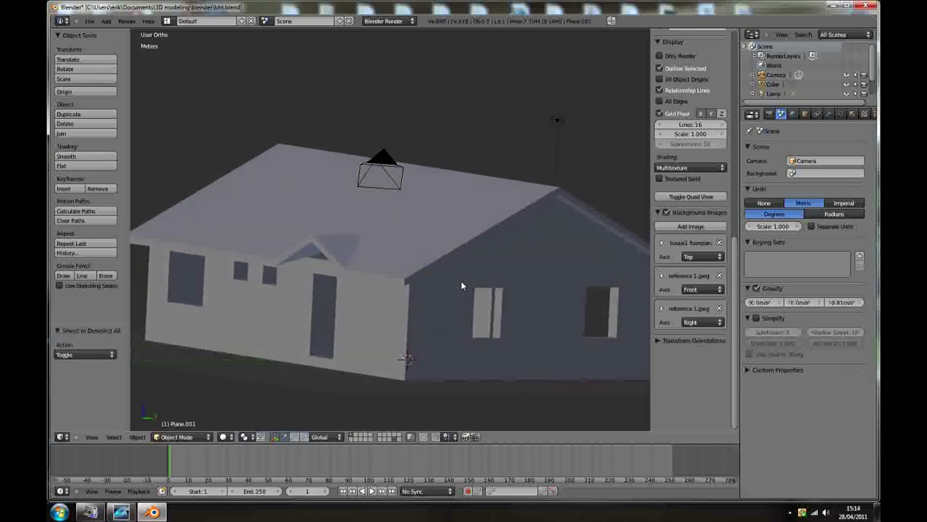
right_click(532, 298)
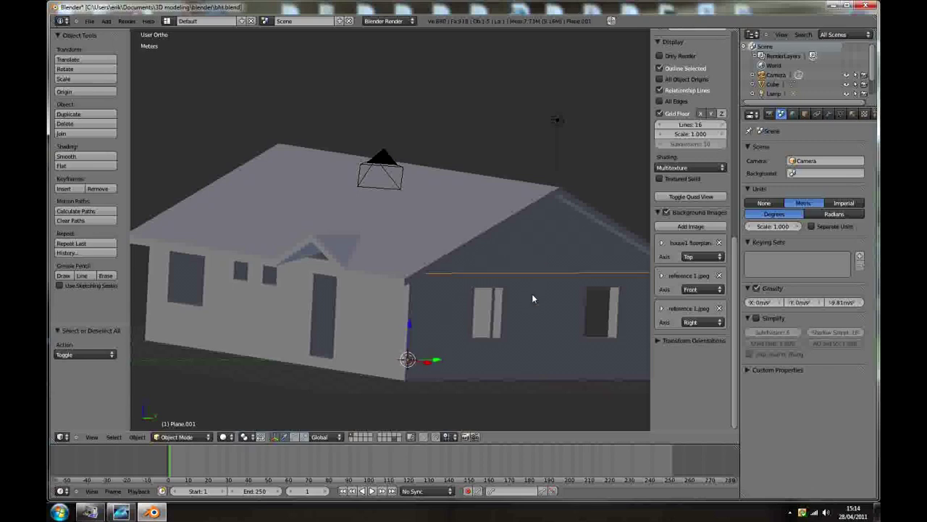
mouse_move(523, 312)
middle_mouse_down()
mouse_move(516, 265)
mouse_move(507, 280)
mouse_move(429, 259)
mouse_move(534, 302)
mouse_move(516, 311)
middle_mouse_up()
scroll(516, 310, "down", 2)
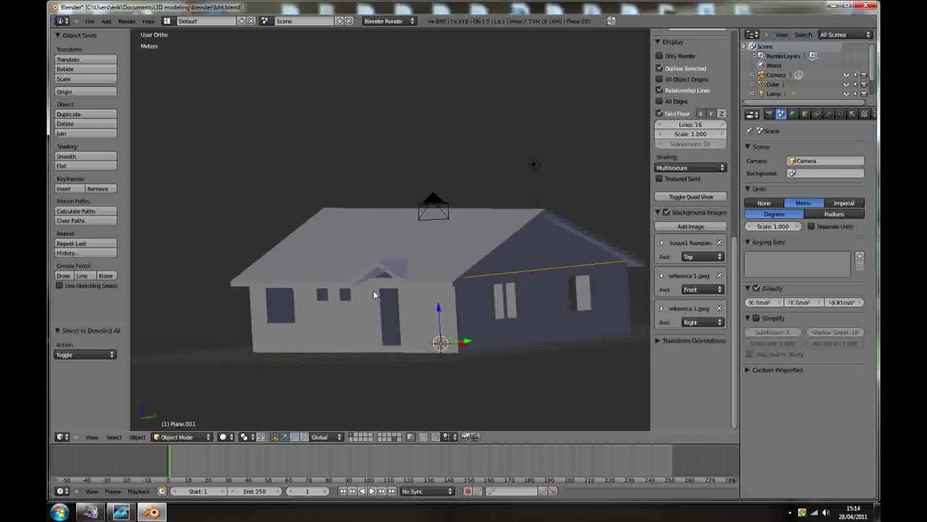
right_click(391, 288)
middle_click_drag(435, 273, 453, 289)
In front wireframe view, edit the walls mesh and select the roof-corner and right-eave vertices
key("KP_1")
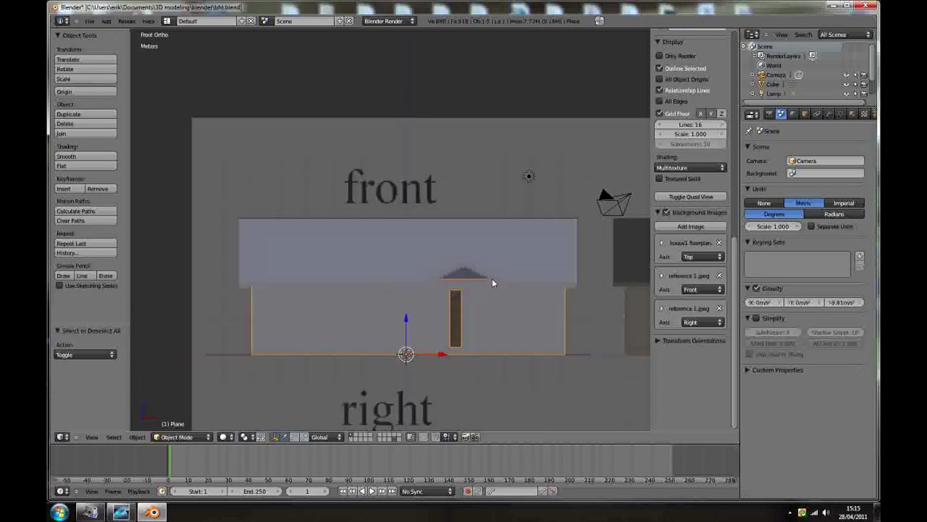
scroll(492, 278, "up", 3)
key("z")
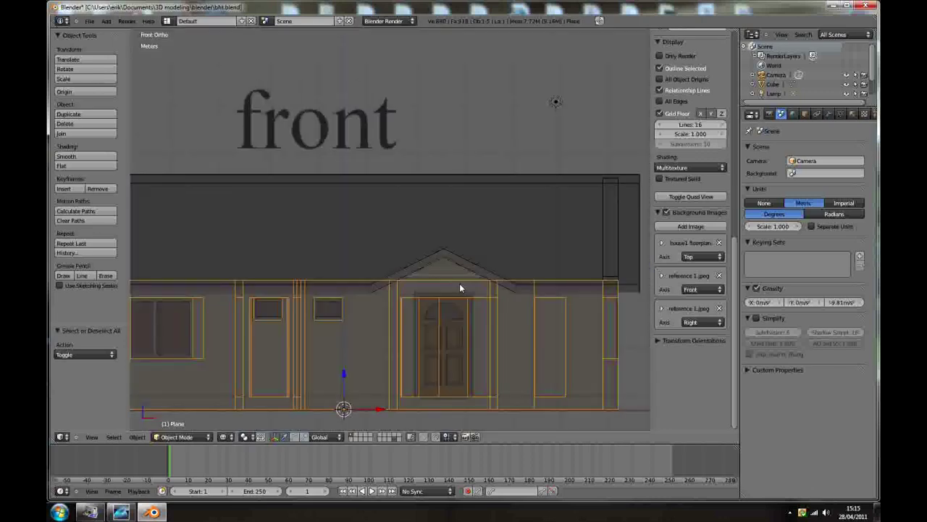
key("Tab")
scroll(435, 279, "up", 2)
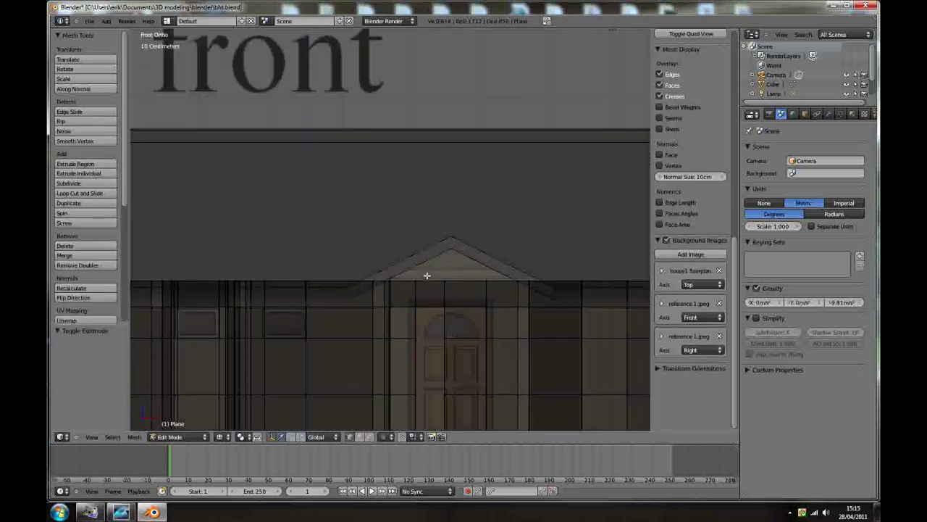
scroll(395, 279, "up", 1)
scroll(390, 279, "up", 2)
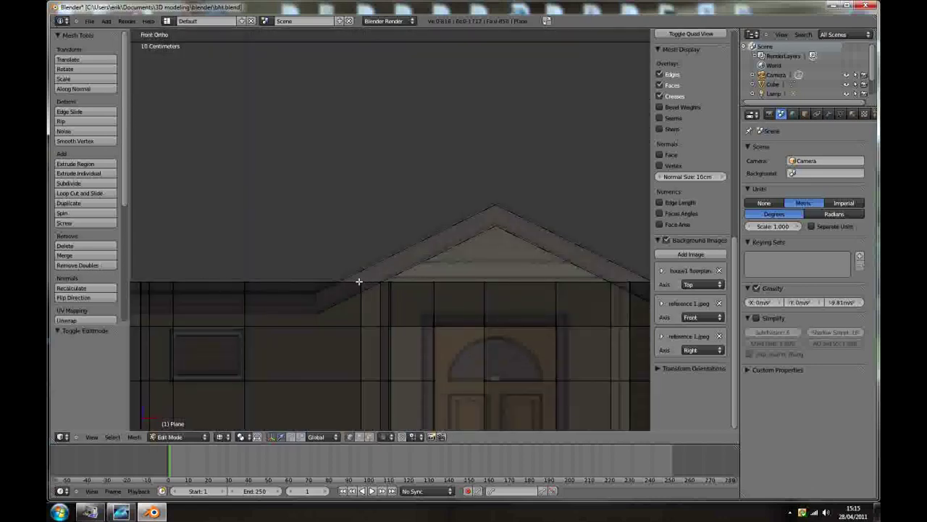
right_click(360, 282)
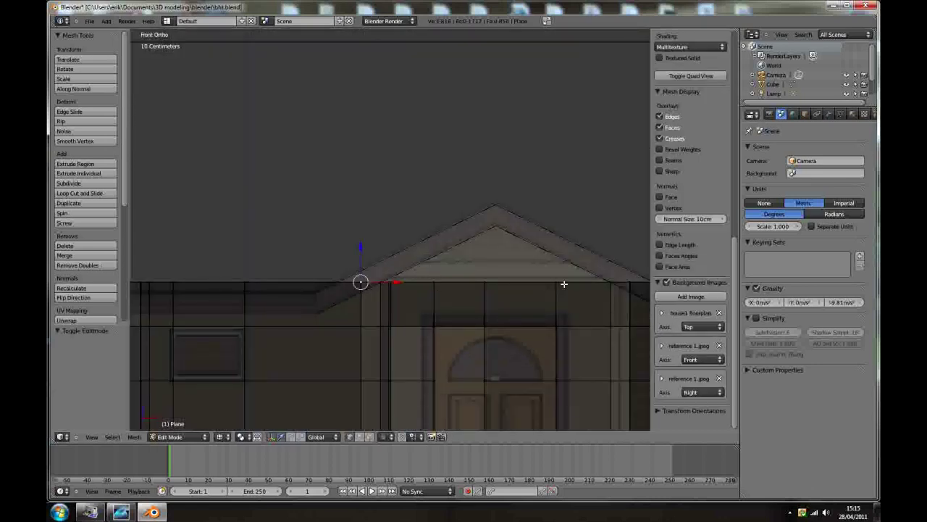
scroll(564, 284, "down", 1)
right_click(625, 287, "shift")
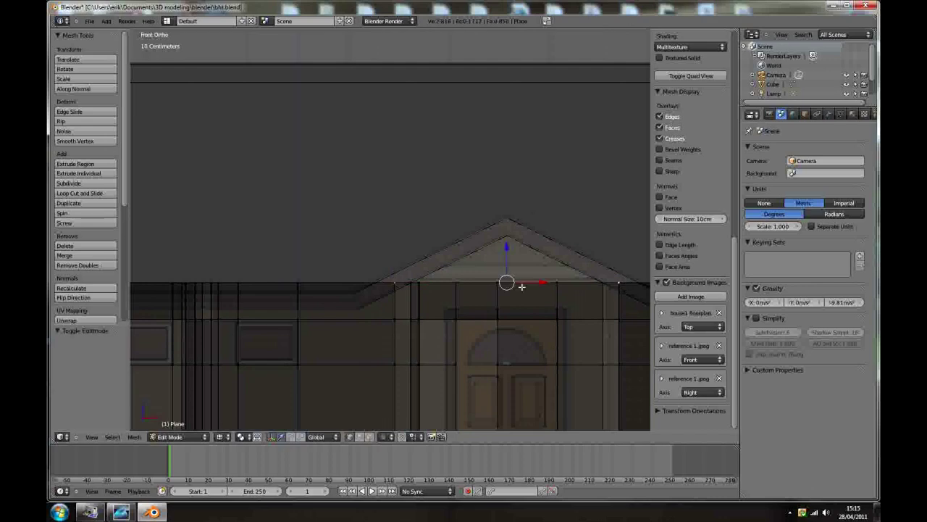
middle_click_drag(462, 281, 461, 313)
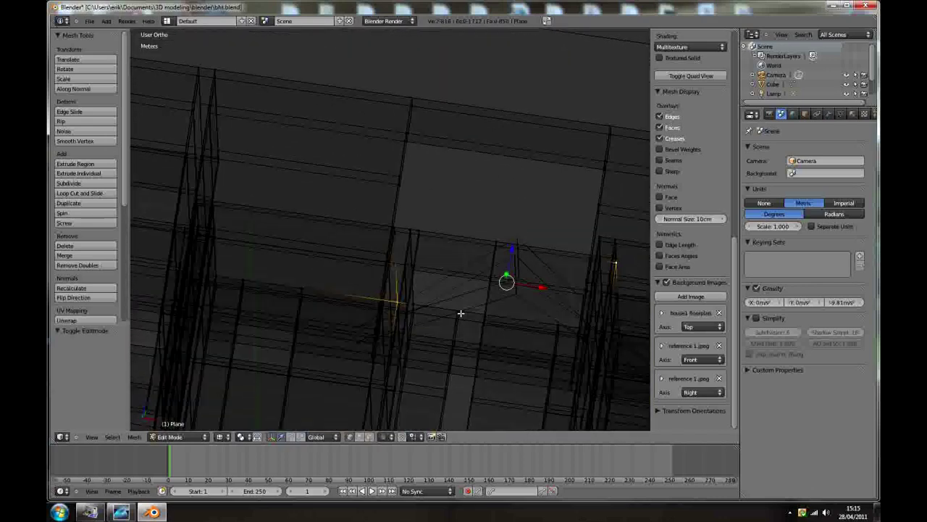
scroll(461, 313, "down", 8)
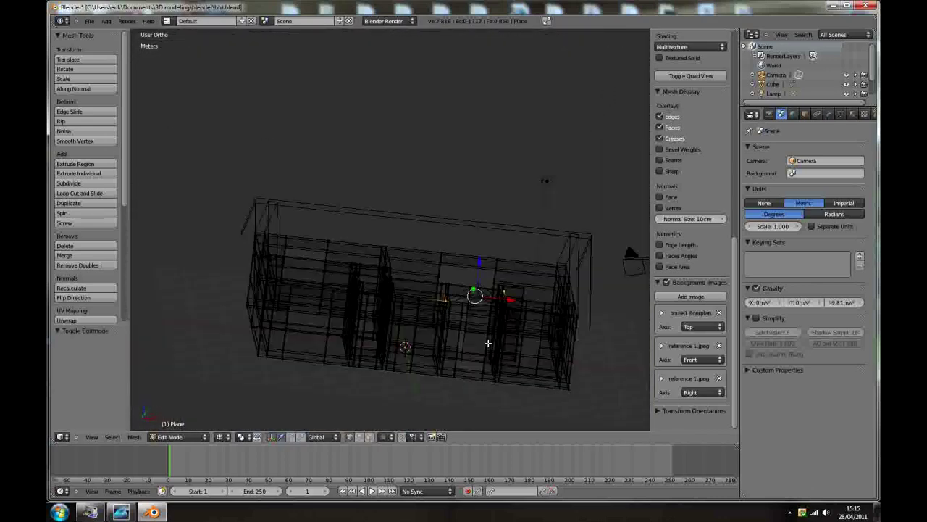
Isolate the house mesh in local view and select two edges along the wall tops
key("KP_Divide")
scroll(466, 233, "up", 6)
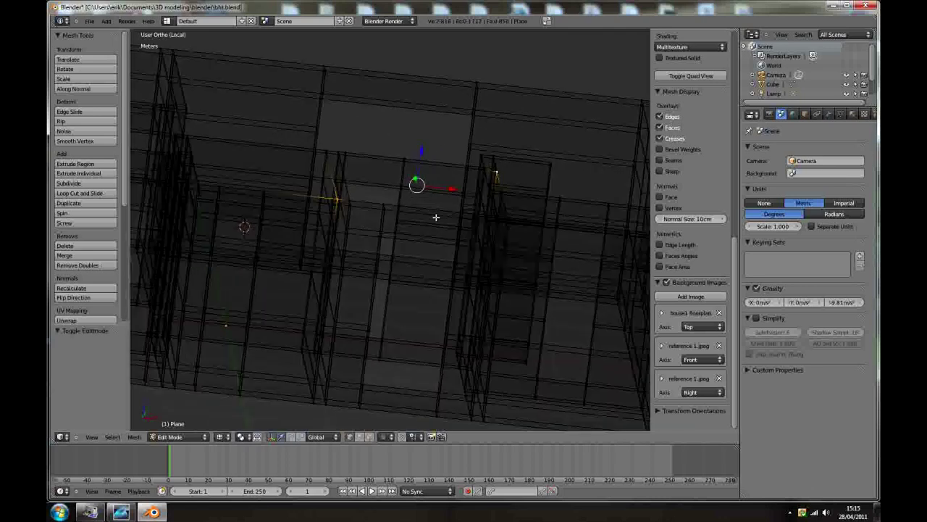
right_click(539, 246)
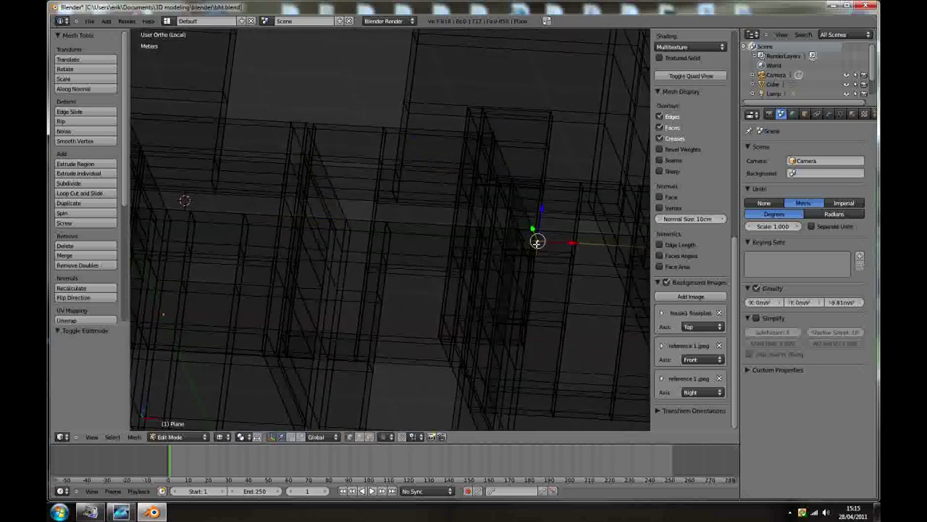
right_click(334, 223, "shift")
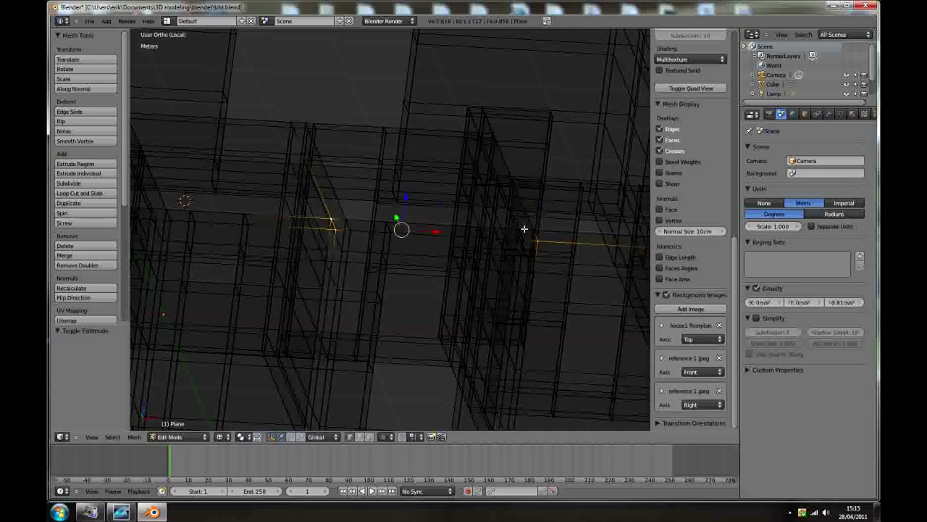
middle_click_drag(529, 278, 468, 273)
key("KP_1")
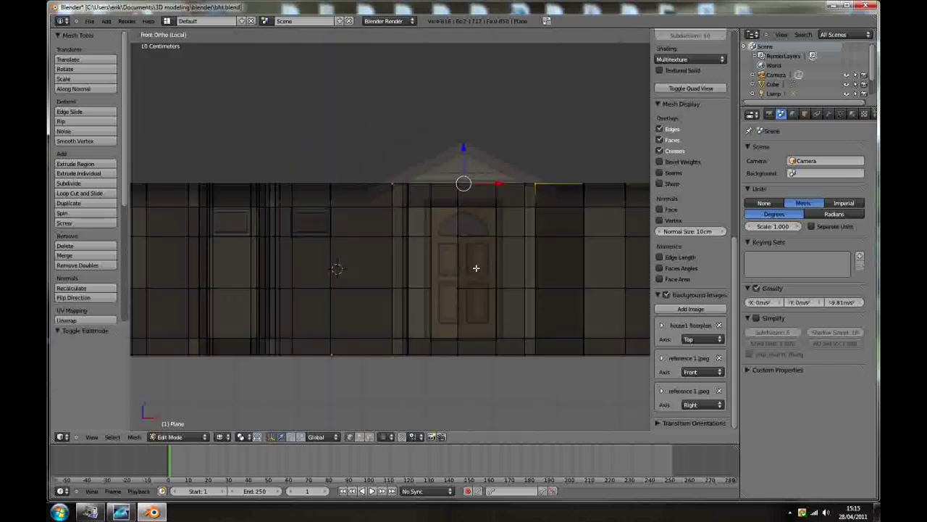
middle_click_drag(497, 220, 511, 171)
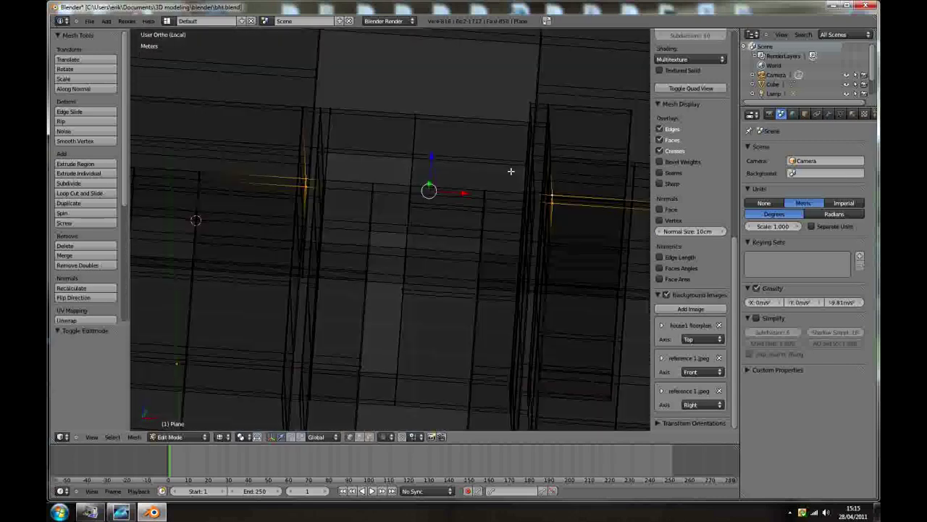
key("z")
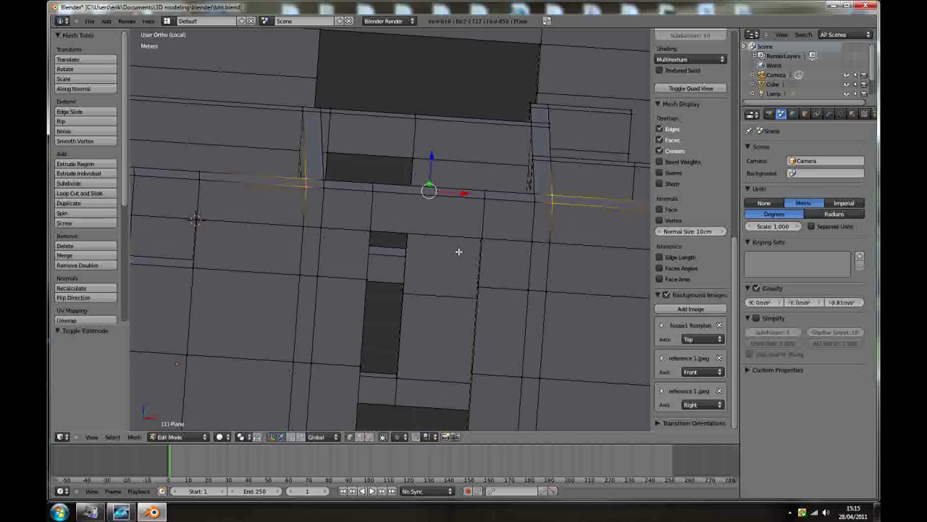
Duplicate the selected edges, fill a face between them, and separate it into its own object
key("g")
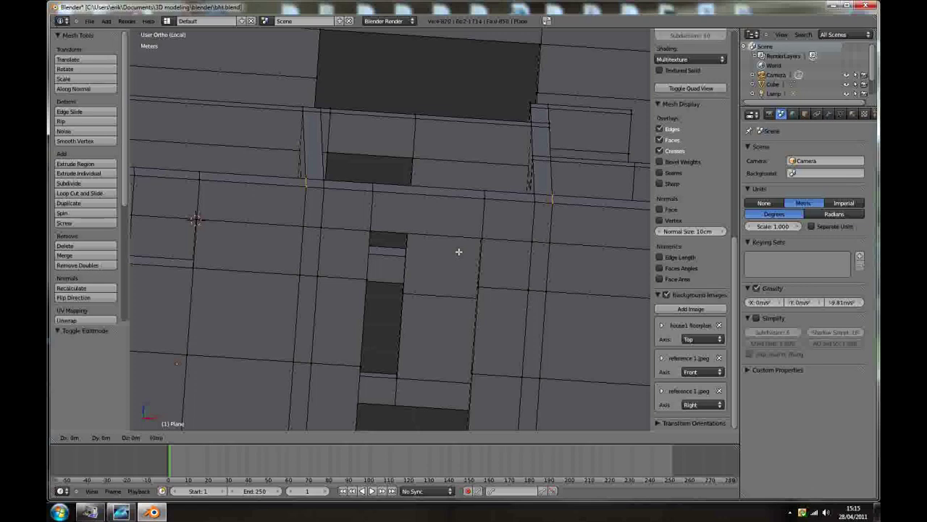
left_click(463, 252)
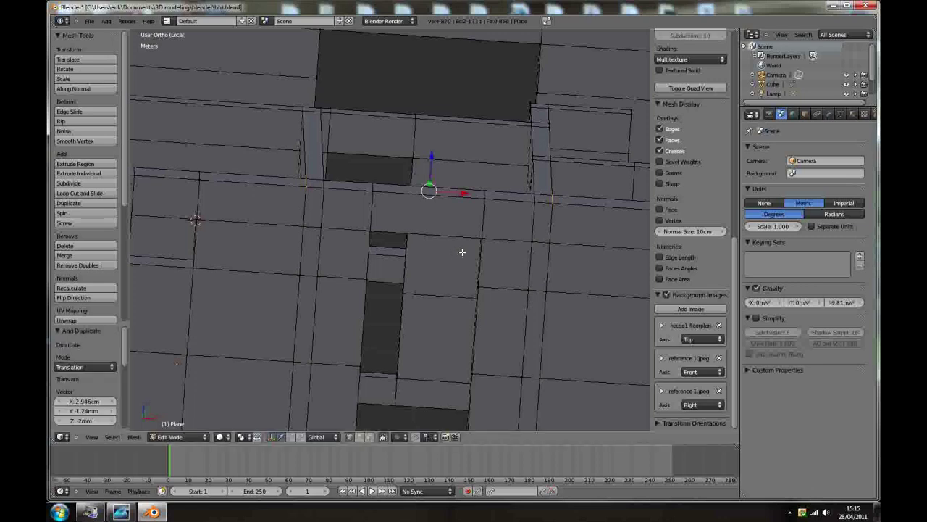
key("f")
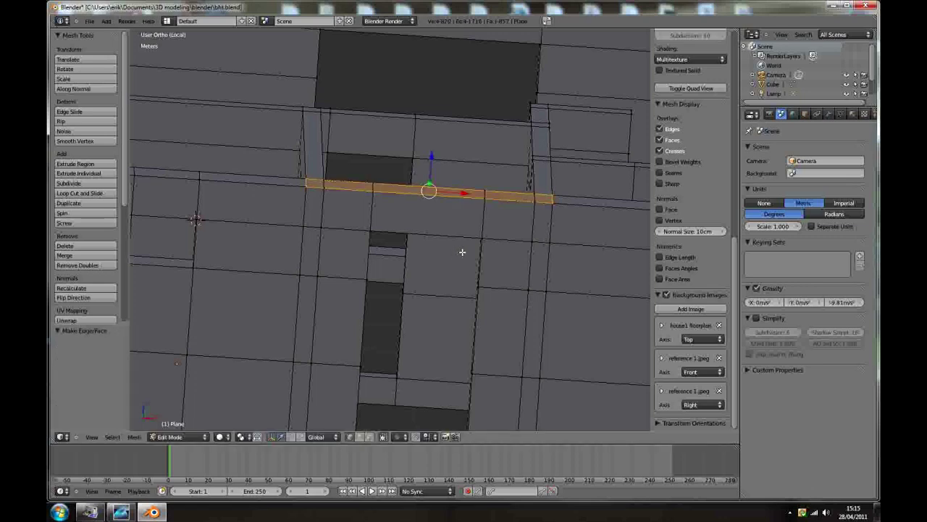
key("p")
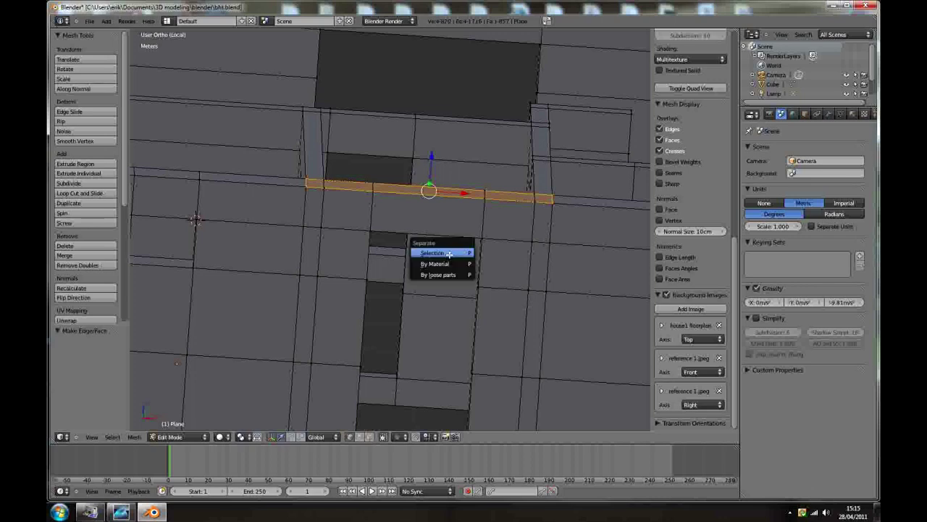
left_click(449, 252)
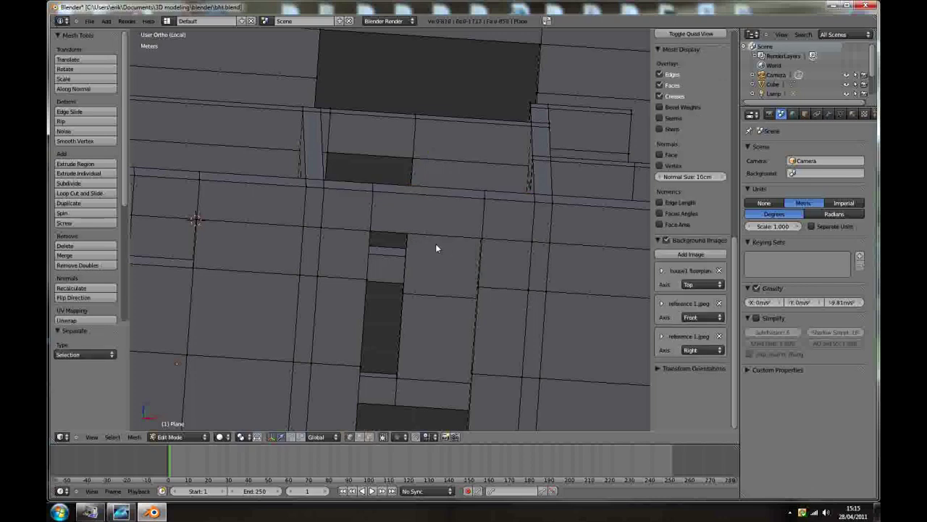
Select the thin strip above the door and add a loop cut across its middle
key("Tab")
right_click(404, 196)
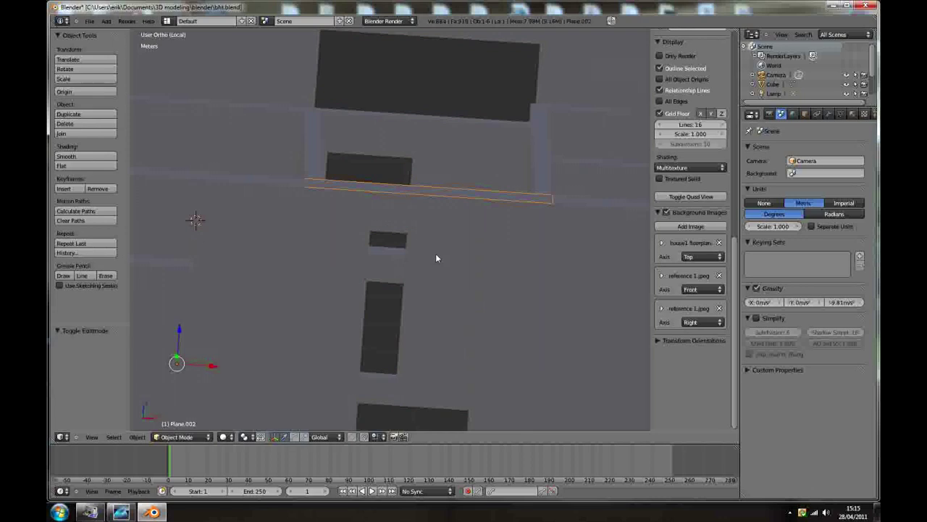
key("Tab")
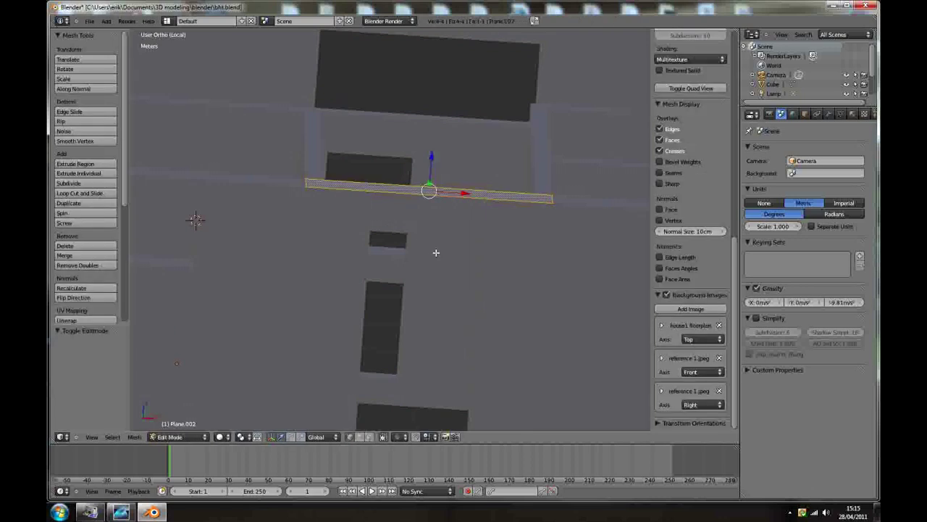
key("ctrl+r")
left_click(437, 200)
left_click(438, 202)
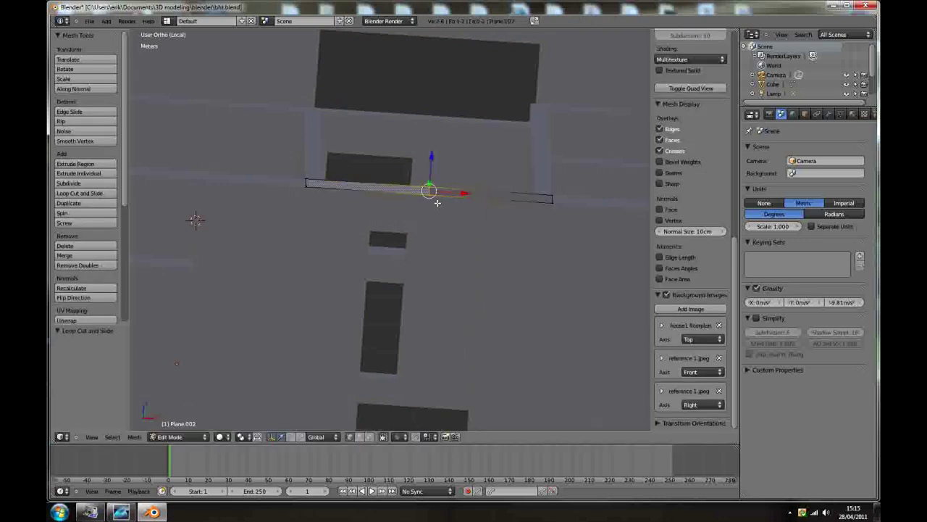
key("a")
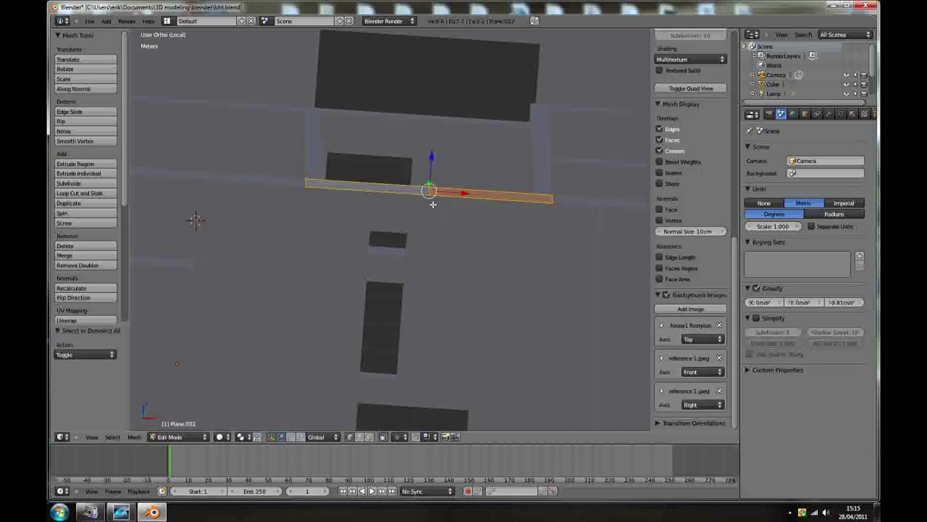
Raise the strip's edge 3.483 cm along Z in front view and box-select the top peak vertex
key("KP_1")
scroll(439, 79, "up", 1)
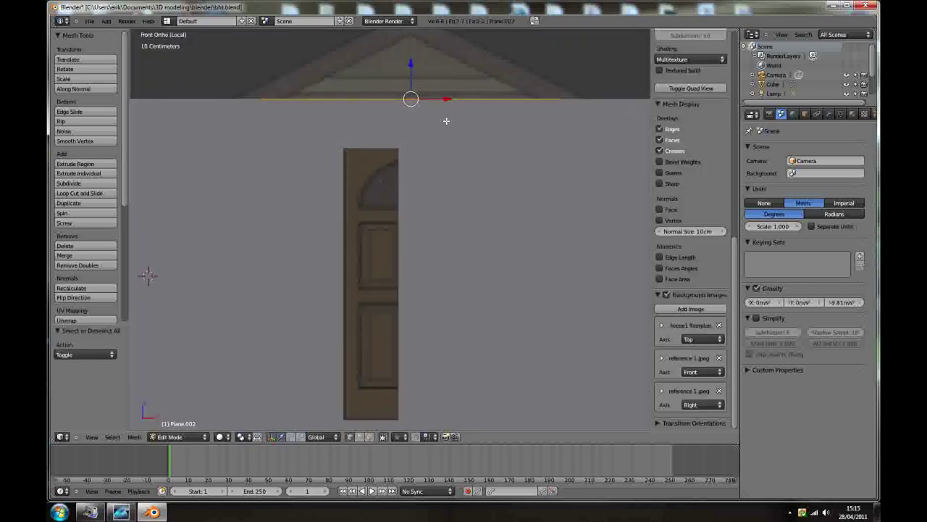
key("g")
key("z")
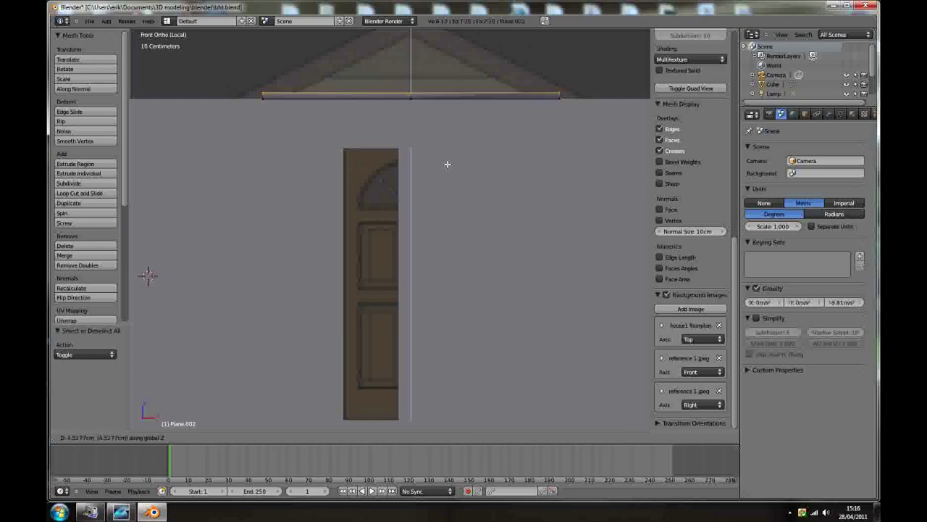
left_click(447, 164)
key("z")
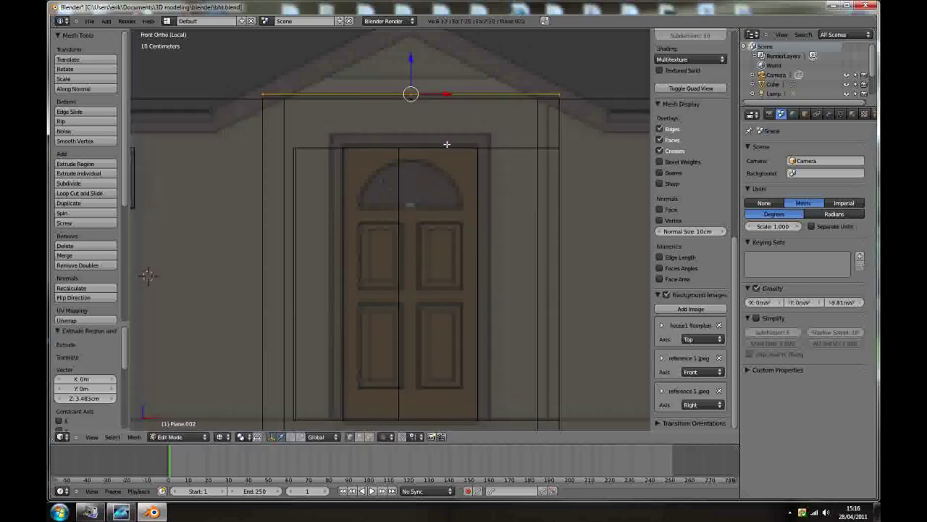
key("a")
key("b")
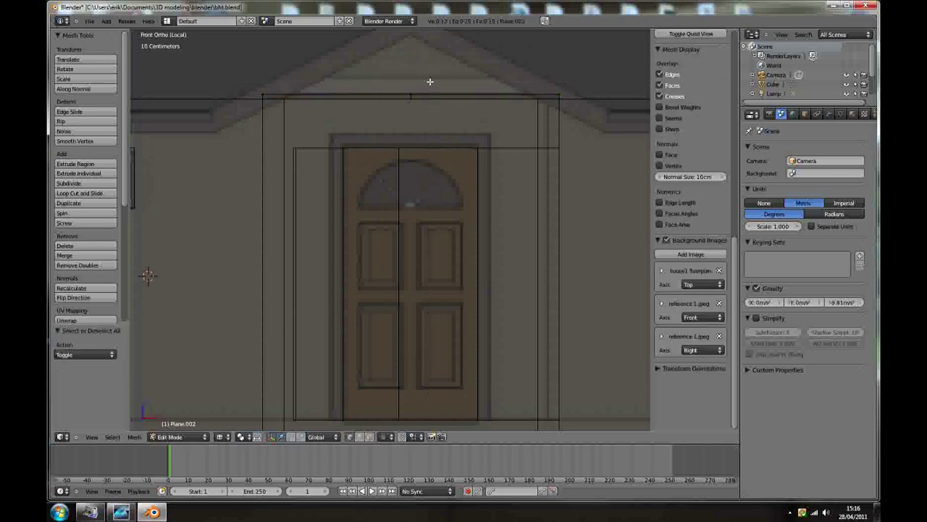
left_click_drag(432, 78, 421, 26)
scroll(431, 151, "down", 2)
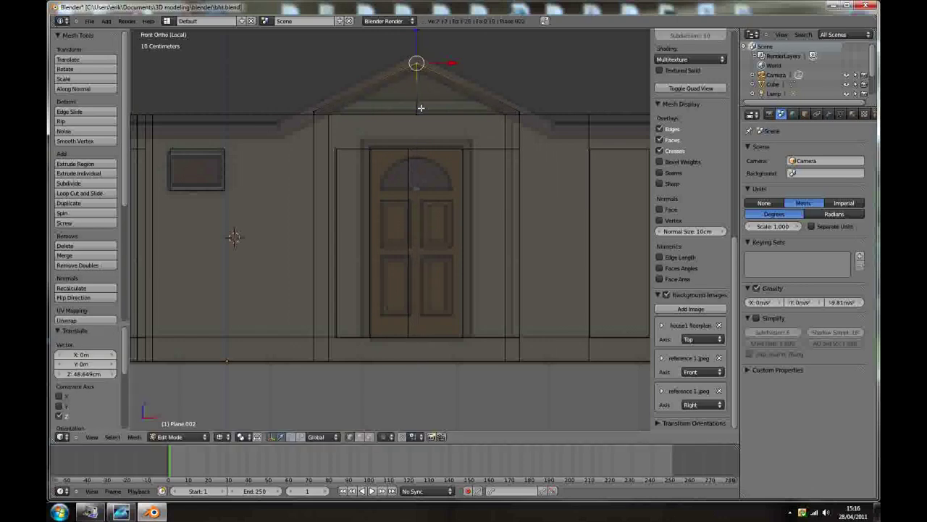
key("Tab")
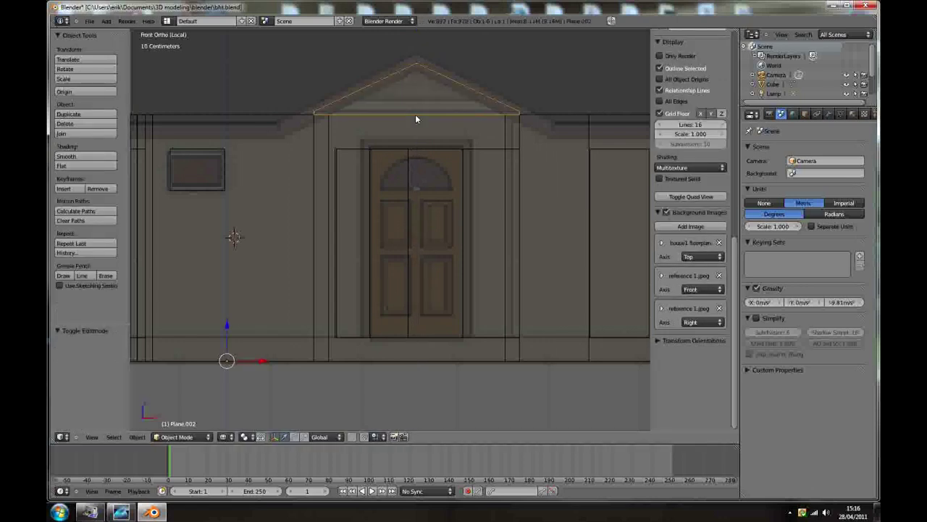
Apply flat shading to the Plane.002 gable piece
key("z")
middle_click_drag(366, 128, 422, 194)
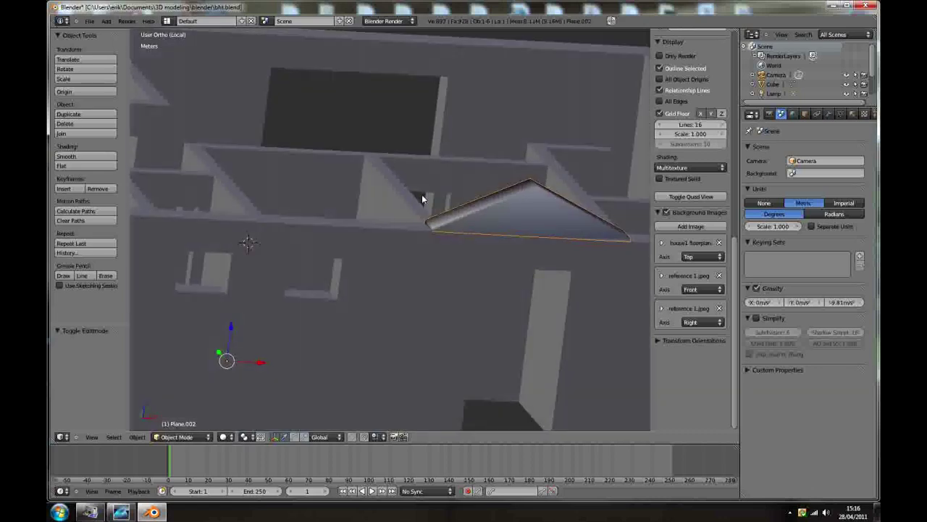
left_click(79, 166)
scroll(255, 155, "down", 3)
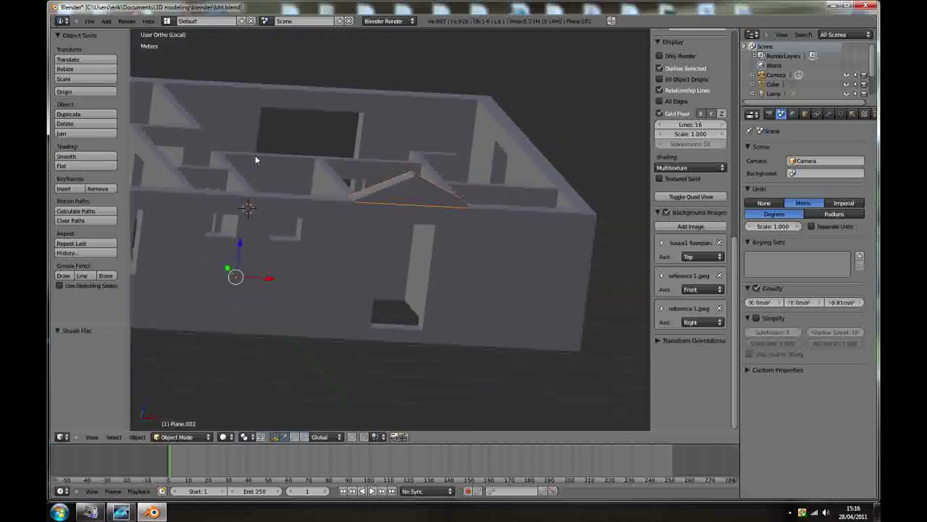
scroll(255, 155, "down", 2)
middle_click_drag(441, 178, 422, 210)
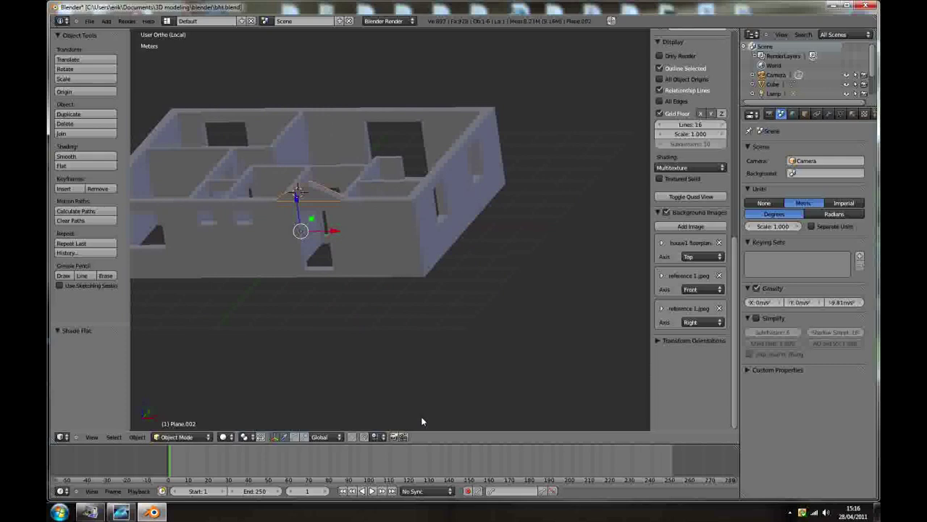
scroll(325, 316, "down", 2)
middle_click_drag(325, 316, 314, 316)
Leave local view in solid display, then toggle the roof layer and return to the walls layer
key("KP_Divide")
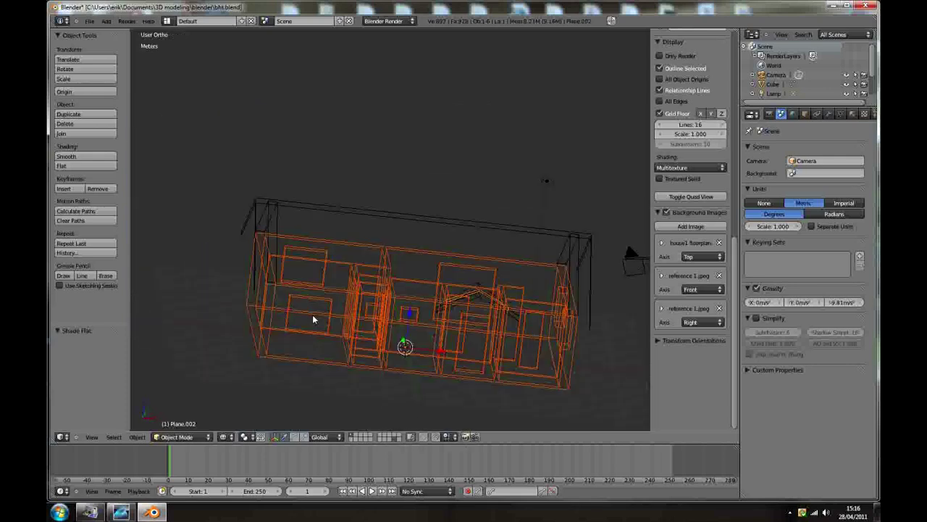
scroll(428, 371, "up", 2)
key("z")
middle_click_drag(425, 286, 338, 362)
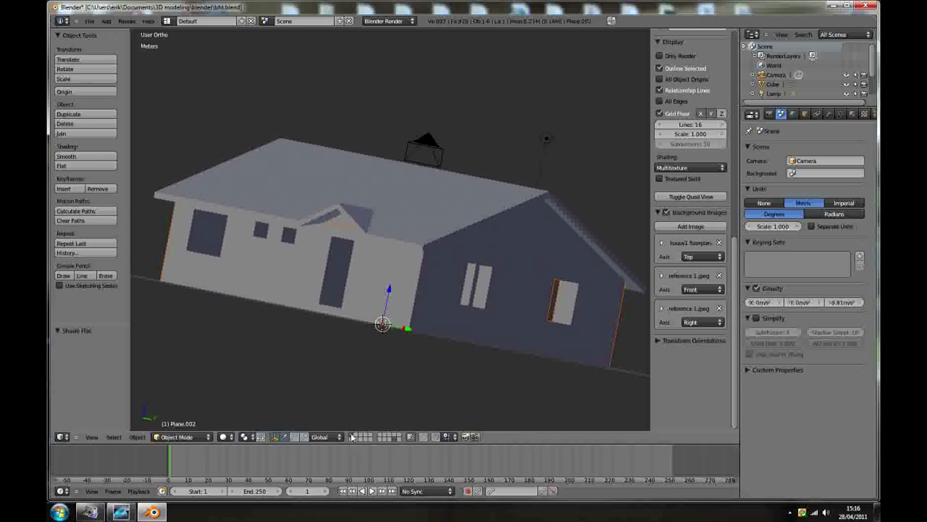
middle_click_drag(341, 405, 410, 298)
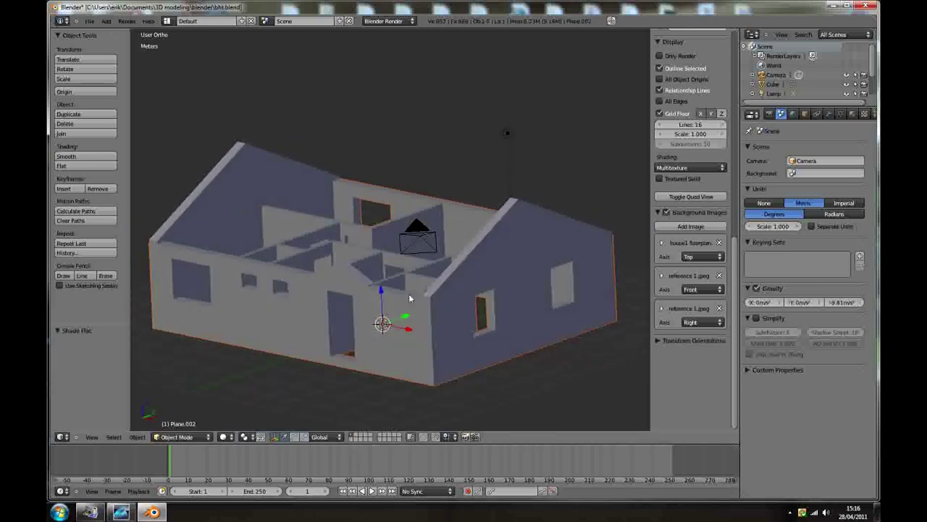
left_click(392, 439)
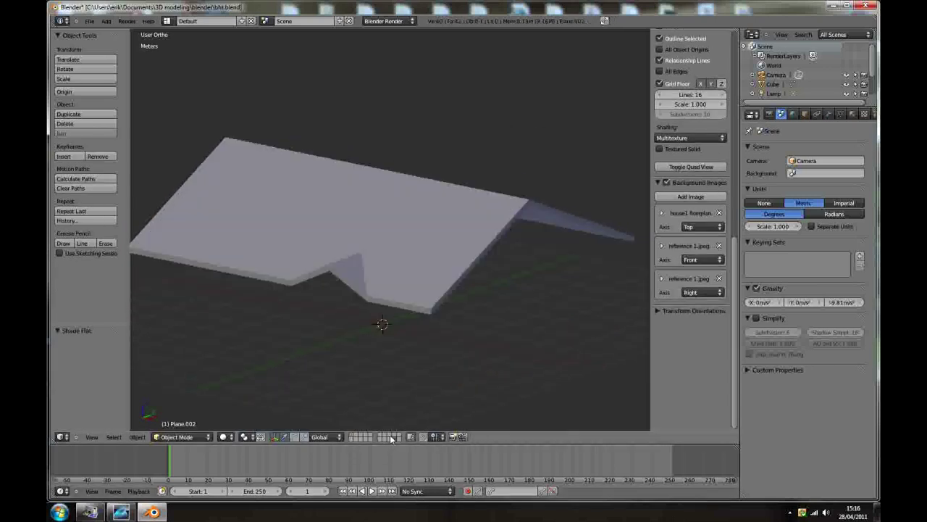
left_click(351, 437)
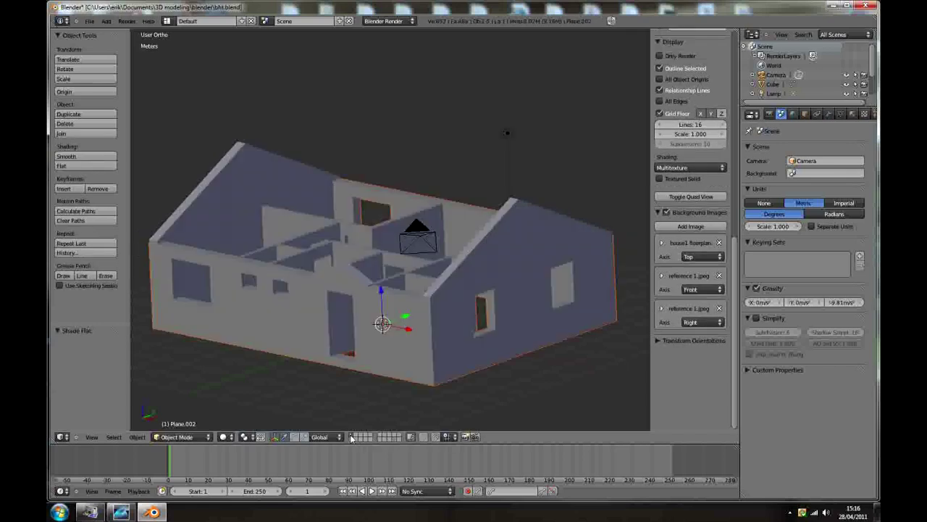
Select the gable piece and the roof, then move both to an empty layer
right_click(345, 277)
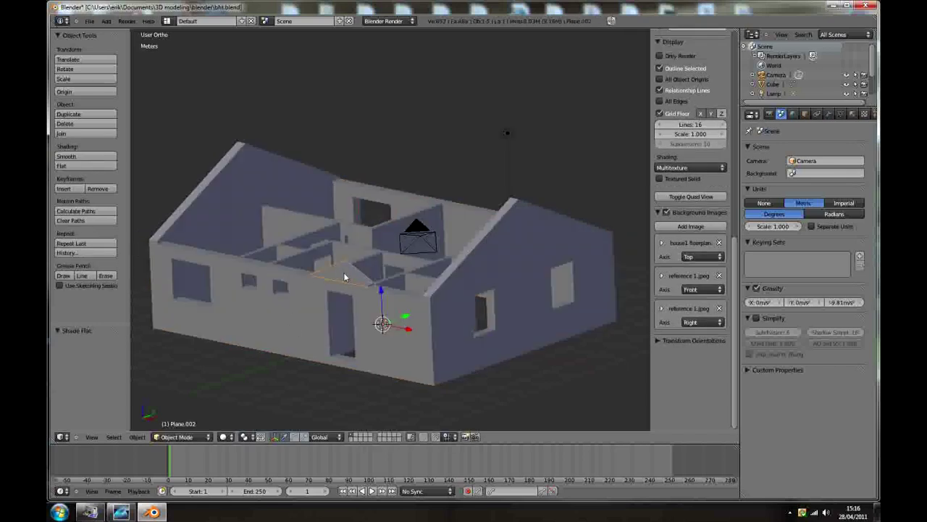
right_click(235, 181, "shift")
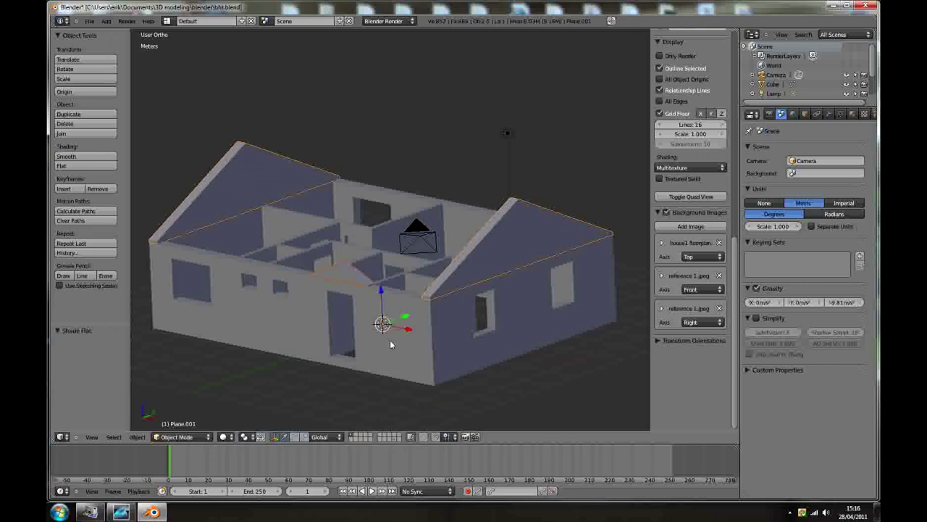
key("m")
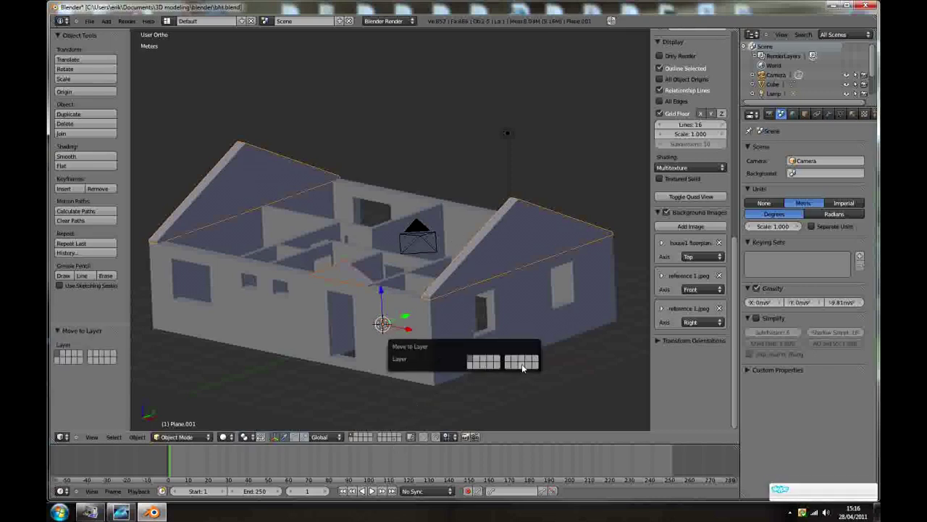
left_click(521, 363)
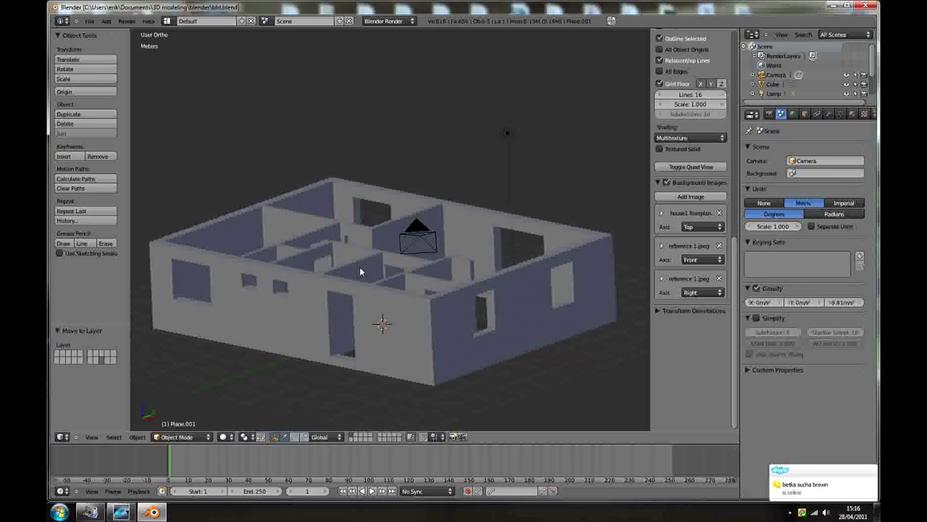
Edit the house walls mesh and select the edge loop around its base
middle_click_drag(359, 267, 378, 318)
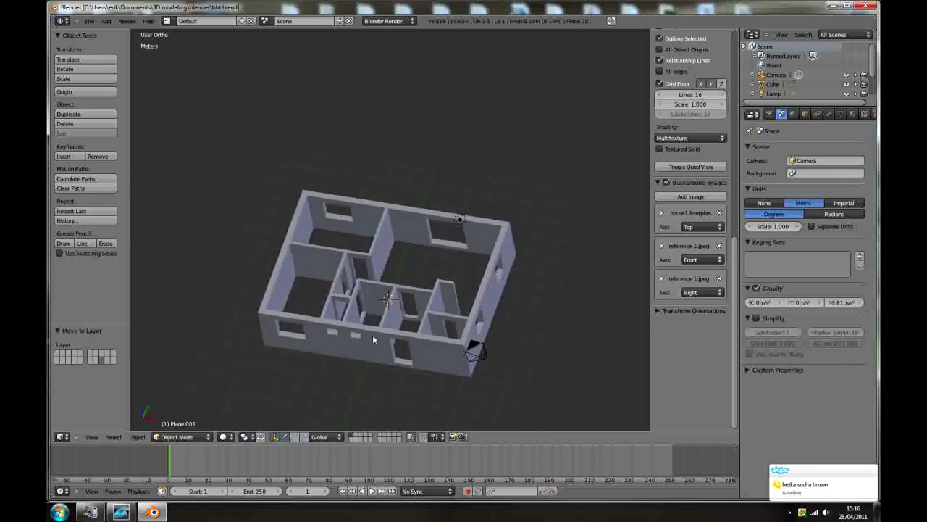
right_click(373, 335)
scroll(356, 345, "up", 1)
middle_click_drag(376, 282, 368, 290)
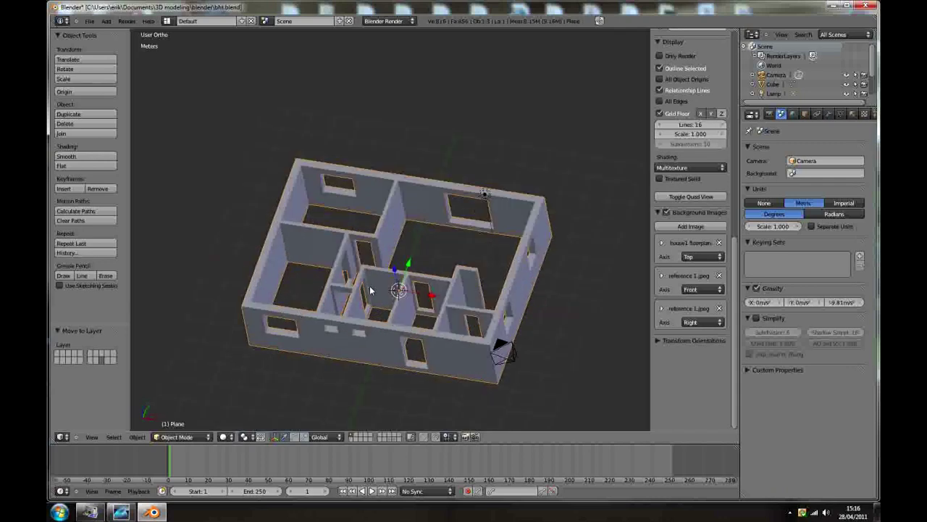
key("Tab")
scroll(311, 203, "up", 4)
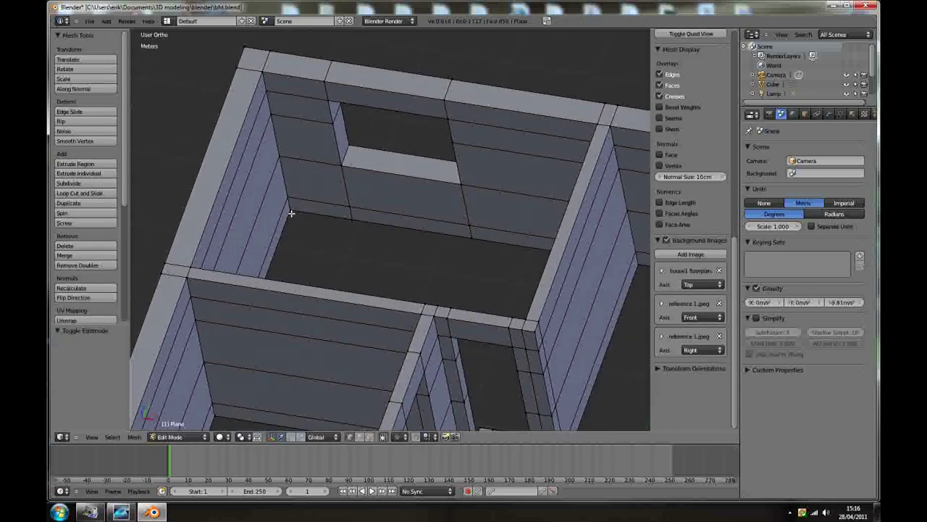
right_click(292, 210)
scroll(317, 242, "down", 4)
middle_click_drag(419, 298, 483, 293)
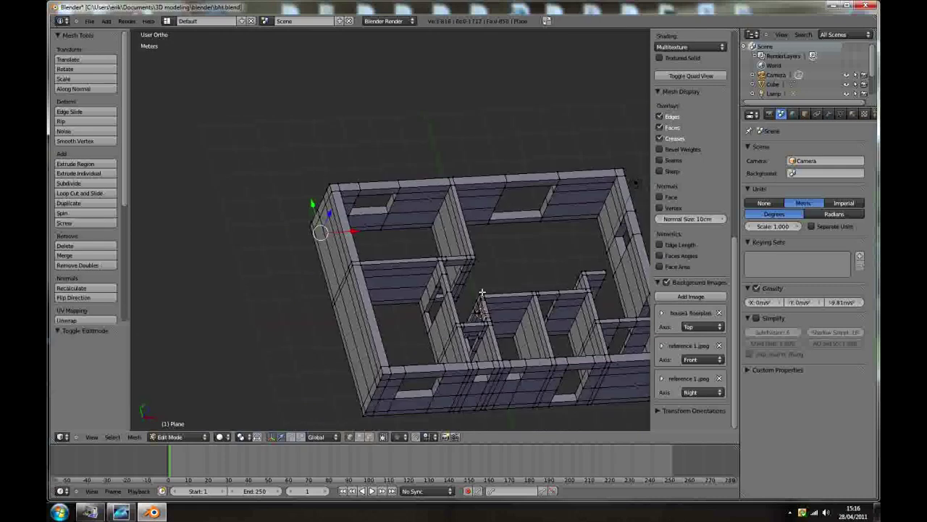
middle_click_drag(592, 232, 427, 332)
scroll(226, 211, "up", 5)
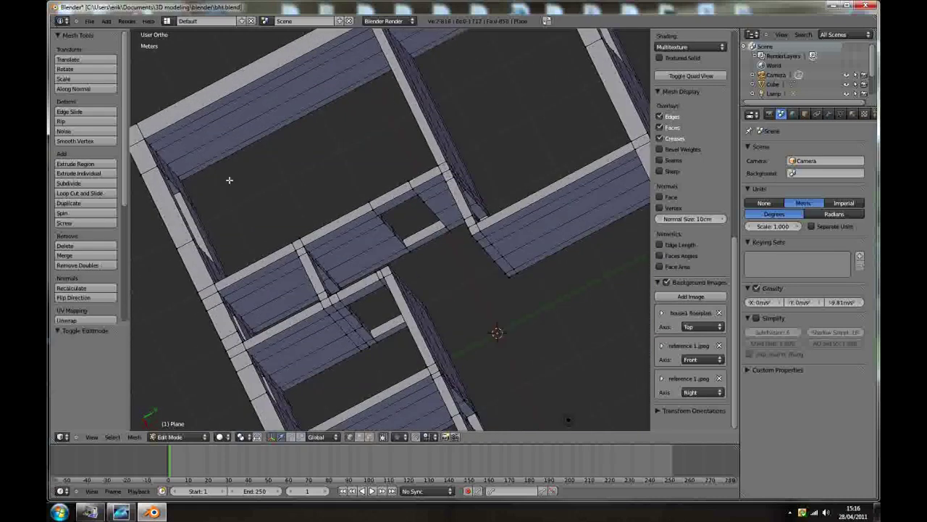
scroll(229, 179, "down", 3)
right_click(253, 220)
scroll(285, 217, "down", 2)
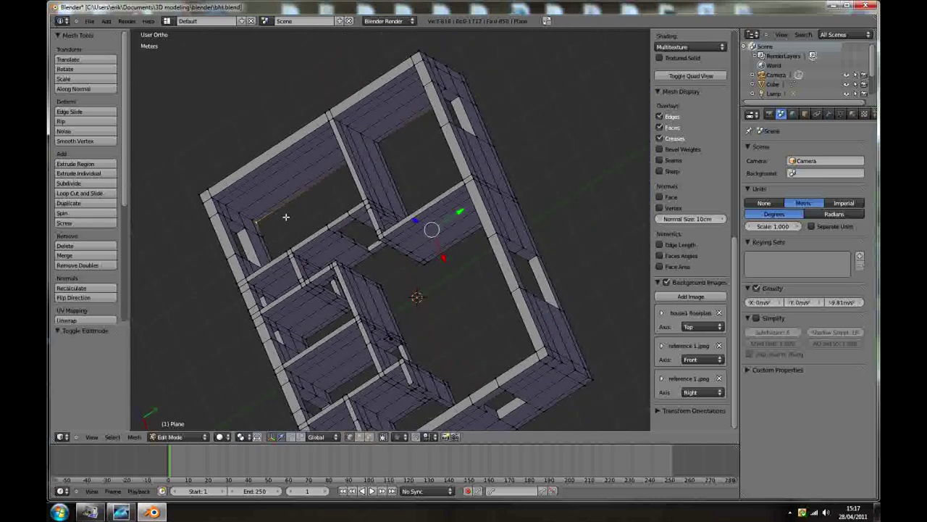
scroll(286, 217, "down", 2)
middle_click_drag(335, 381, 538, 183)
scroll(585, 189, "up", 3)
scroll(561, 226, "up", 2)
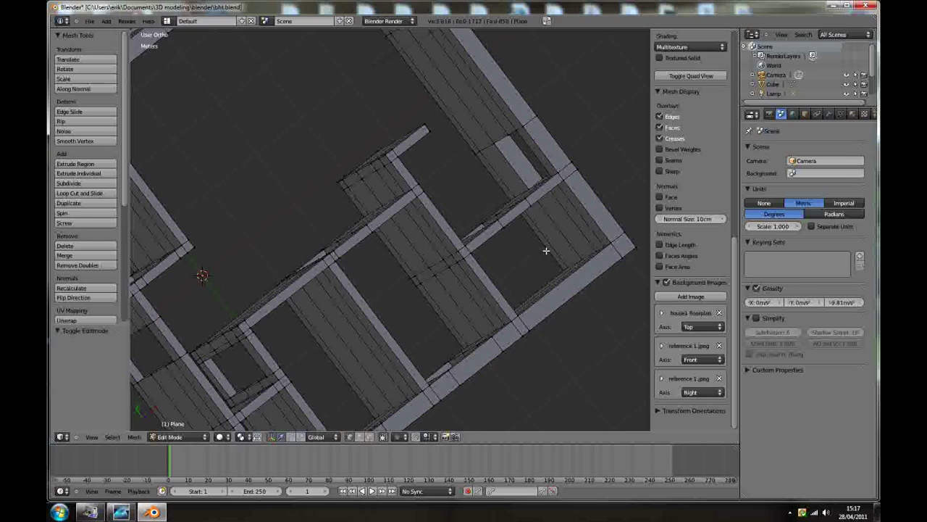
scroll(548, 253, "up", 2)
scroll(553, 297, "up", 2)
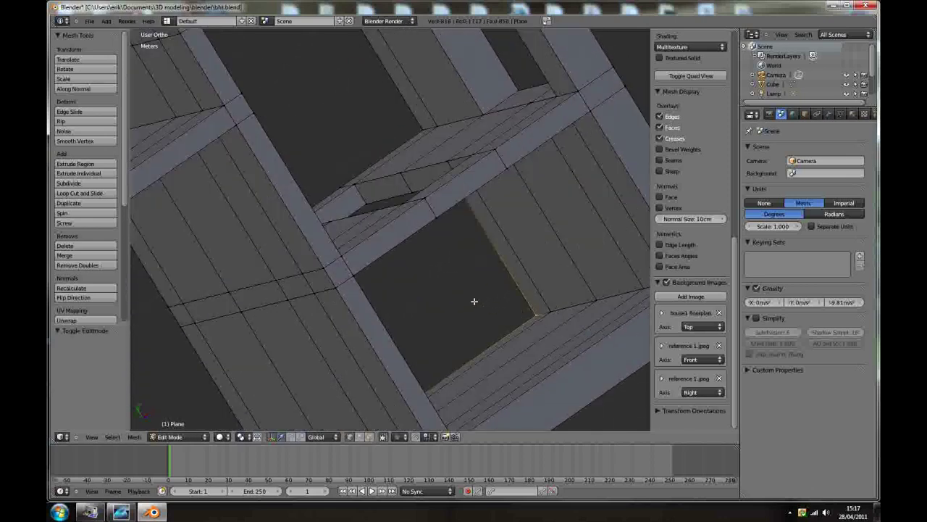
scroll(474, 302, "down", 2)
middle_click_drag(447, 283, 443, 229)
scroll(278, 238, "down", 3)
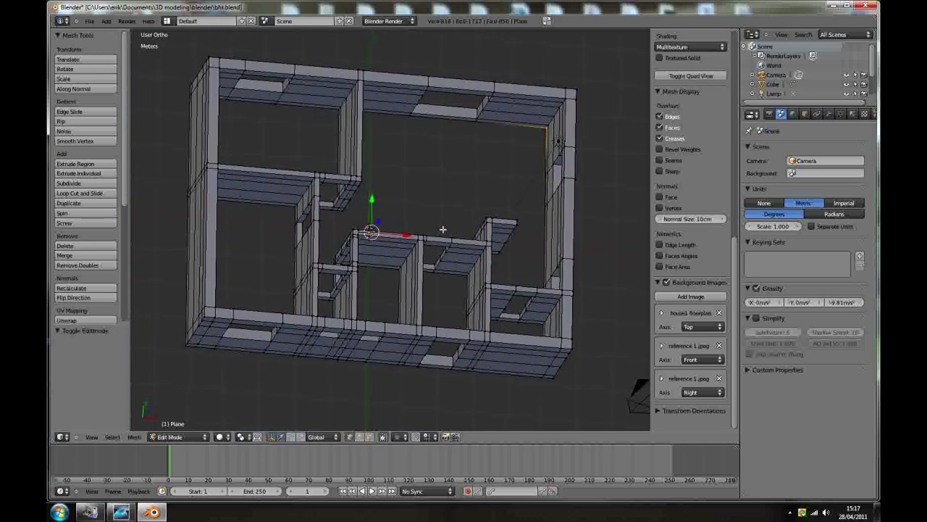
Duplicate the base edges, fill them into a floor face, and separate it as its own object
key("shift+d")
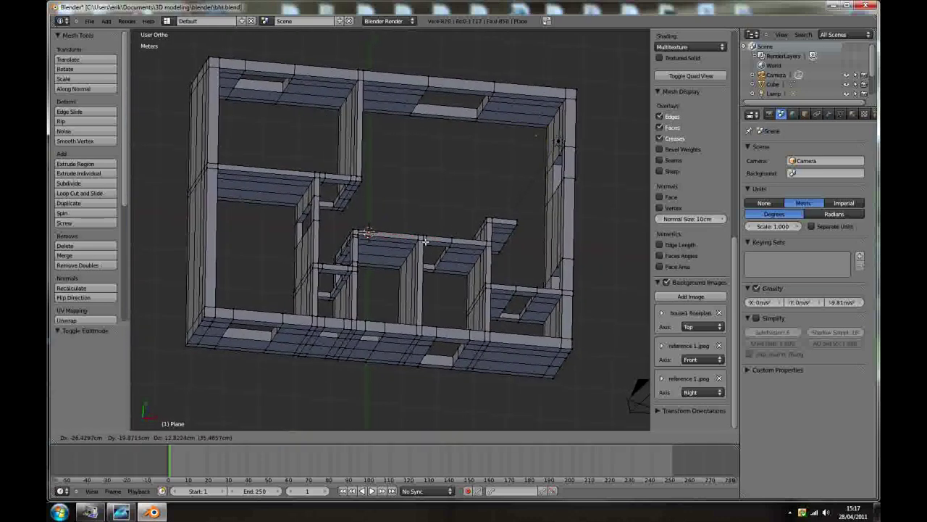
left_click(426, 241)
key("f")
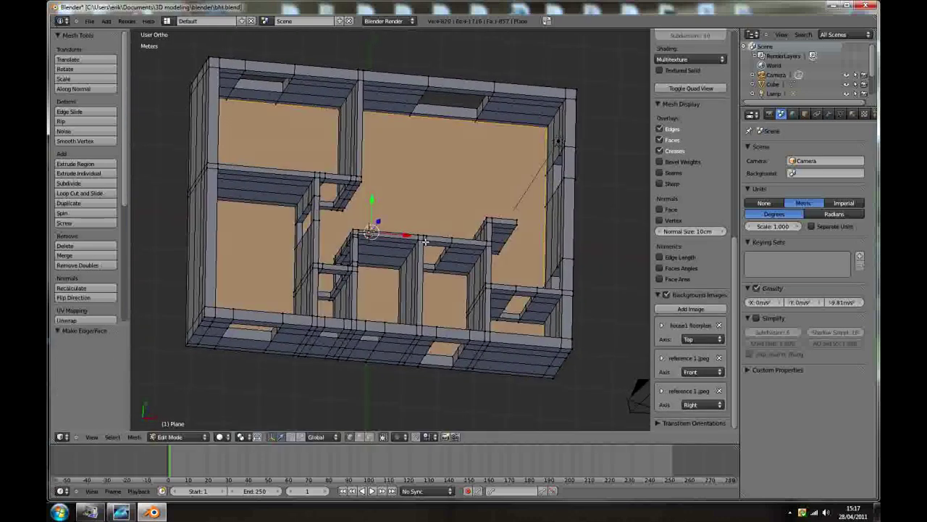
key("p")
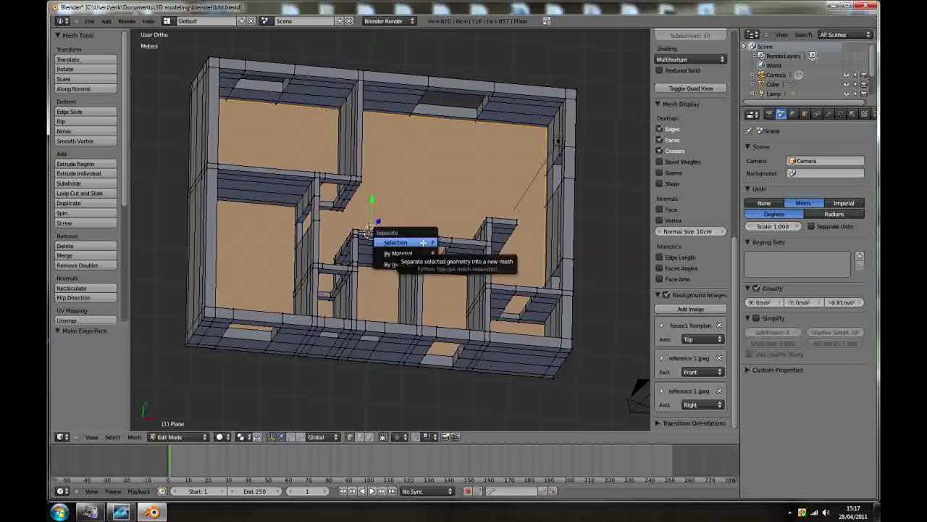
left_click(424, 242)
key("Tab")
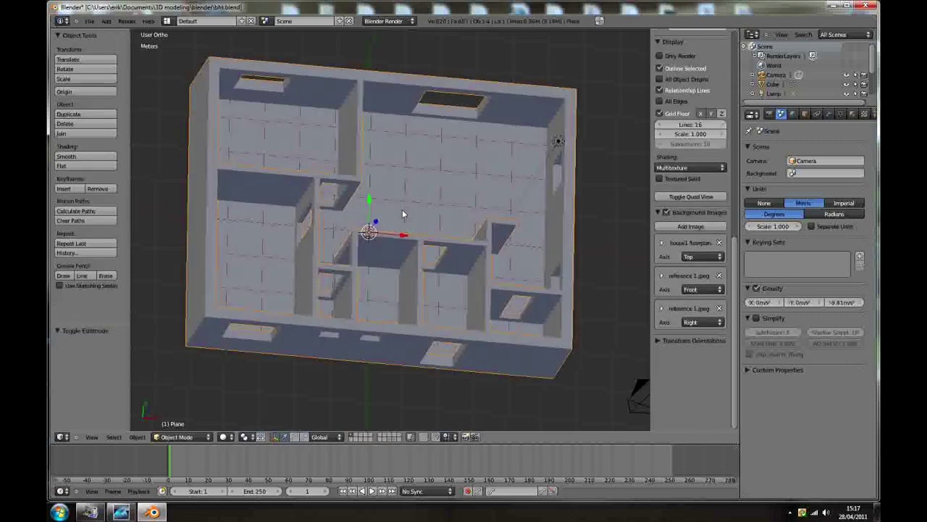
Raise the separated floor plane 21.27 cm along Z inside the walls
middle_click_drag(389, 323, 425, 274)
scroll(365, 204, "up", 5)
left_click_drag(362, 194, 364, 175)
mouse_move(390, 226)
middle_mouse_down()
mouse_move(426, 194)
mouse_move(418, 234)
mouse_move(400, 251)
mouse_move(397, 231)
middle_mouse_up()
scroll(396, 231, "down", 2)
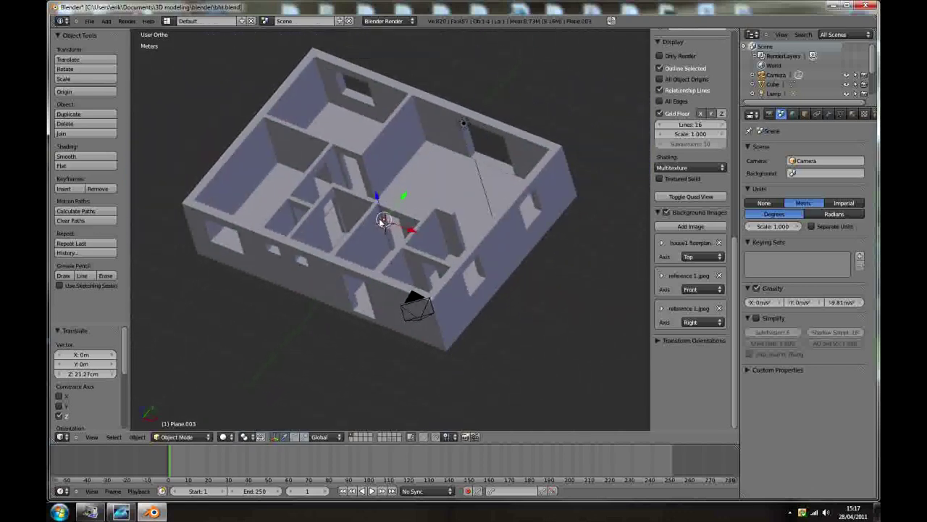
middle_click_drag(384, 293, 391, 248)
scroll(390, 248, "down", 3)
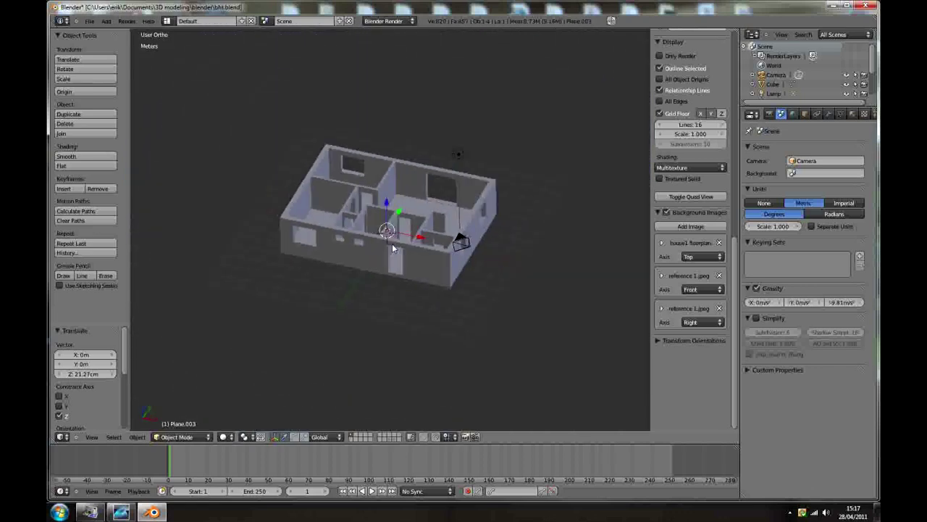
scroll(429, 187, "up", 4)
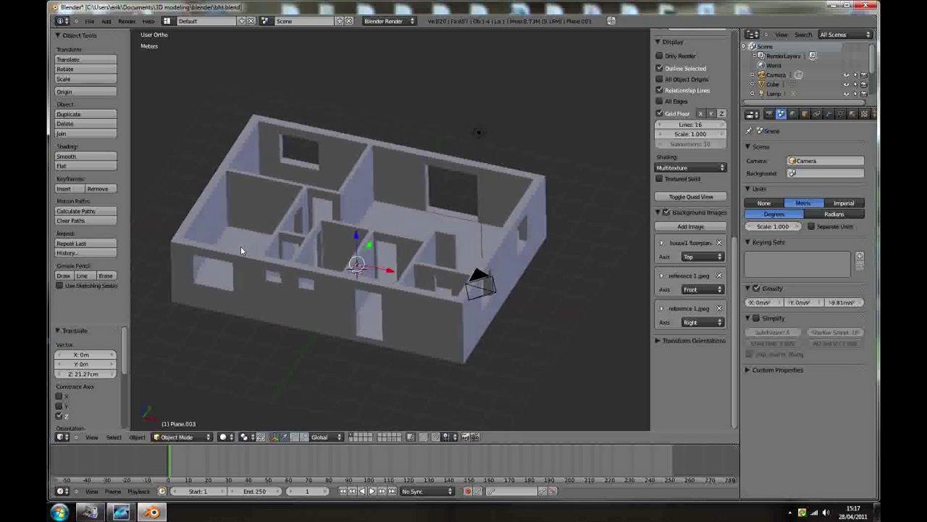
middle_click_drag(240, 245, 240, 254)
In Edit Mode on the walls, select the top edges of the wall tops
key("Tab")
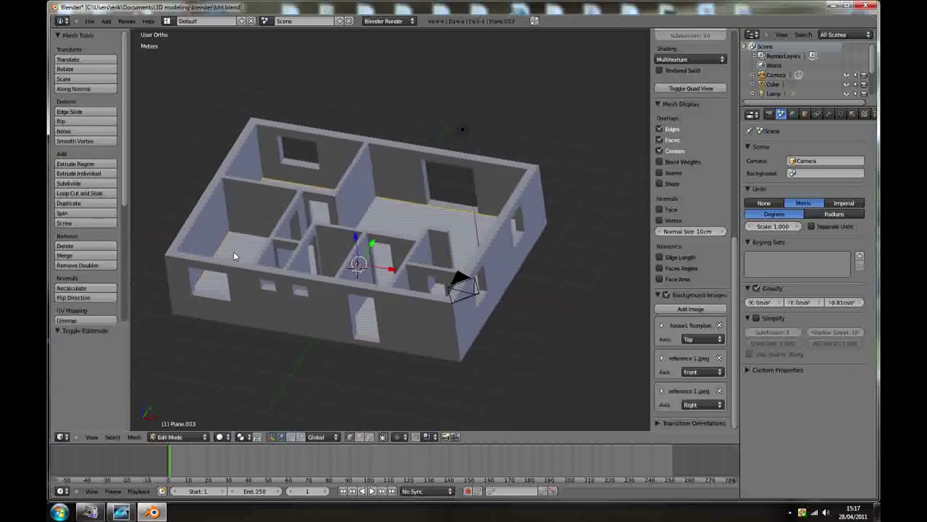
key("Tab")
right_click(183, 231)
scroll(197, 240, "up", 3)
key("Tab")
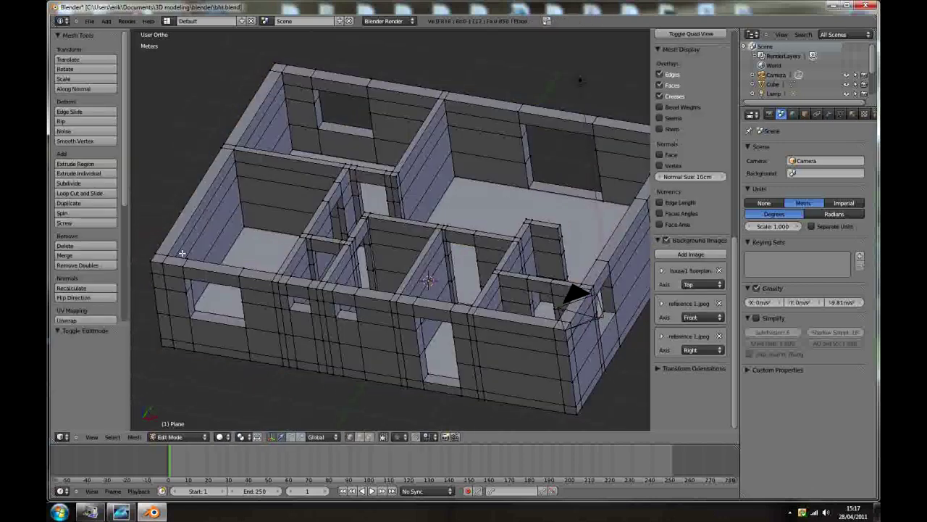
right_click(286, 77)
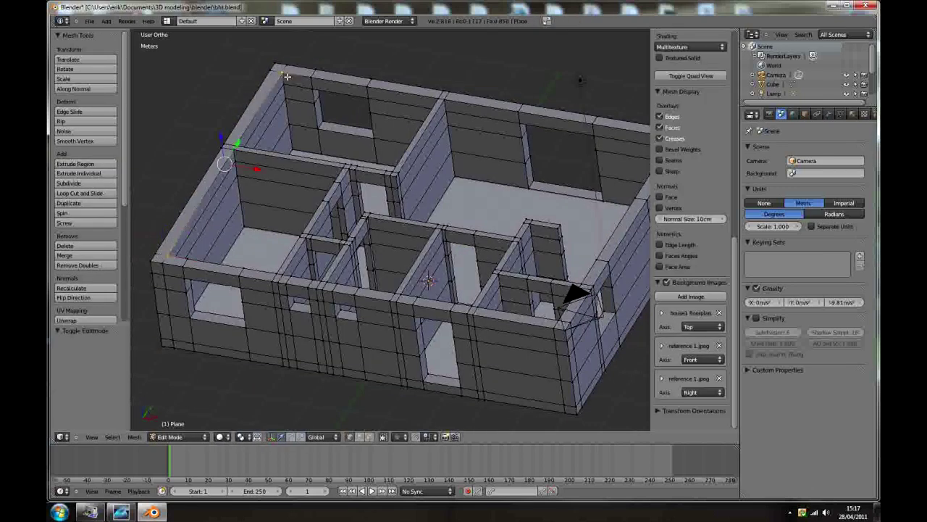
scroll(370, 211, "down", 3)
scroll(499, 174, "up", 3)
right_click(574, 168, "shift")
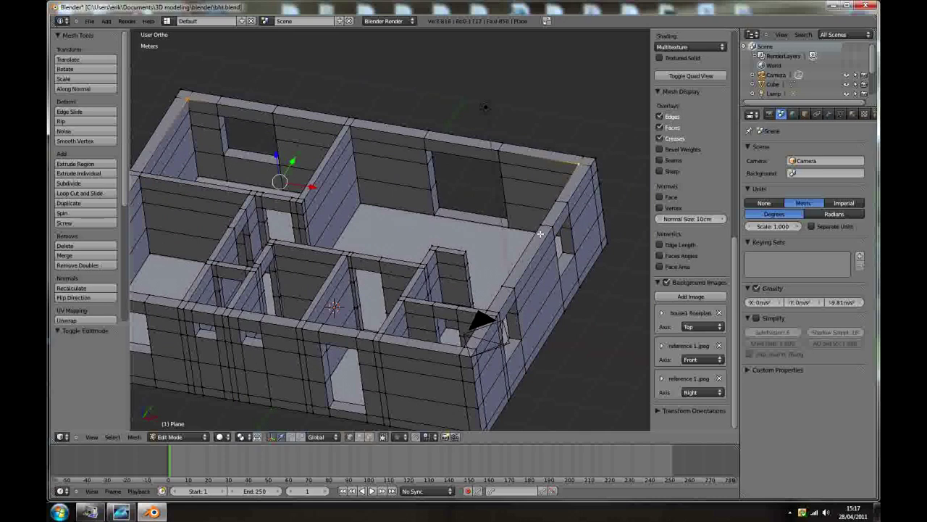
right_click(465, 346, "shift")
scroll(428, 366, "down", 2)
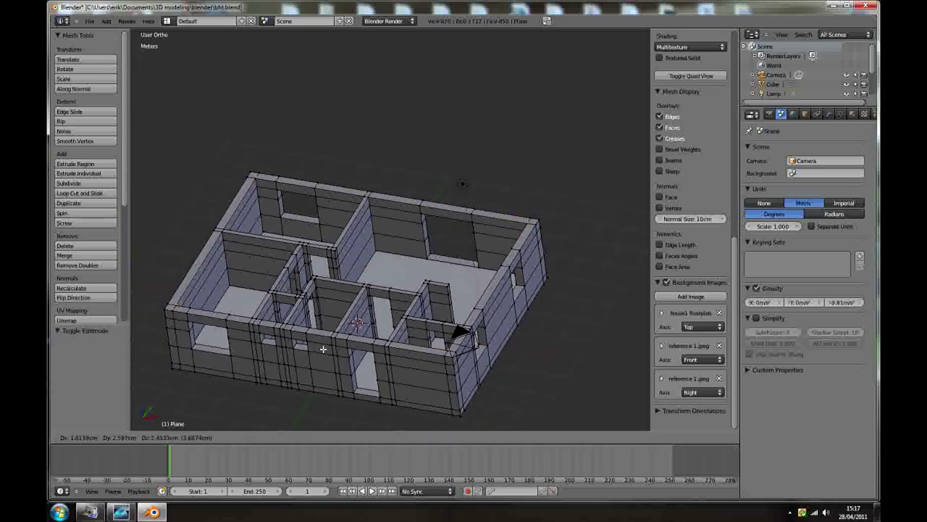
Fill the wall tops with a ceiling face and separate it into its own object
key("f")
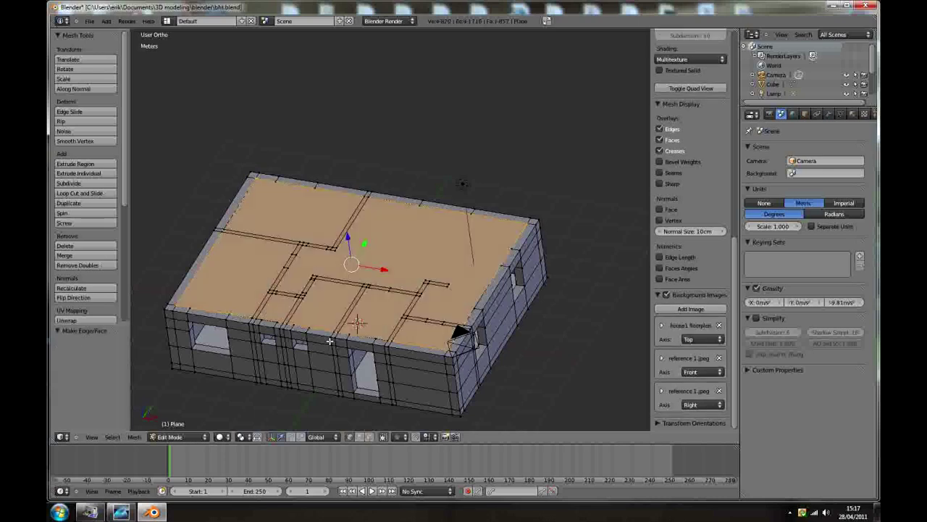
key("p")
left_click(326, 341)
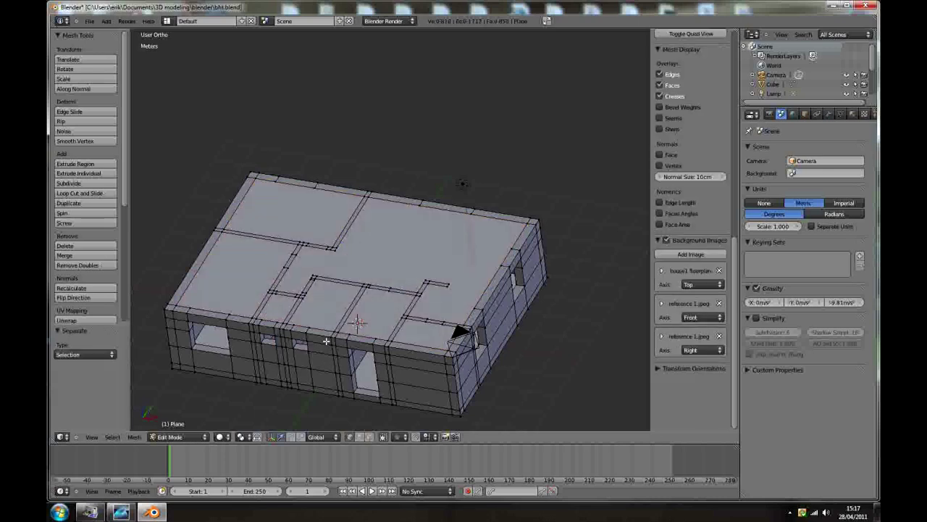
key("Tab")
Move the separated ceiling object onto another layer and show the gable end walls layer
right_click(241, 290)
middle_click_drag(309, 343, 308, 335)
key("m")
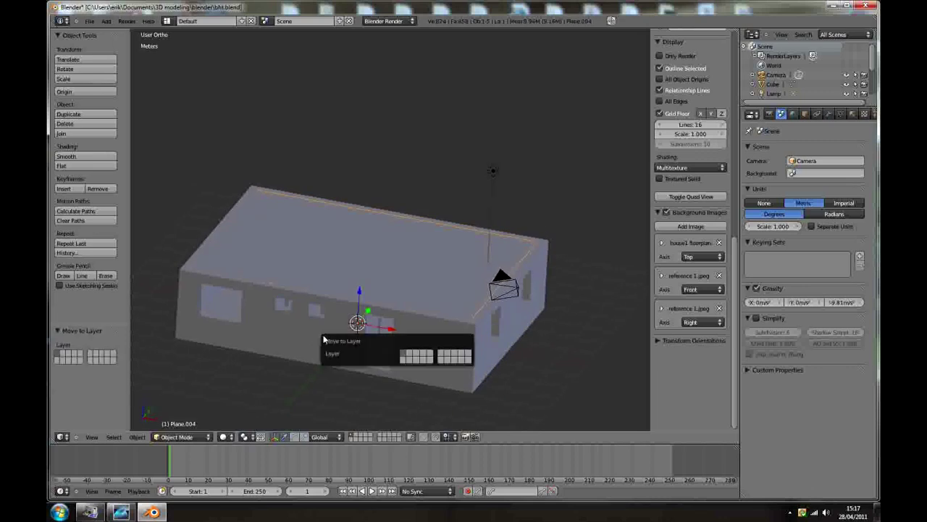
left_click(448, 364)
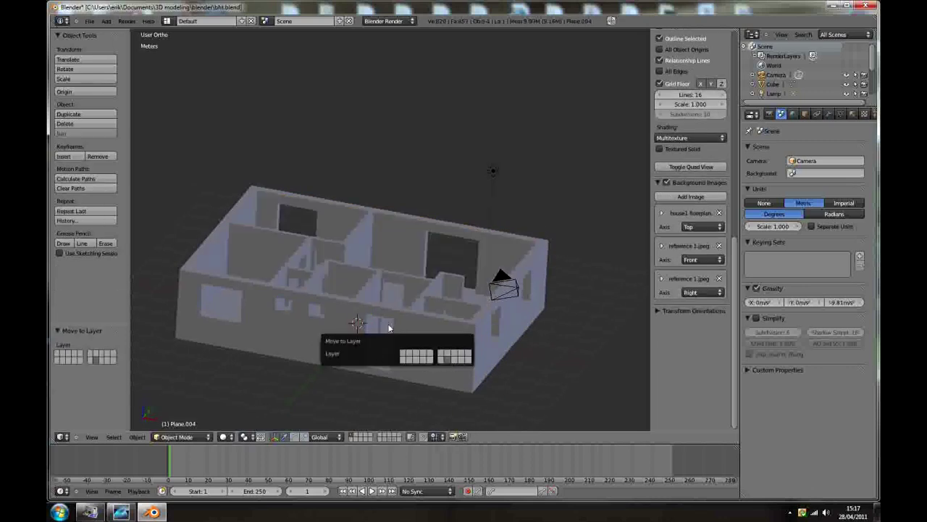
scroll(312, 348, "up", 2)
scroll(315, 338, "down", 2)
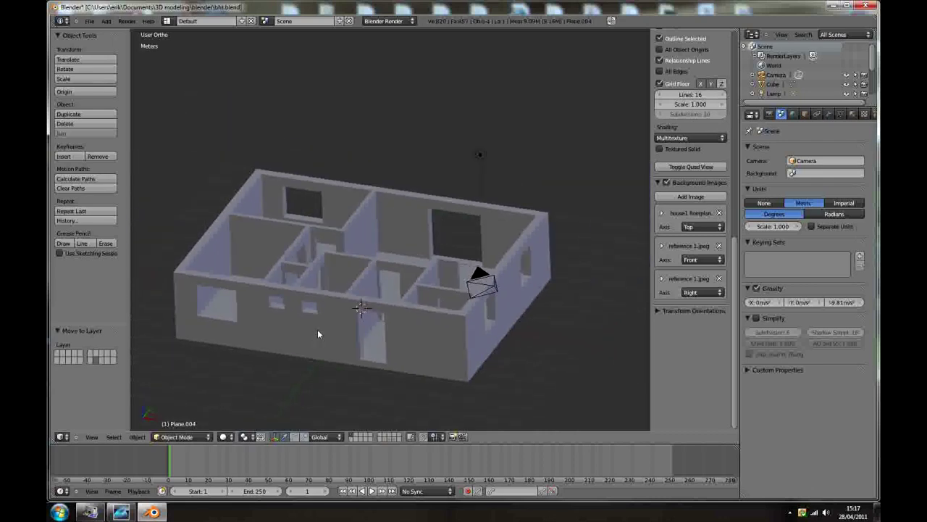
middle_click_drag(318, 329, 326, 355)
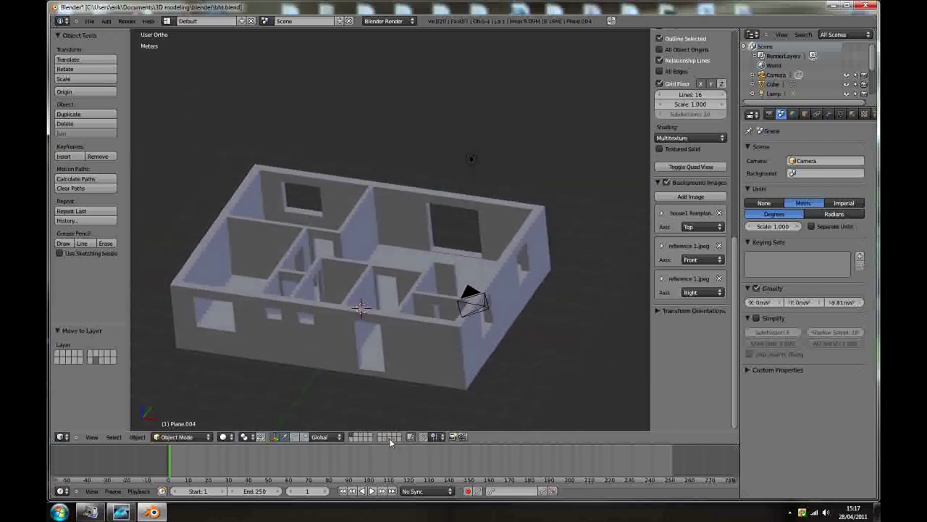
left_click(390, 440, "shift")
Display the ceiling, gable end wall and roof layers together, then save over the house file
left_click(390, 440, "shift")
left_click(383, 439, "shift")
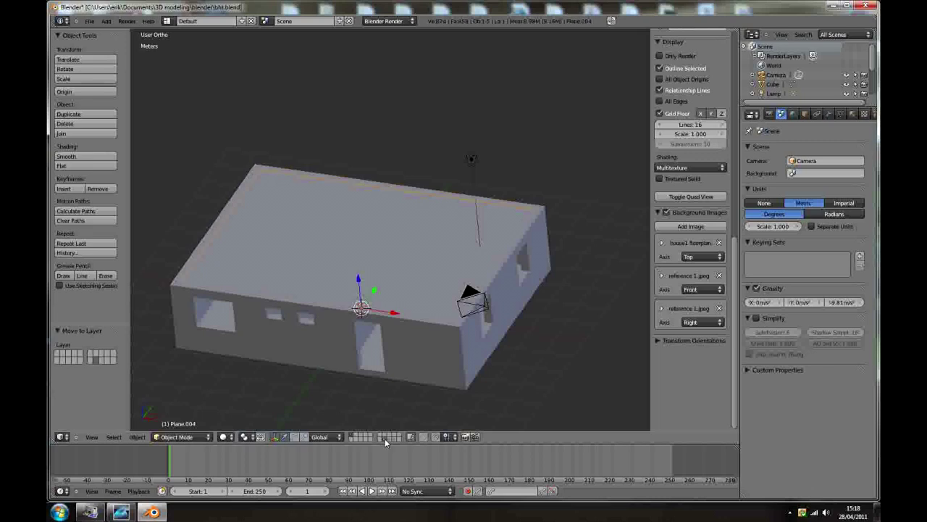
left_click(389, 440, "shift")
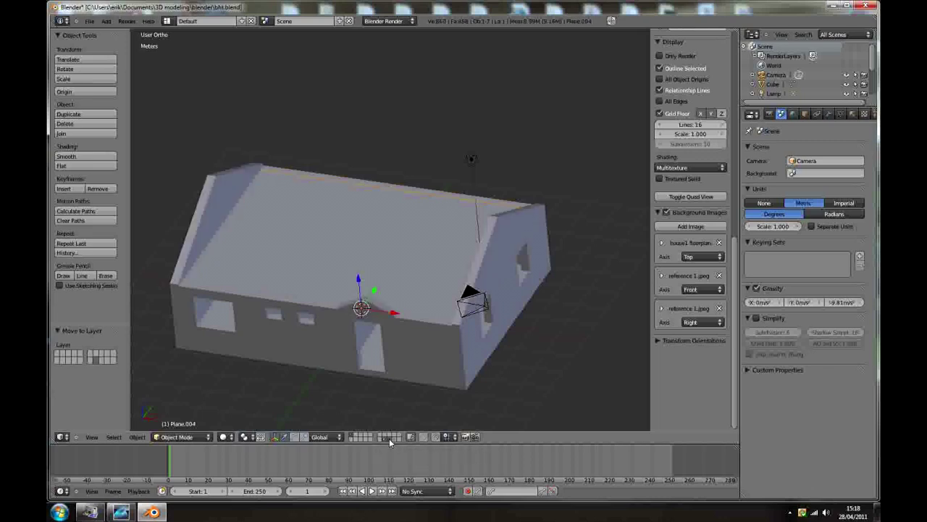
middle_click_drag(295, 354, 310, 279)
left_click(393, 437, "shift")
scroll(217, 302, "up", 1)
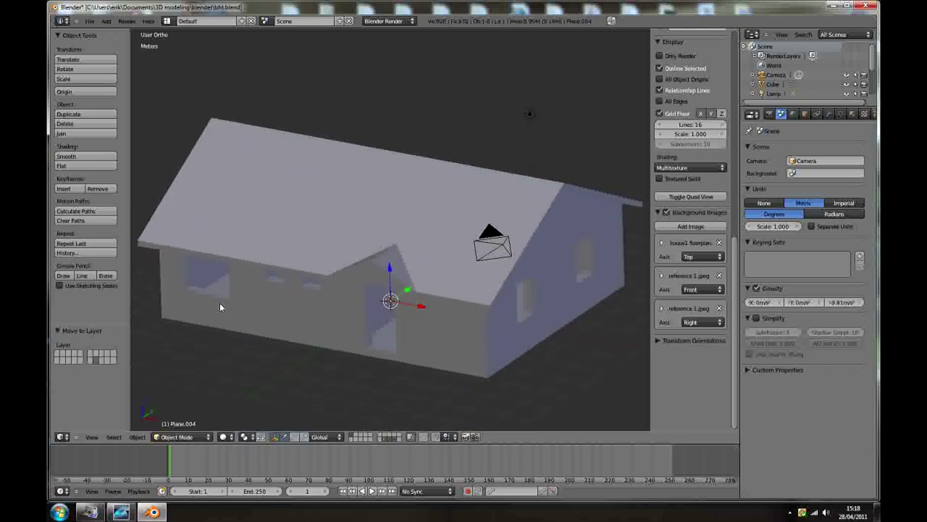
key("ctrl+s")
left_click(322, 323)
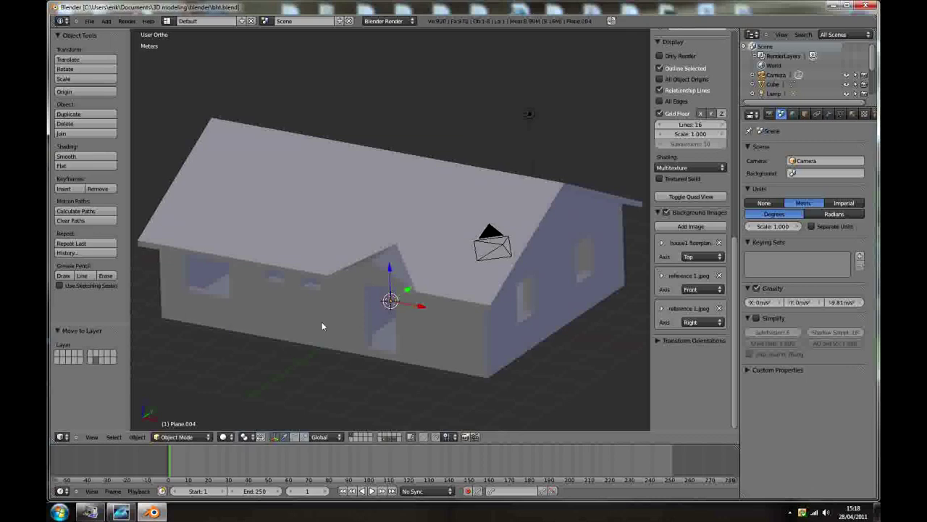